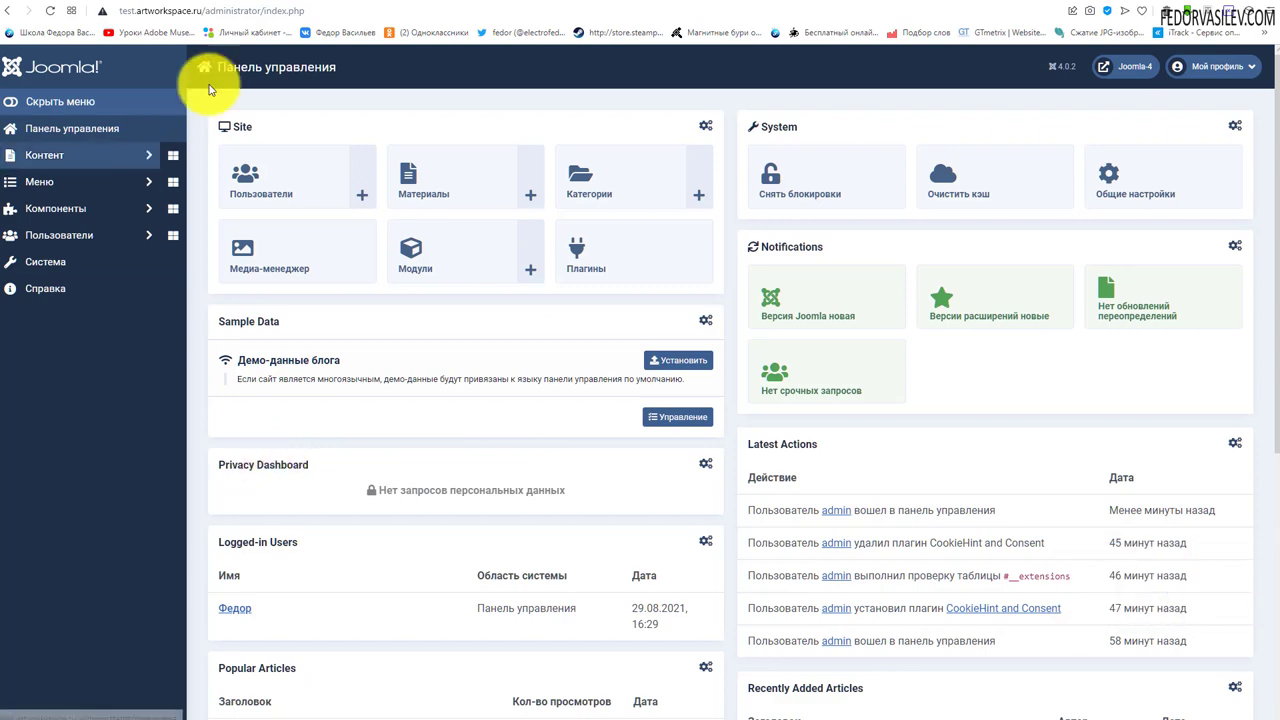
# - Open the extension installation page and review the package upload, folder, URL and JED installation methods
pyautogui.click(68, 261)
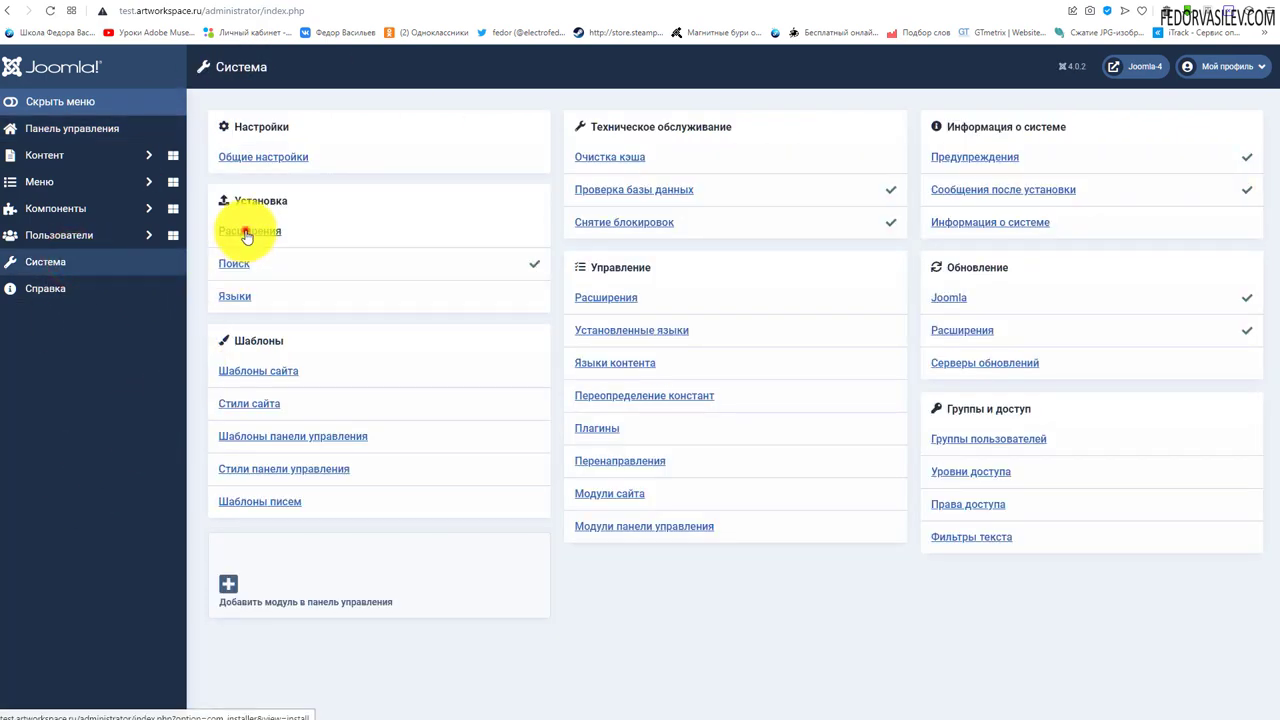
pyautogui.click(245, 230)
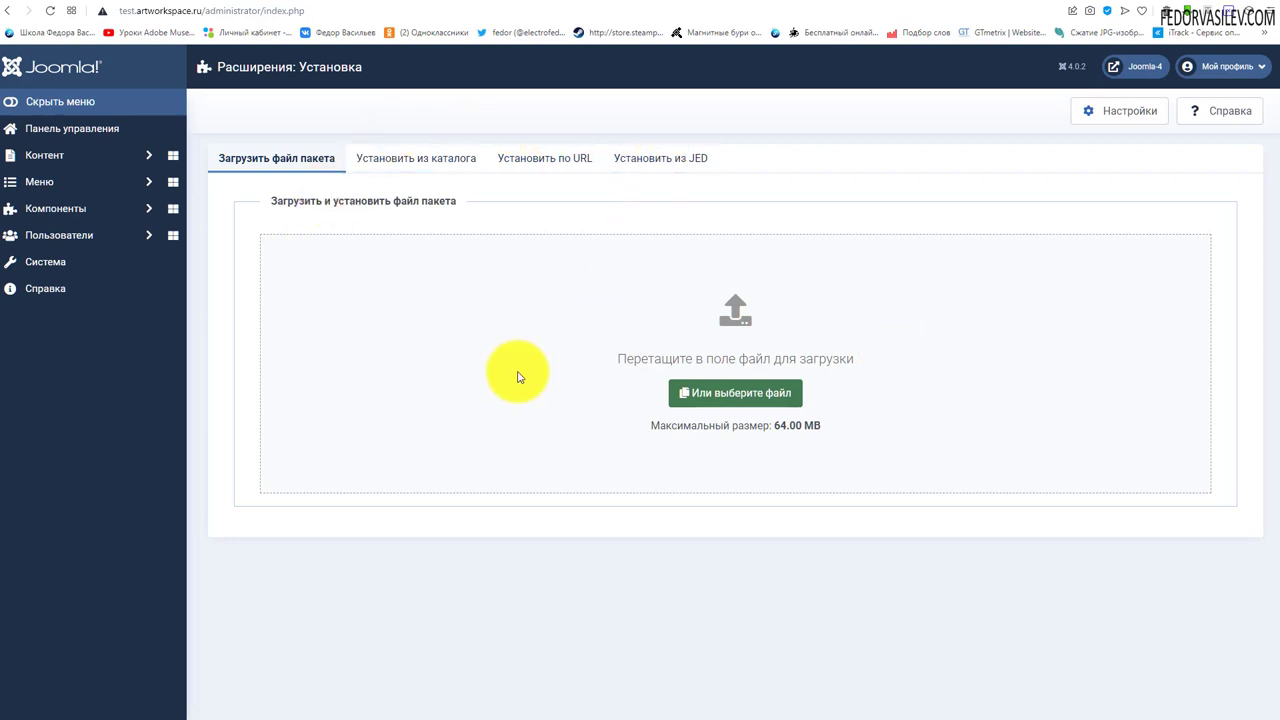
pyautogui.click(257, 165)
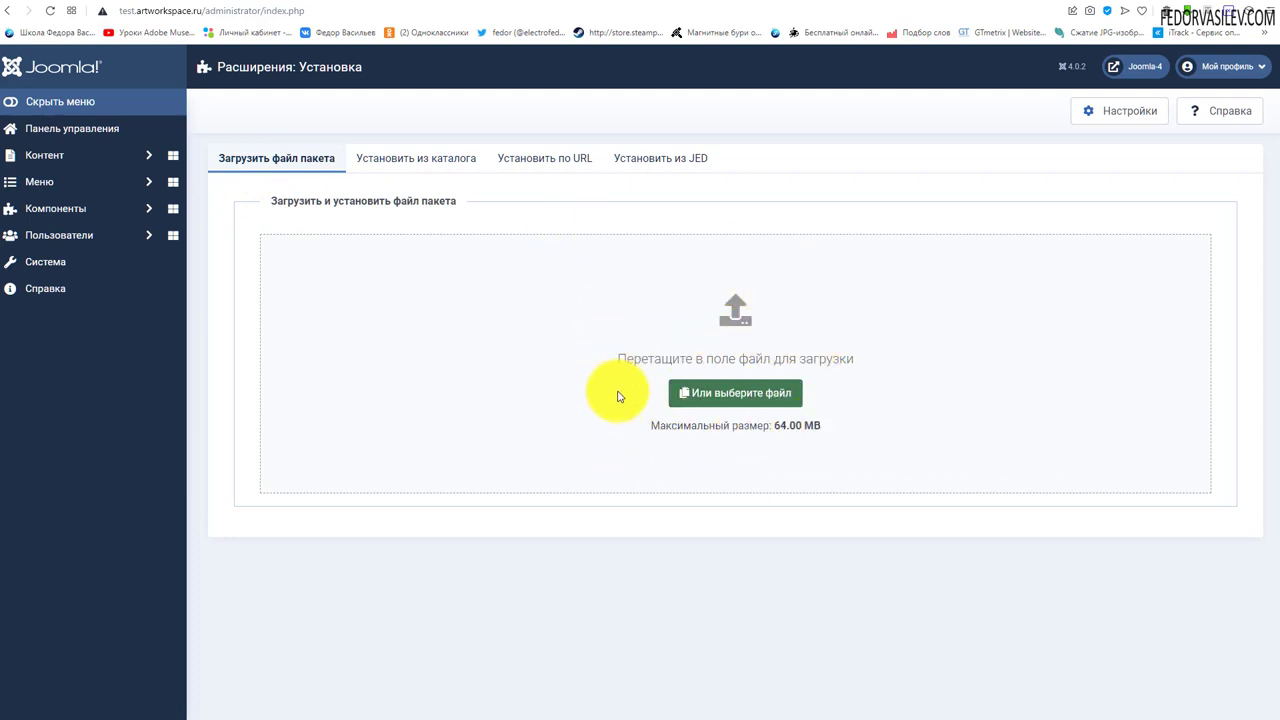
pyautogui.click(418, 159)
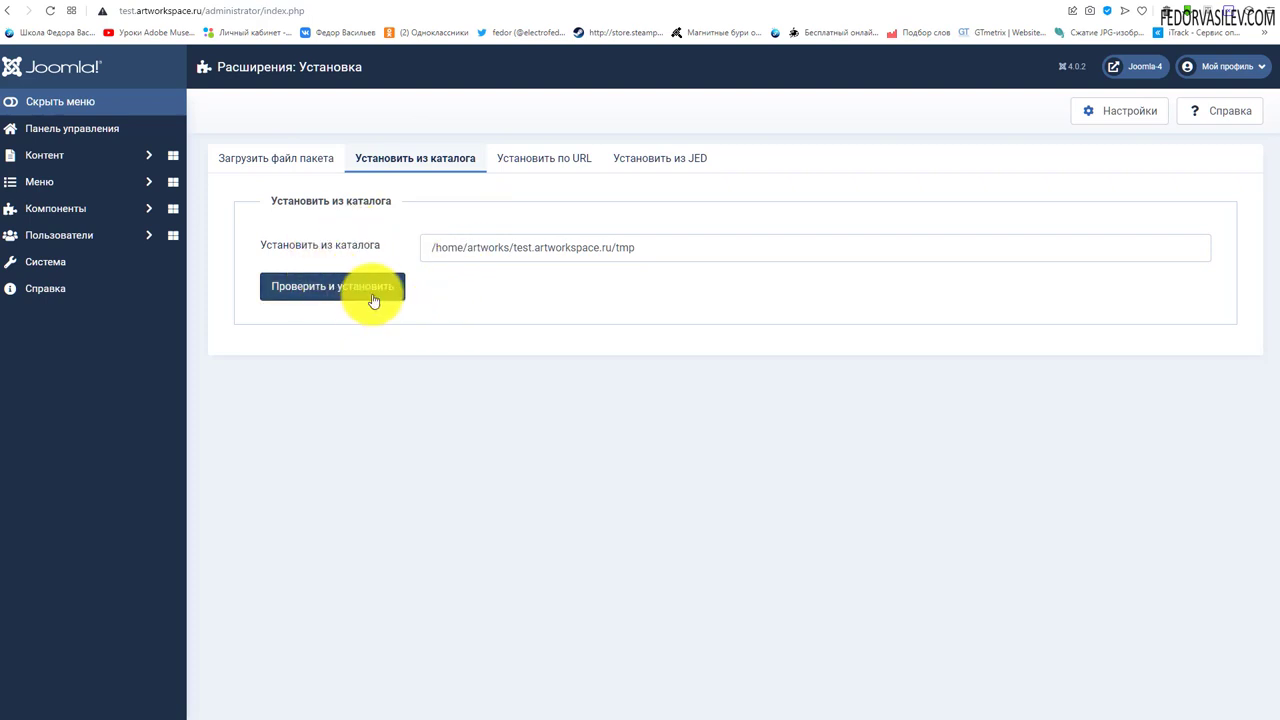
pyautogui.click(543, 163)
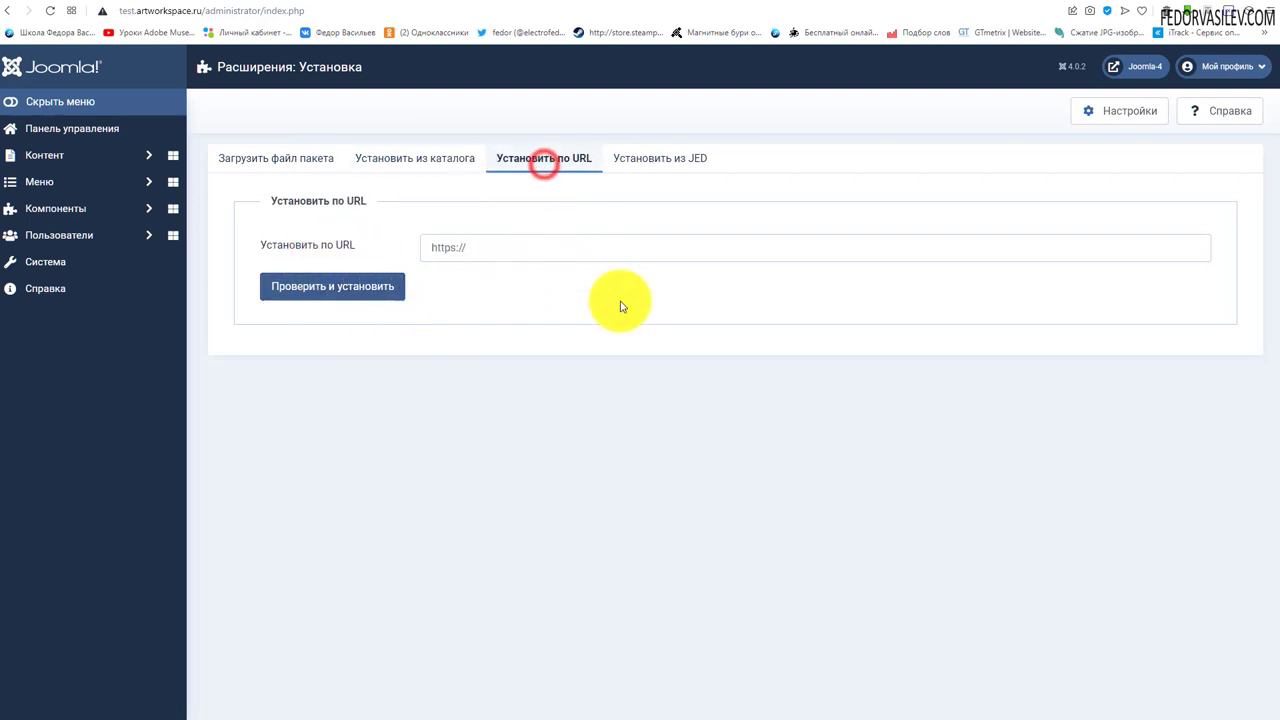
pyautogui.click(657, 160)
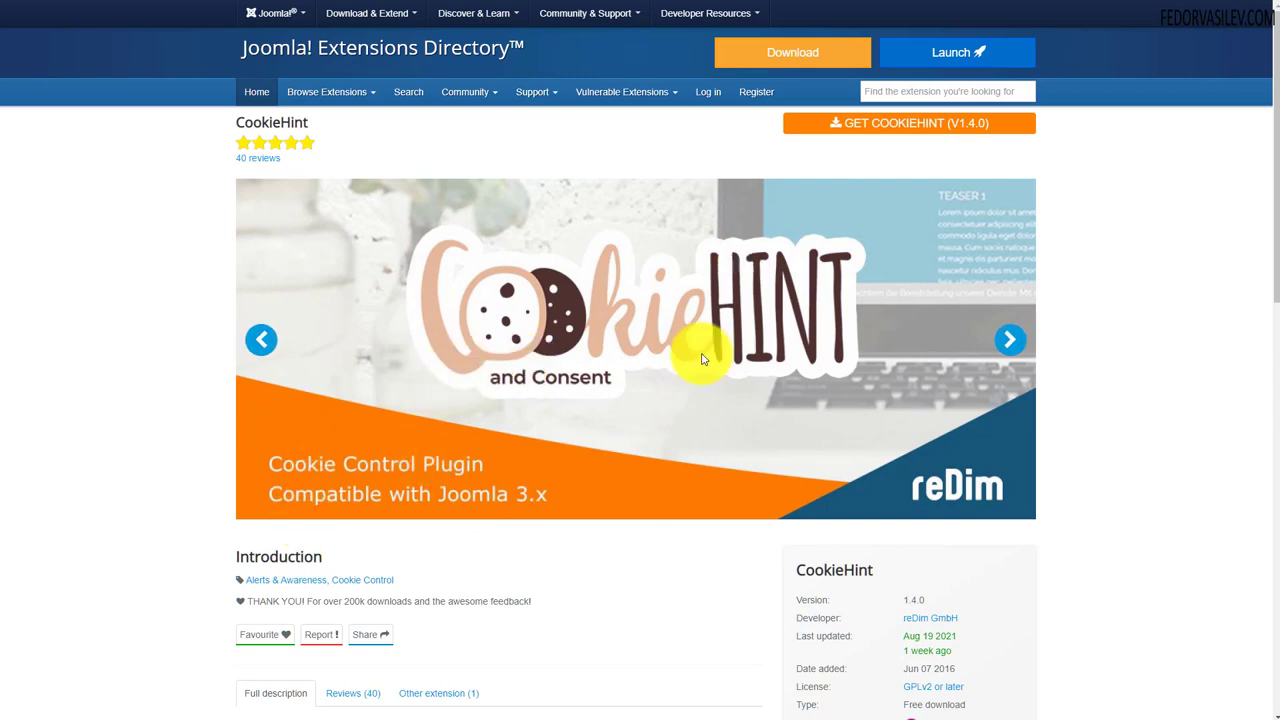
# - Review the CookieHint page in the Joomla Extensions Directory and open the developer's download page for it
pyautogui.scroll(-1, 562, 278)
pyautogui.scroll(-3, 562, 278)
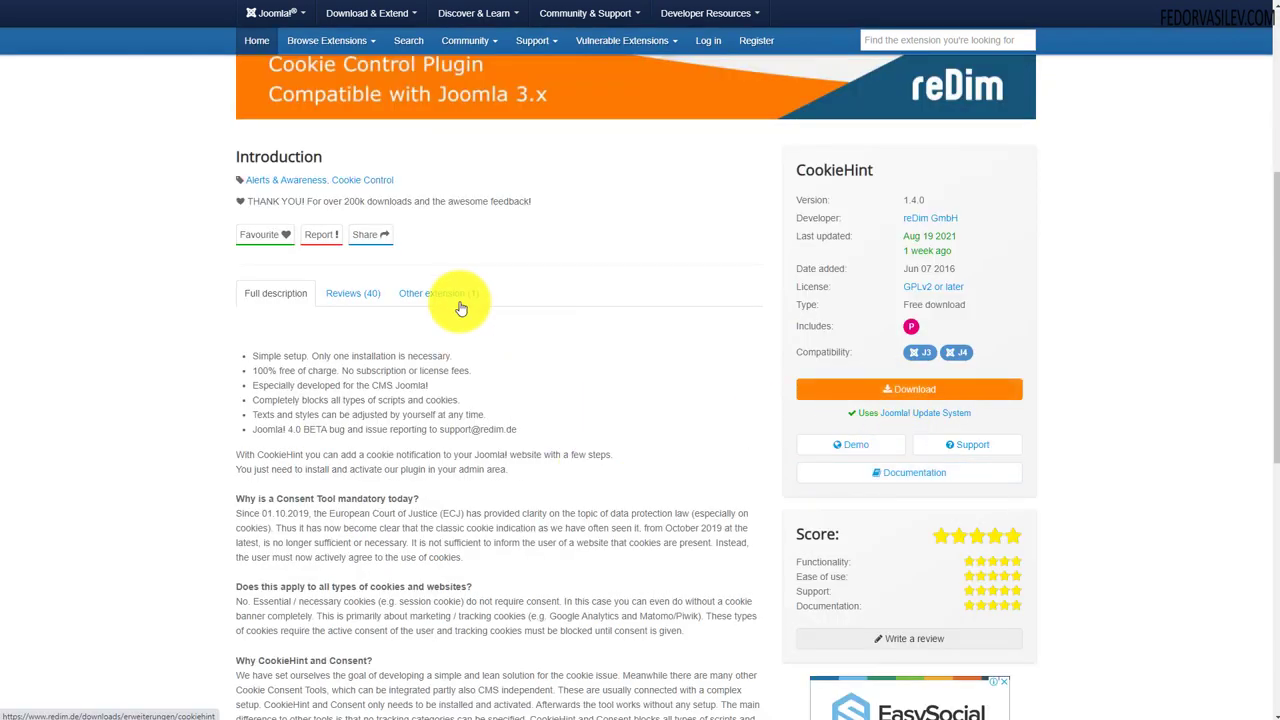
pyautogui.scroll(4, 457, 223)
pyautogui.scroll(-3, 480, 214)
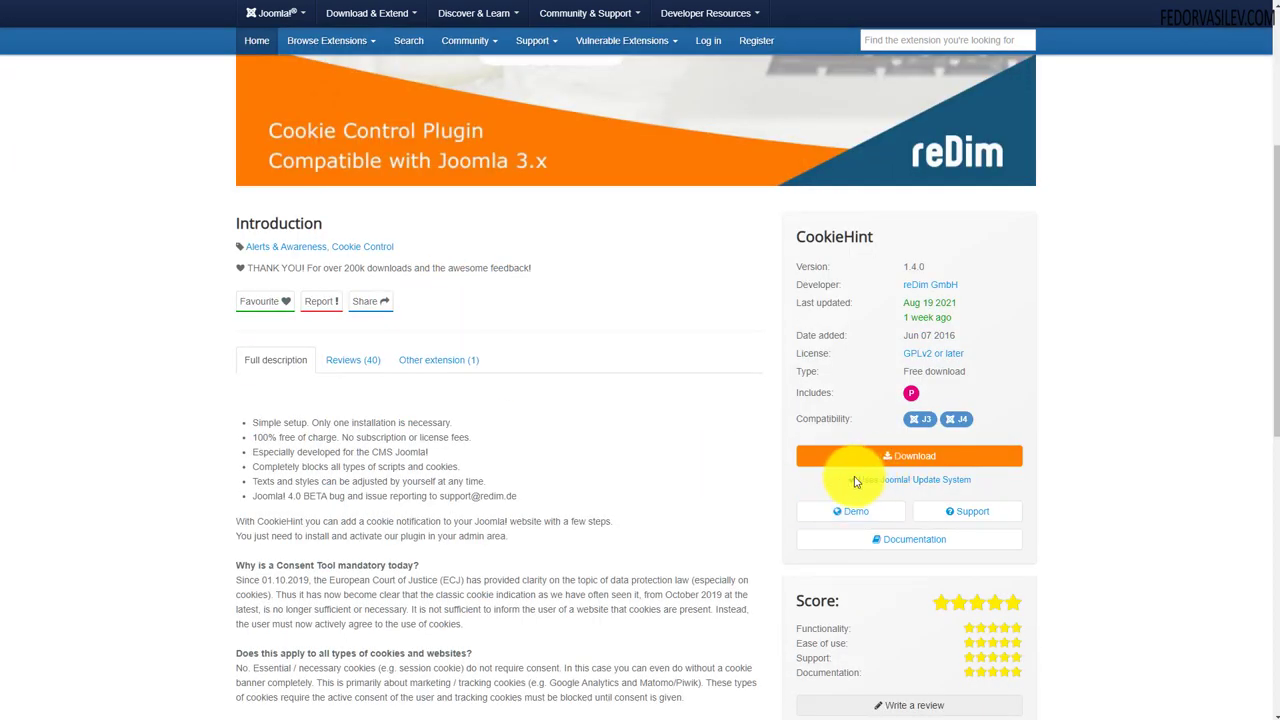
pyautogui.click(906, 456)
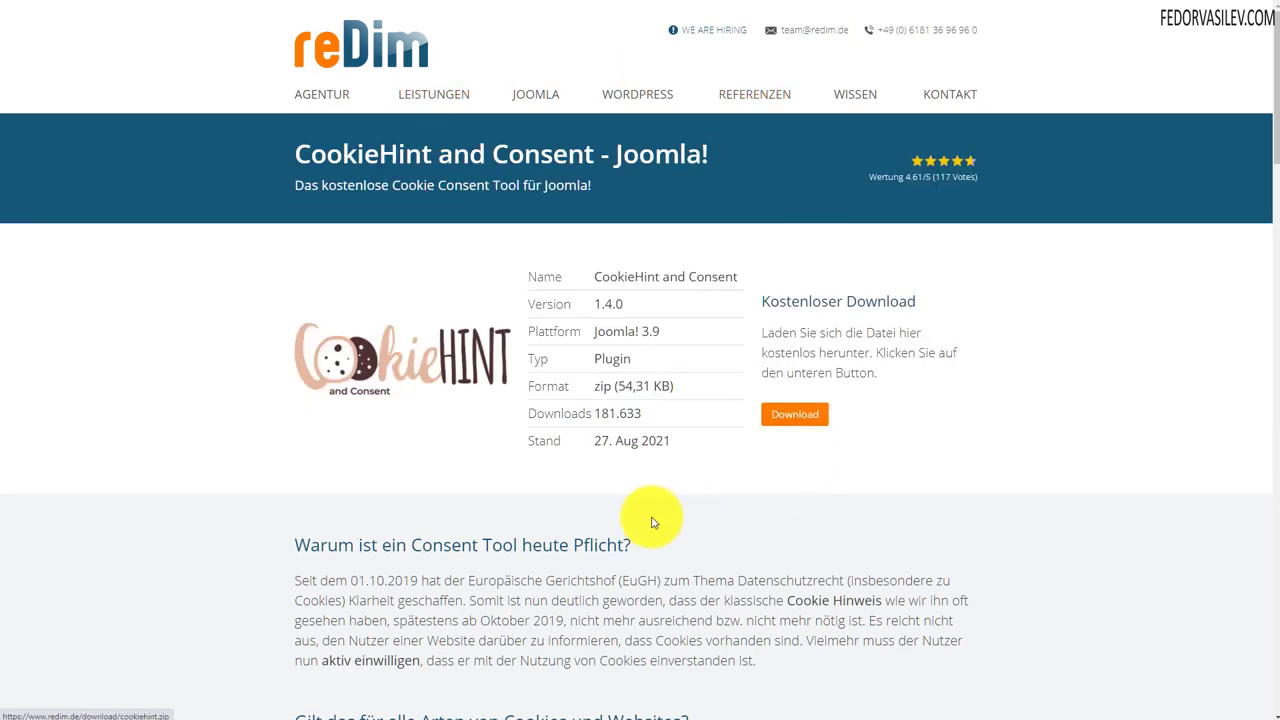
# - Download the CookieHint and Consent plugin, saving it as cookiehint.zip in the Joomla 4 course's folder 14
pyautogui.click(789, 418)
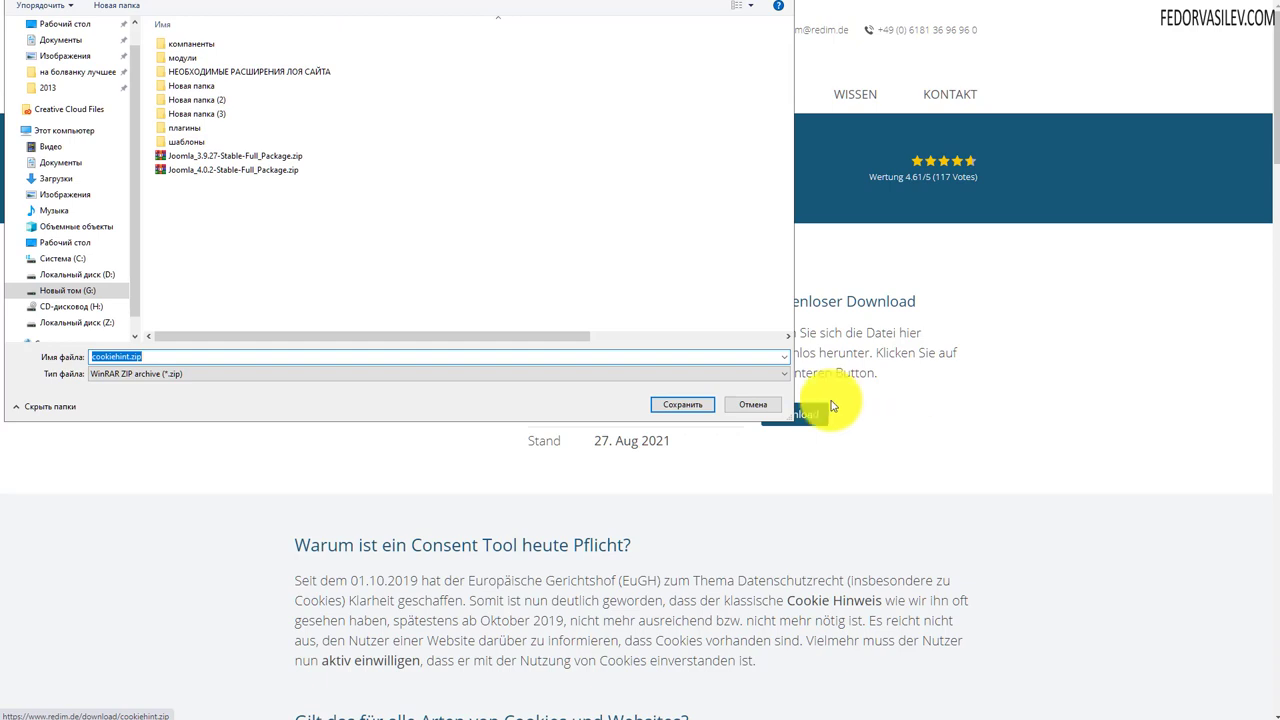
pyautogui.moveTo(530, 2); pyautogui.dragTo(739, 19)
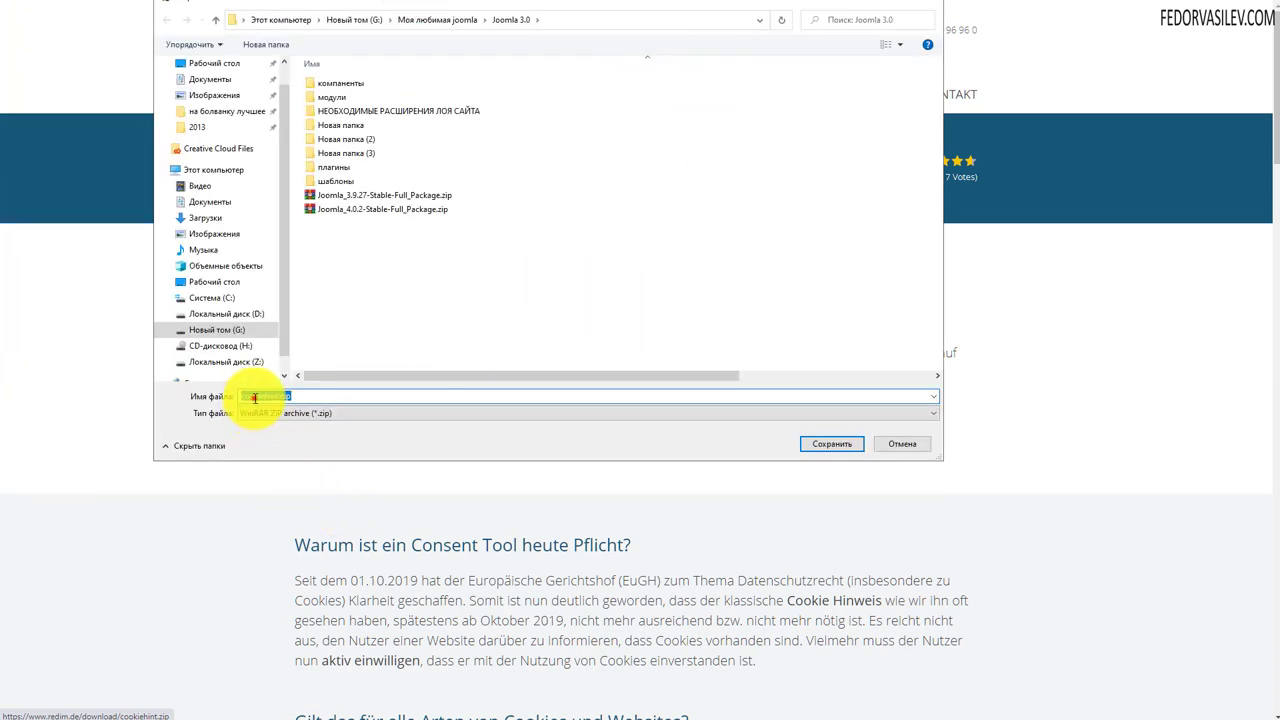
pyautogui.moveTo(245, 396); pyautogui.dragTo(300, 395)
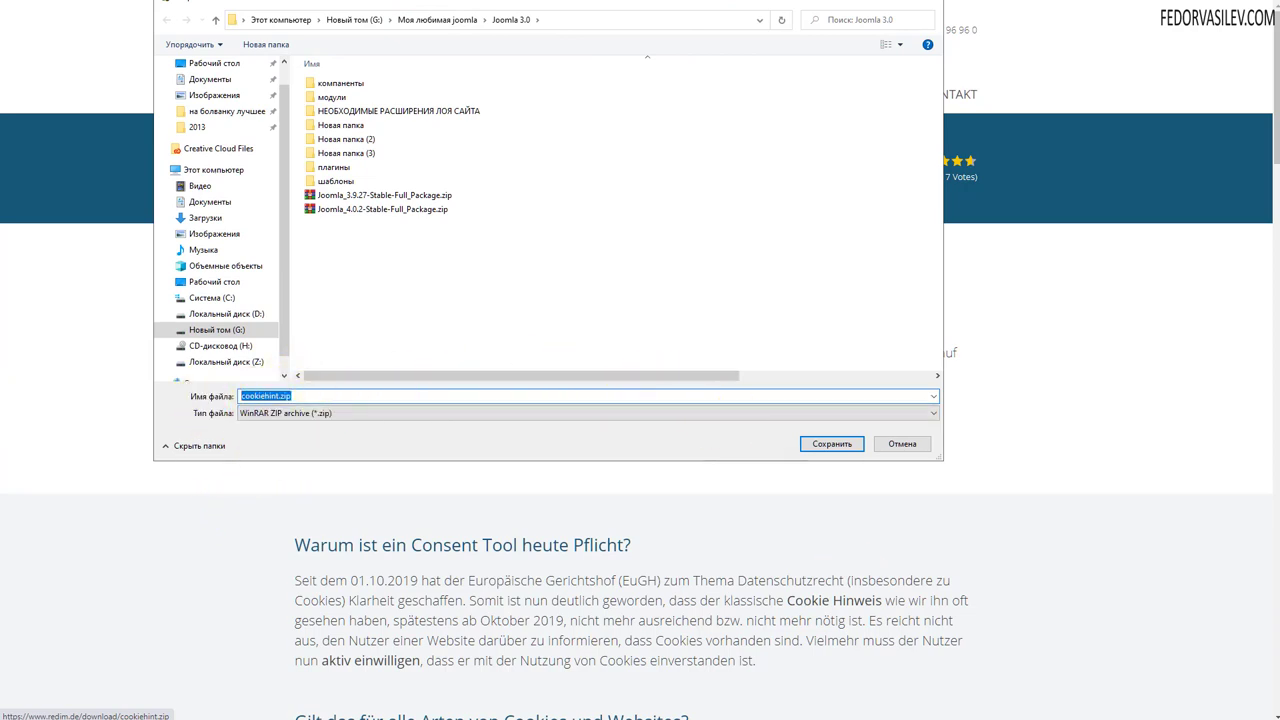
pyautogui.doubleClick(423, 206)
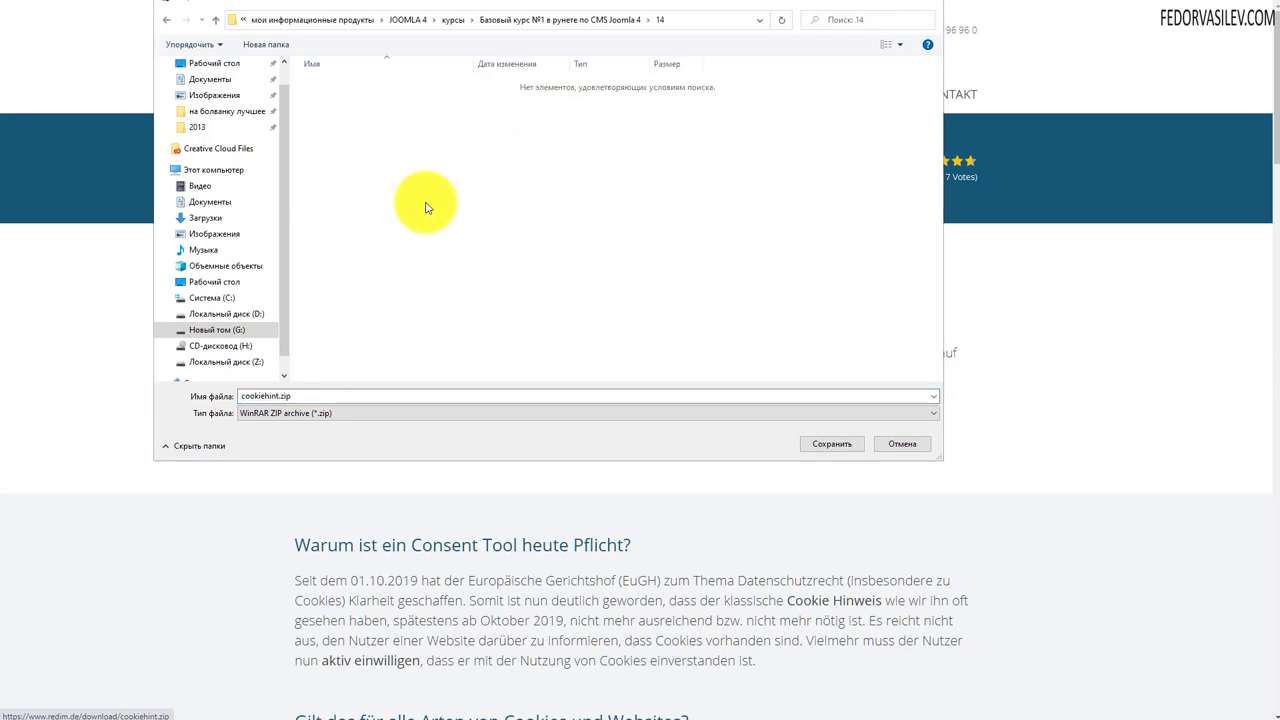
pyautogui.click(820, 440)
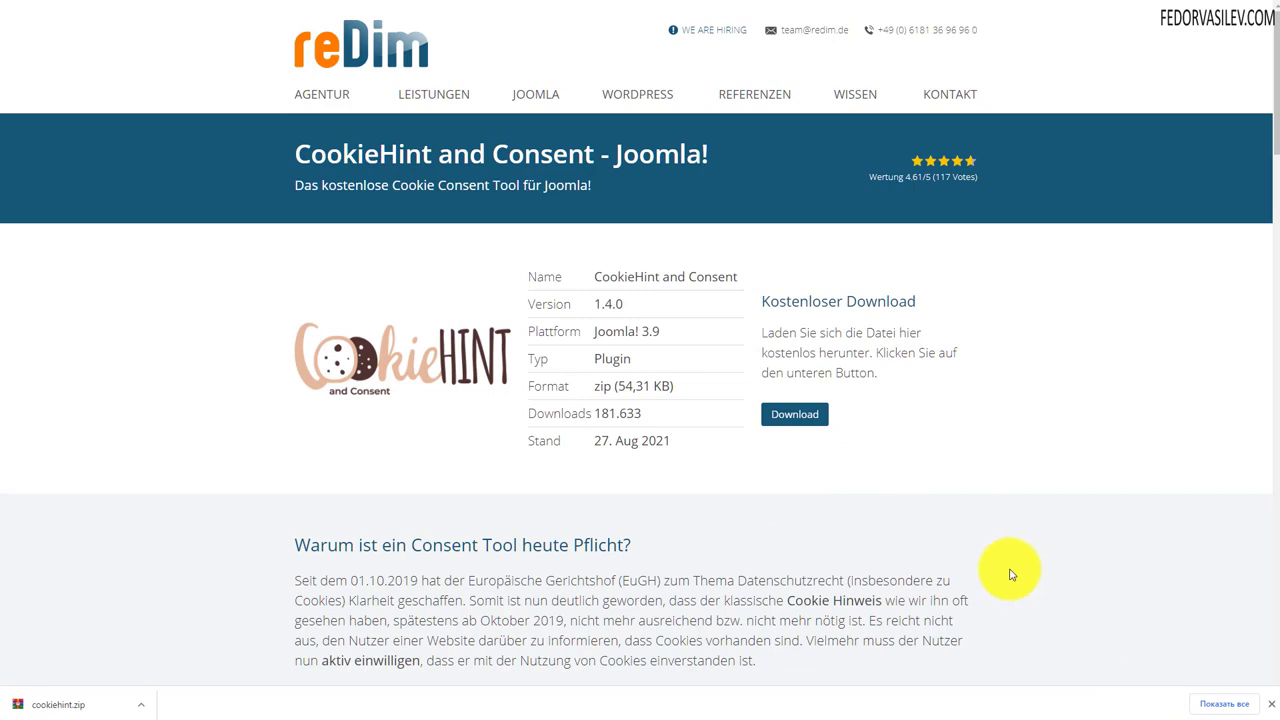
pyautogui.click(1273, 708)
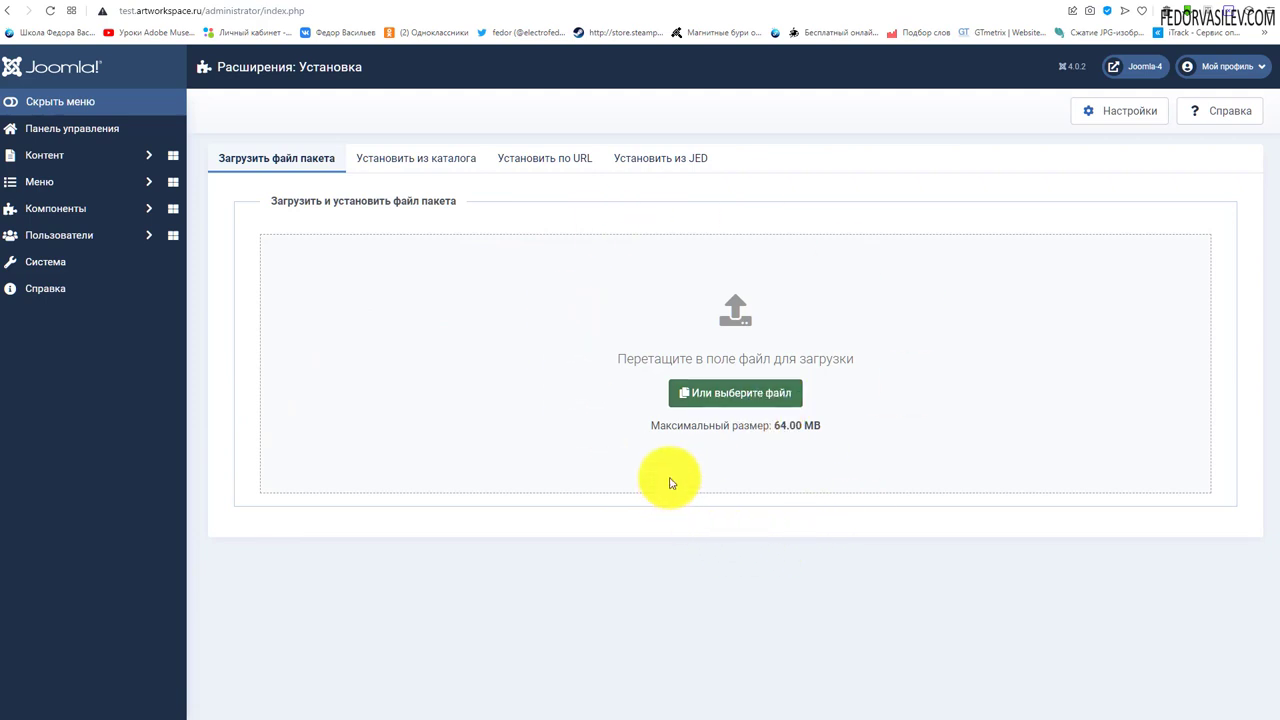
# - Check the maximum file size allowed for package uploads on the Joomla extension installation page
pyautogui.moveTo(692, 427); pyautogui.dragTo(808, 423)
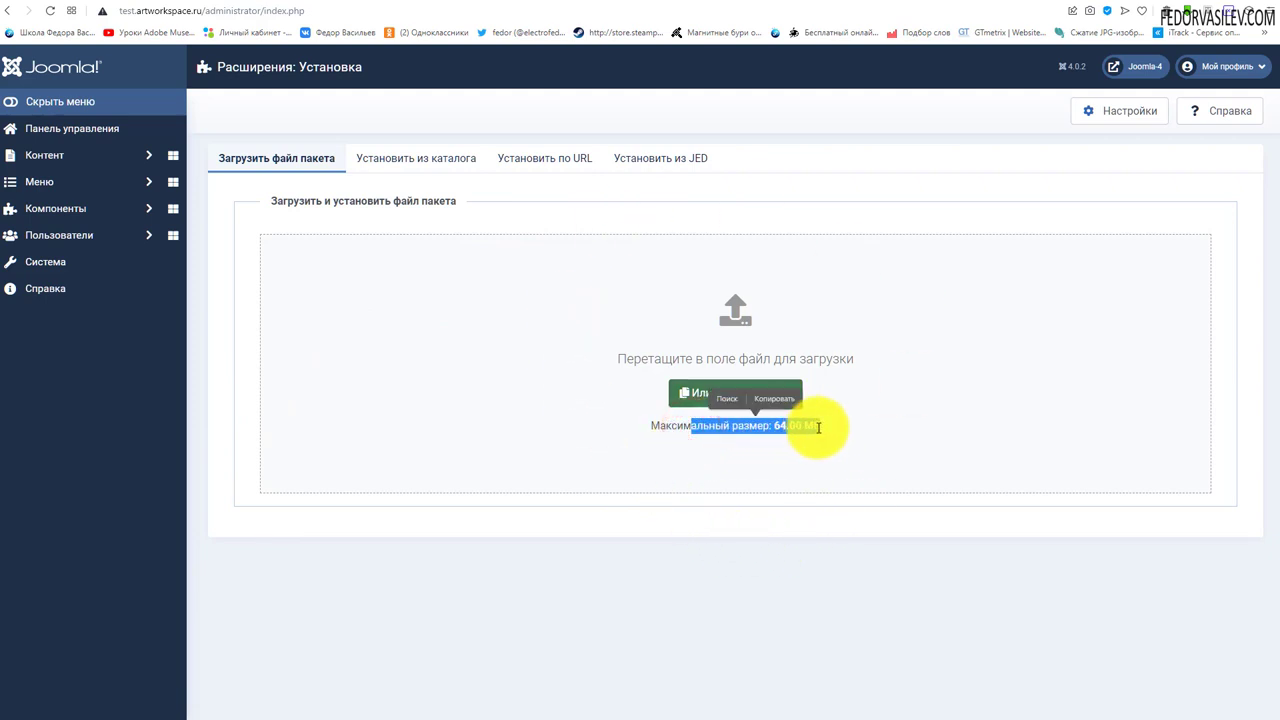
pyautogui.click(837, 432)
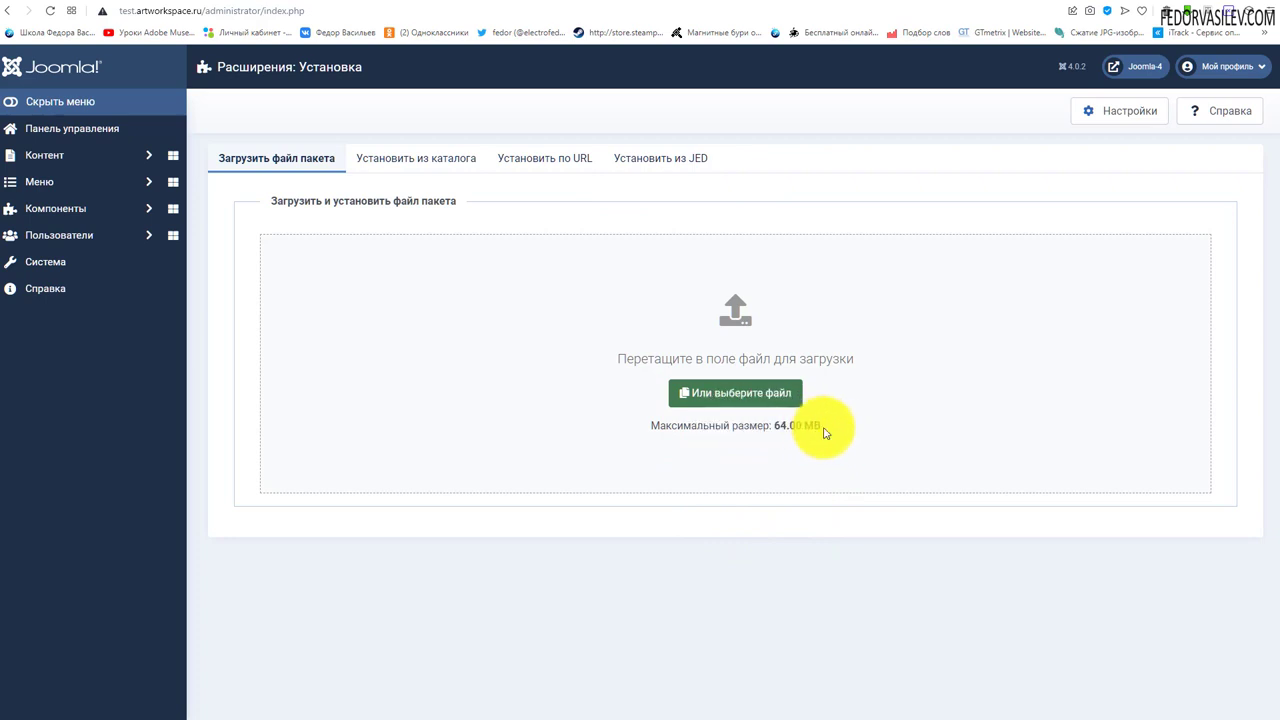
pyautogui.moveTo(822, 427); pyautogui.dragTo(744, 425)
pyautogui.click(757, 428)
pyautogui.click(742, 424)
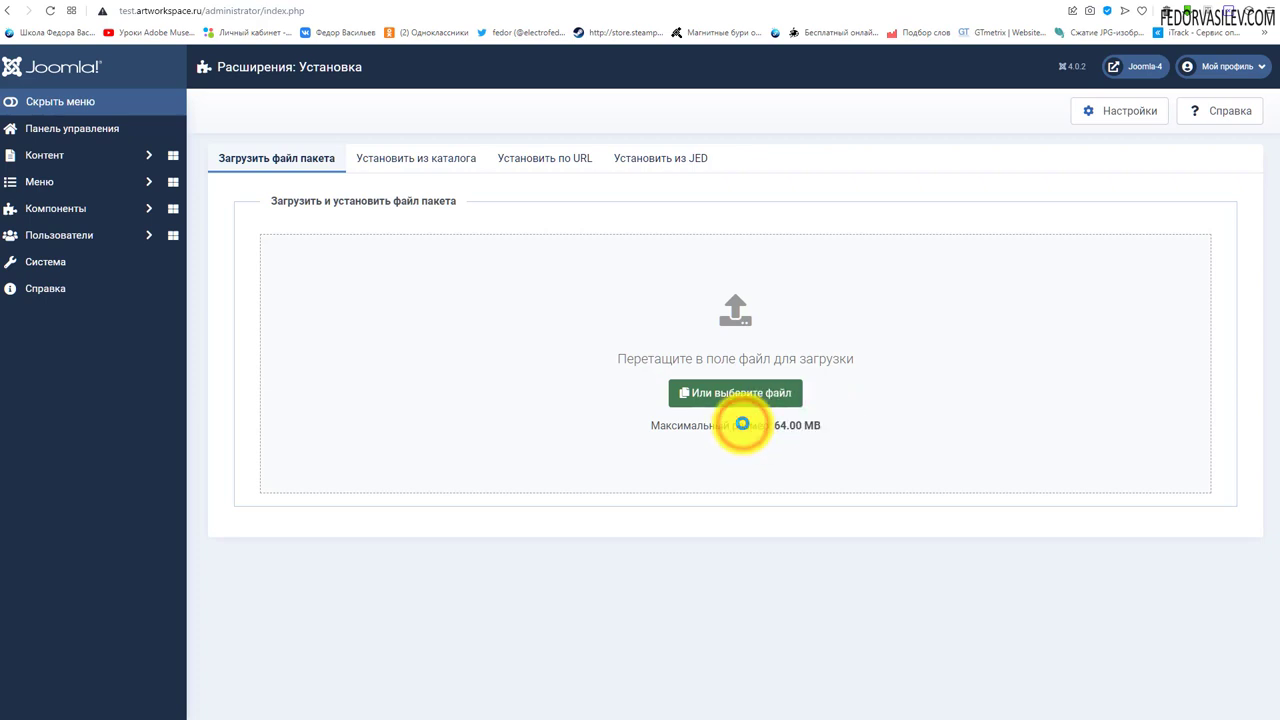
pyautogui.moveTo(774, 425); pyautogui.dragTo(829, 429)
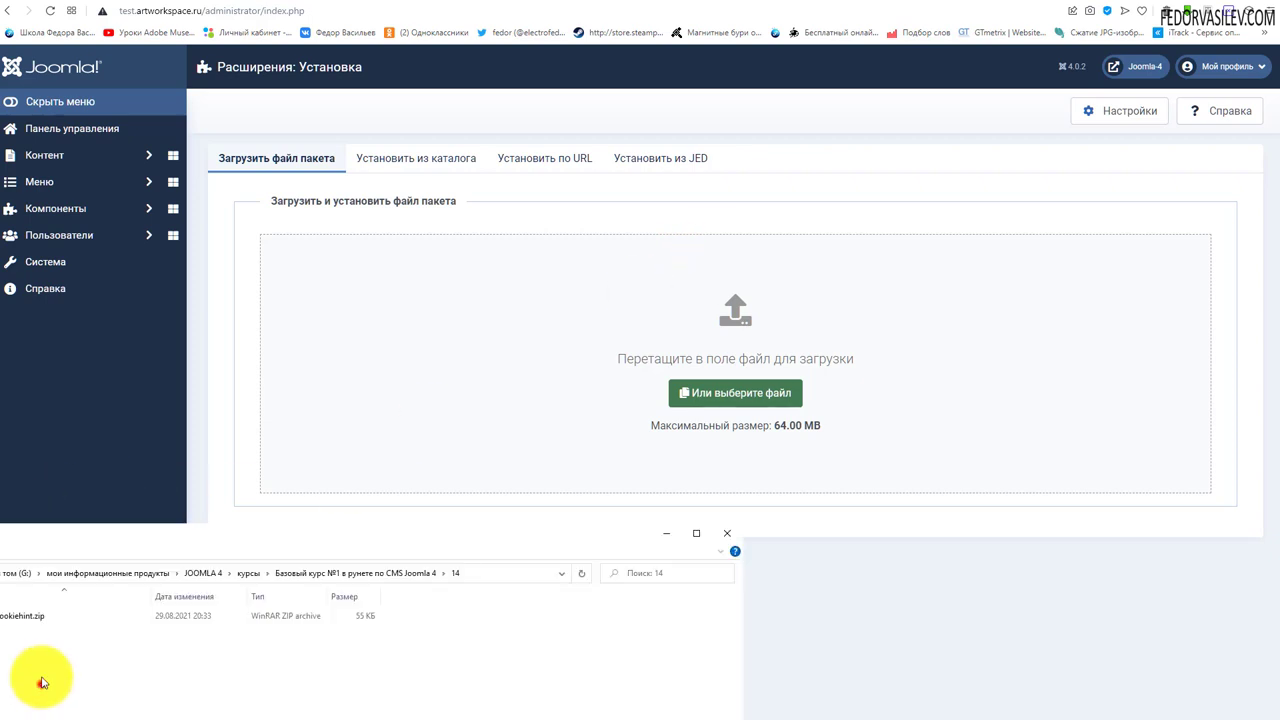
# - Install the plugin by uploading cookiehint.zip from folder 14 in File Explorer to Joomla's package upload area
pyautogui.click(41, 684)
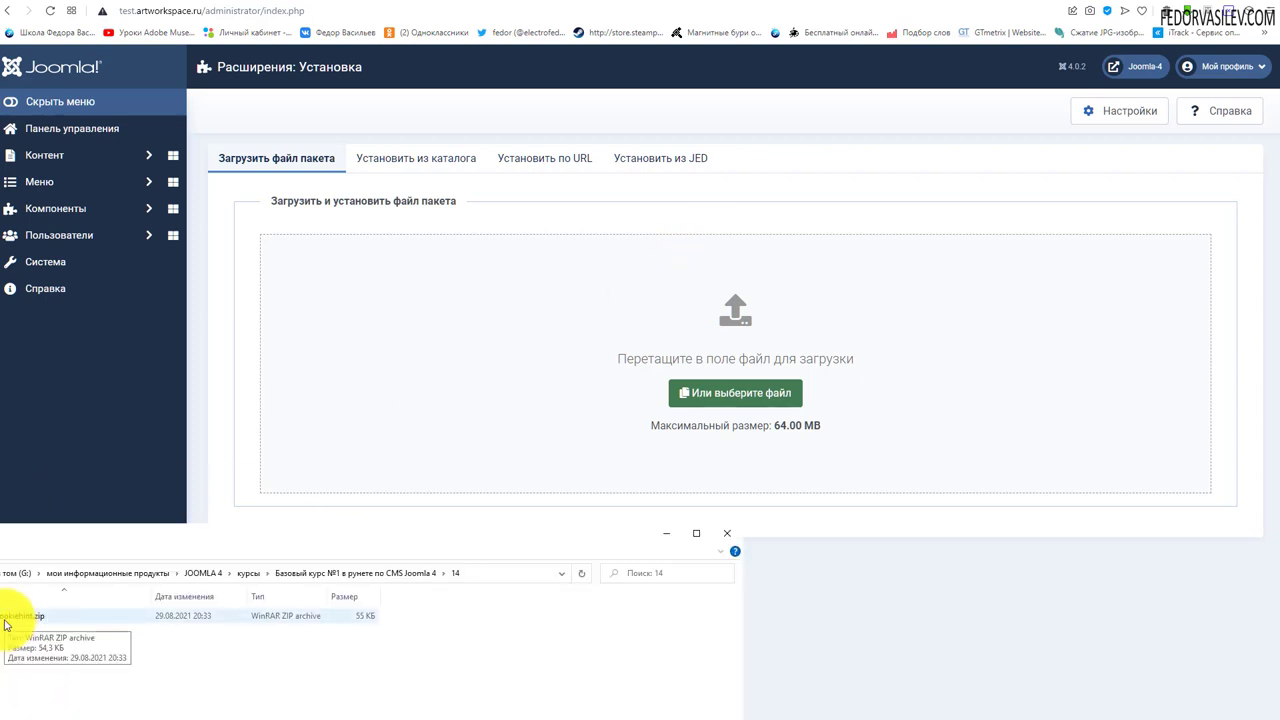
pyautogui.moveTo(5, 625); pyautogui.dragTo(534, 457)
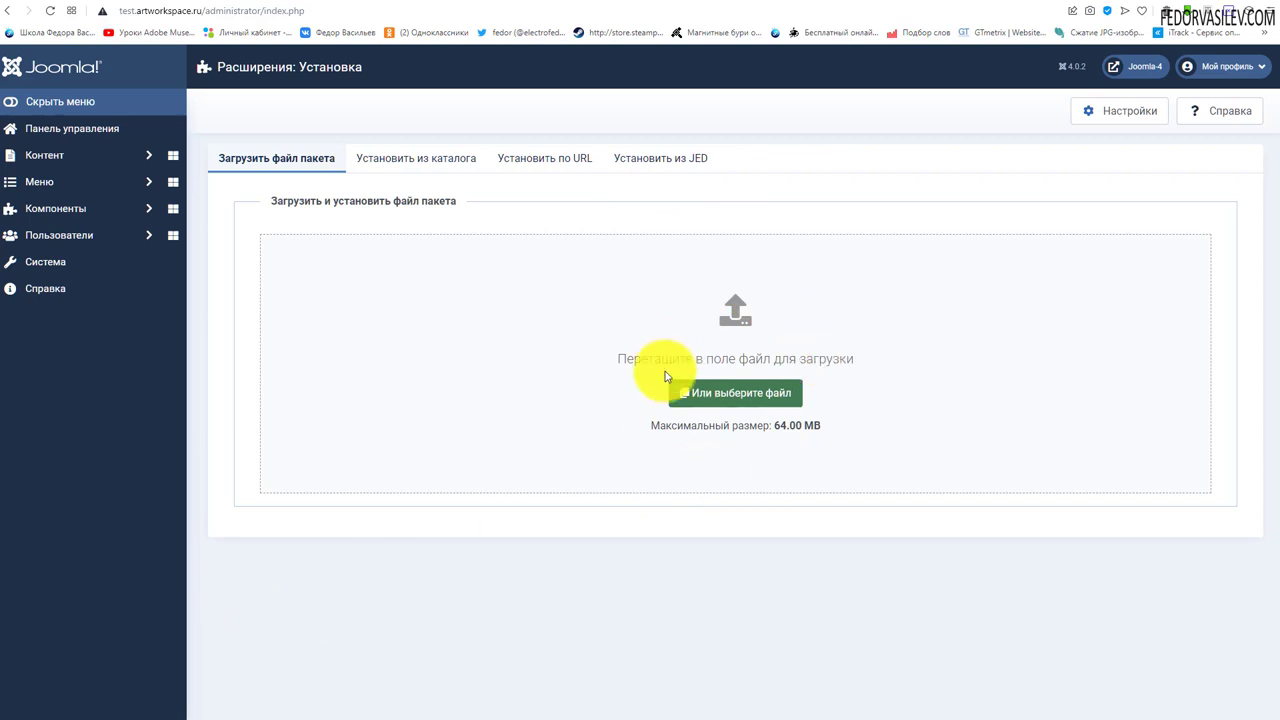
pyautogui.click(0, 555)
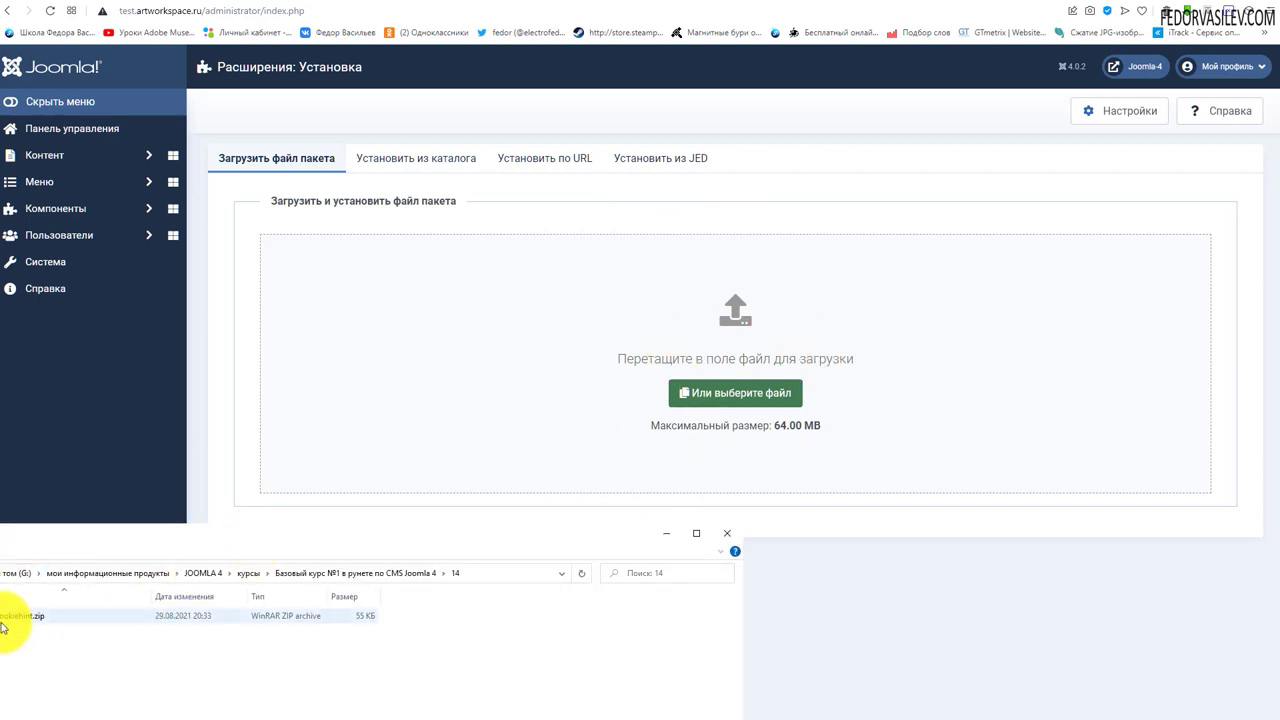
pyautogui.moveTo(5, 616); pyautogui.dragTo(502, 382)
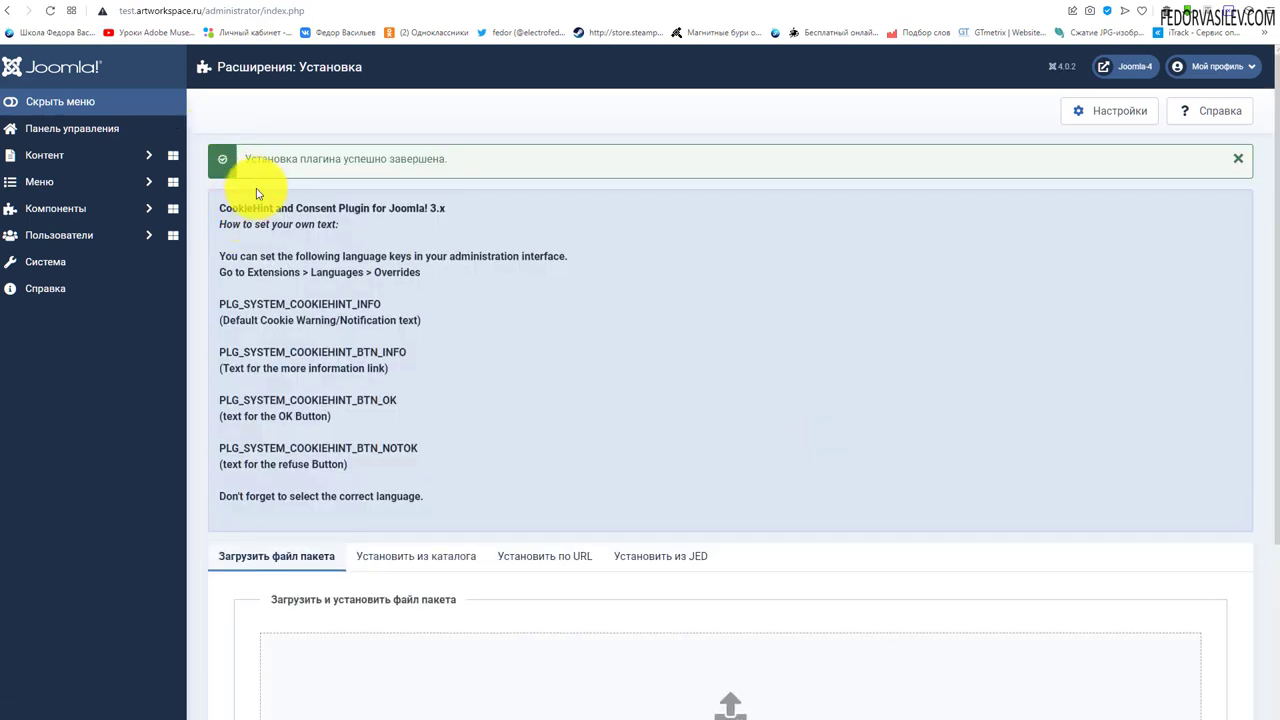
# - Read the installation result message shown above the CookieHint and Consent plugin notes
pyautogui.moveTo(280, 160); pyautogui.dragTo(443, 158)
pyautogui.click(465, 163)
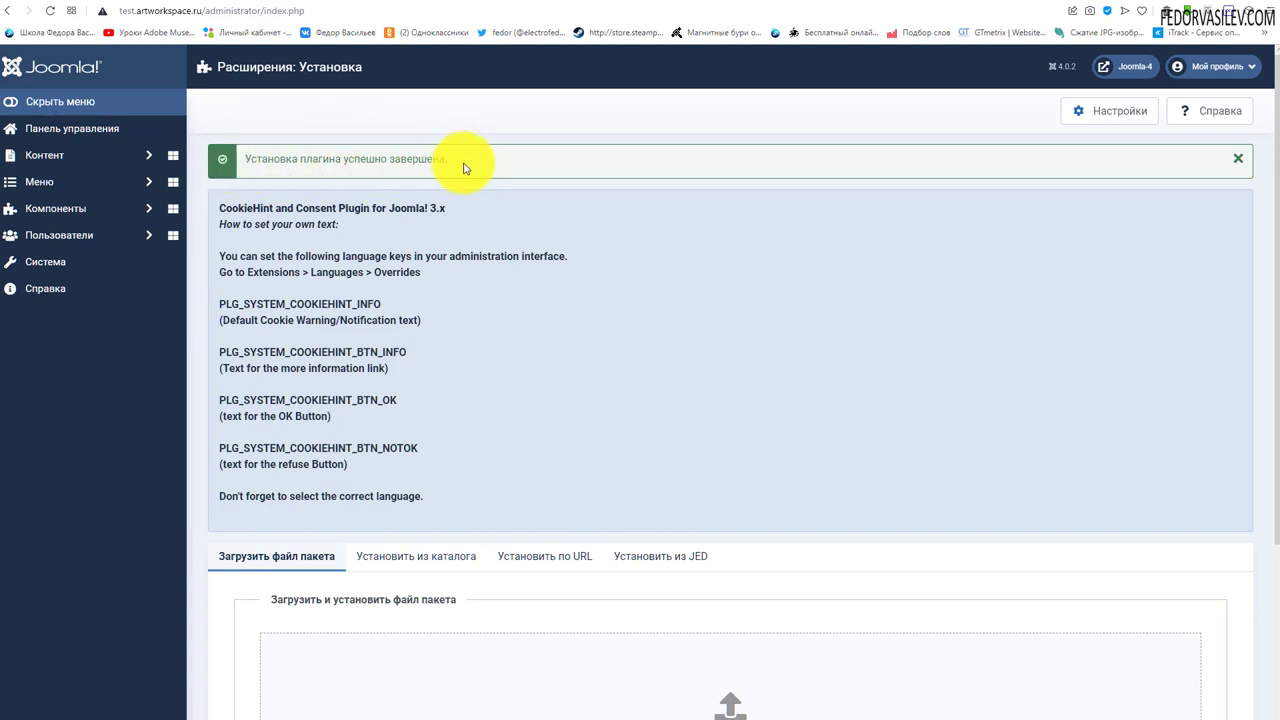
pyautogui.moveTo(463, 163); pyautogui.dragTo(286, 171)
pyautogui.click(284, 168)
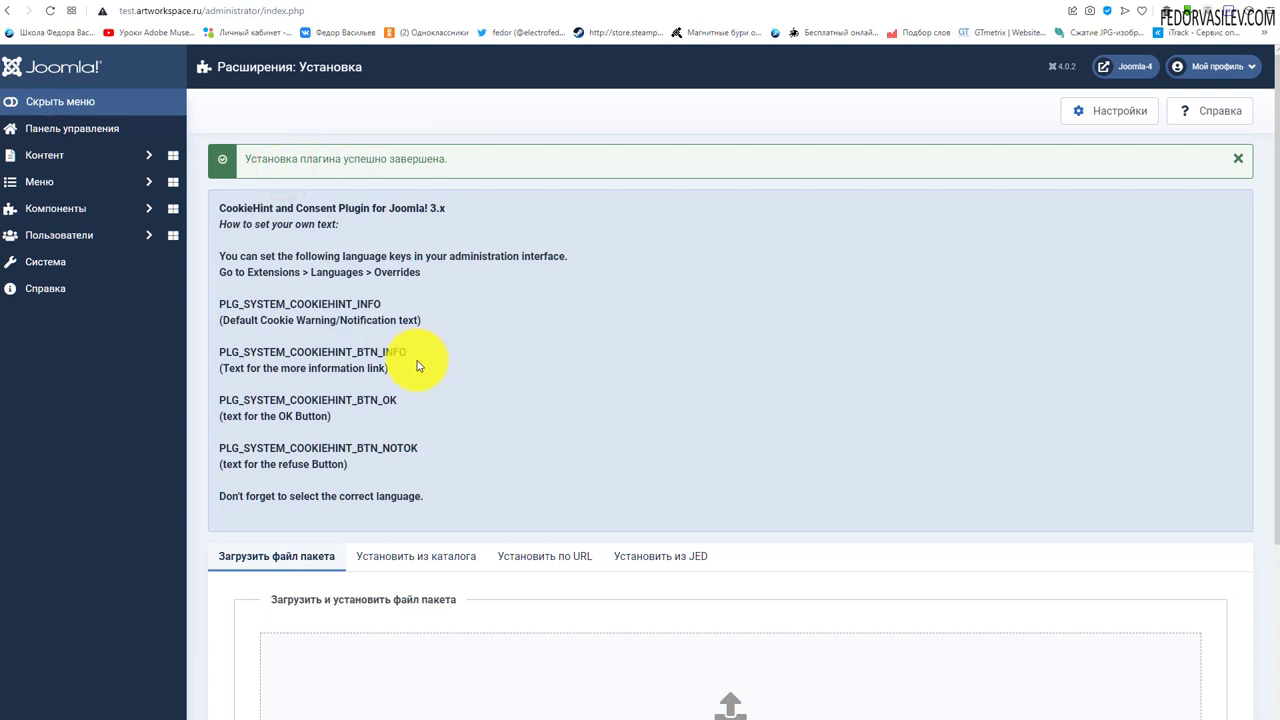
pyautogui.moveTo(292, 162); pyautogui.dragTo(448, 160)
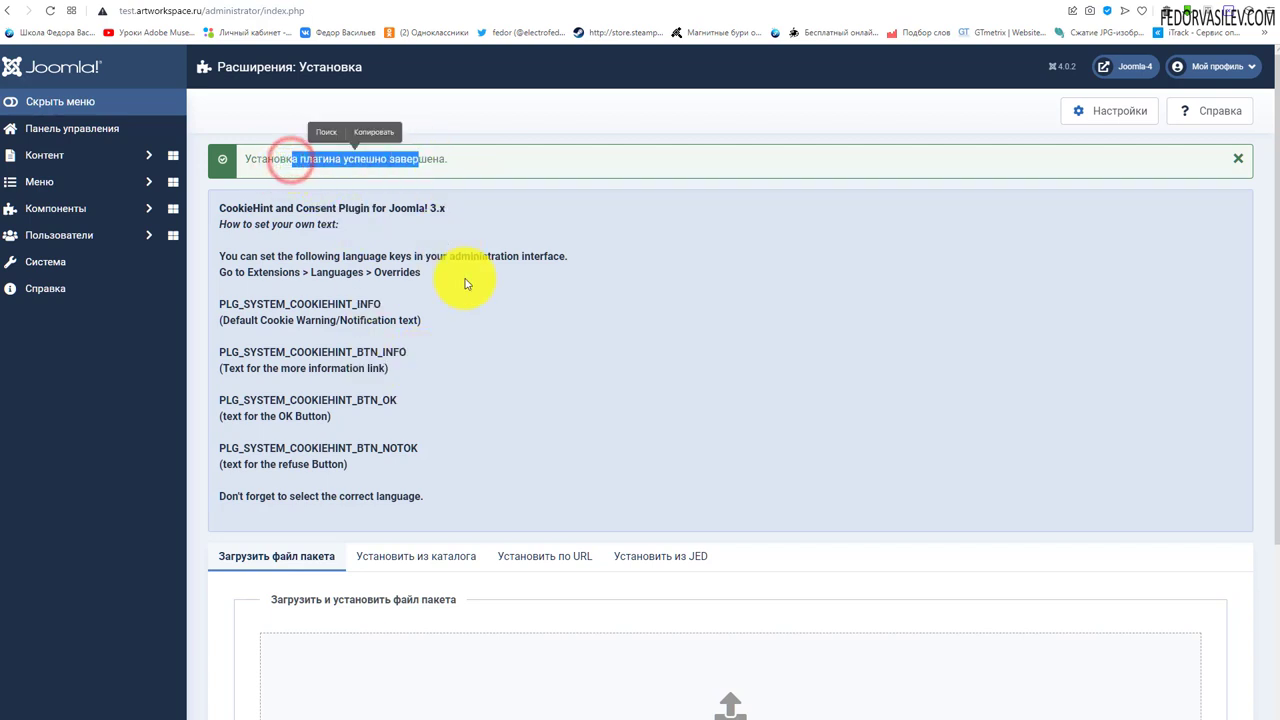
pyautogui.click(458, 162)
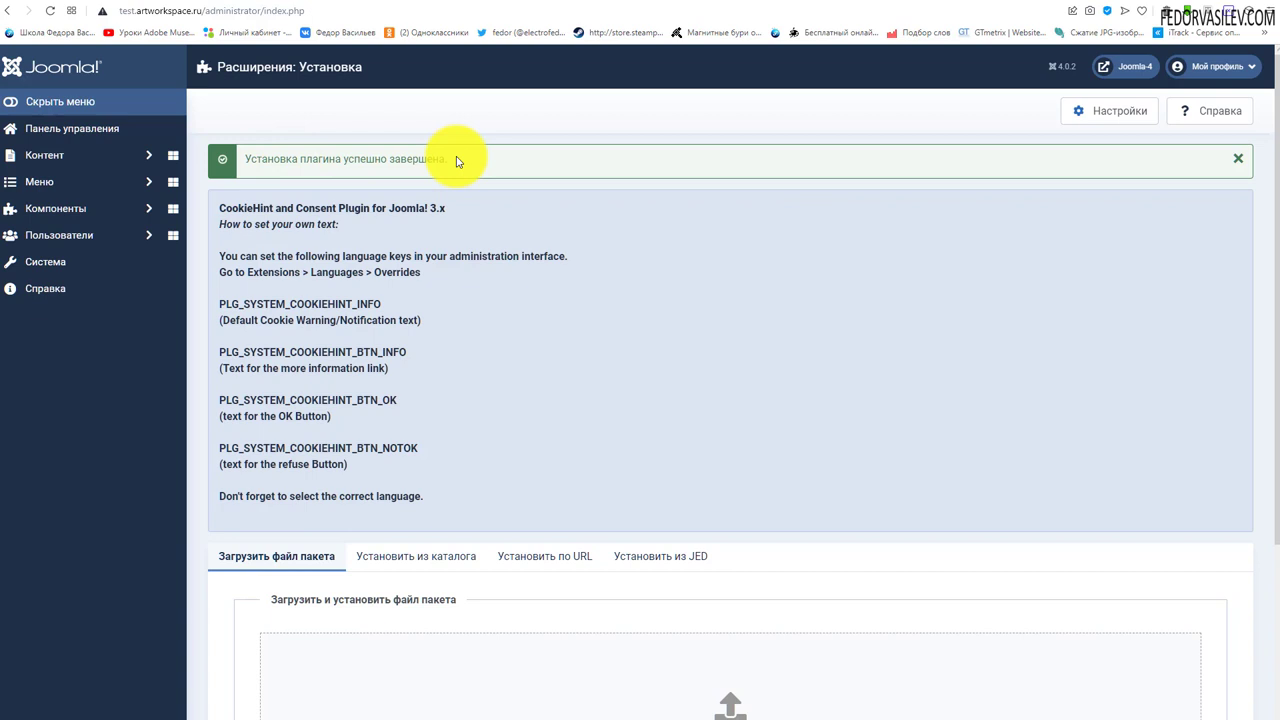
pyautogui.moveTo(449, 162); pyautogui.dragTo(262, 160)
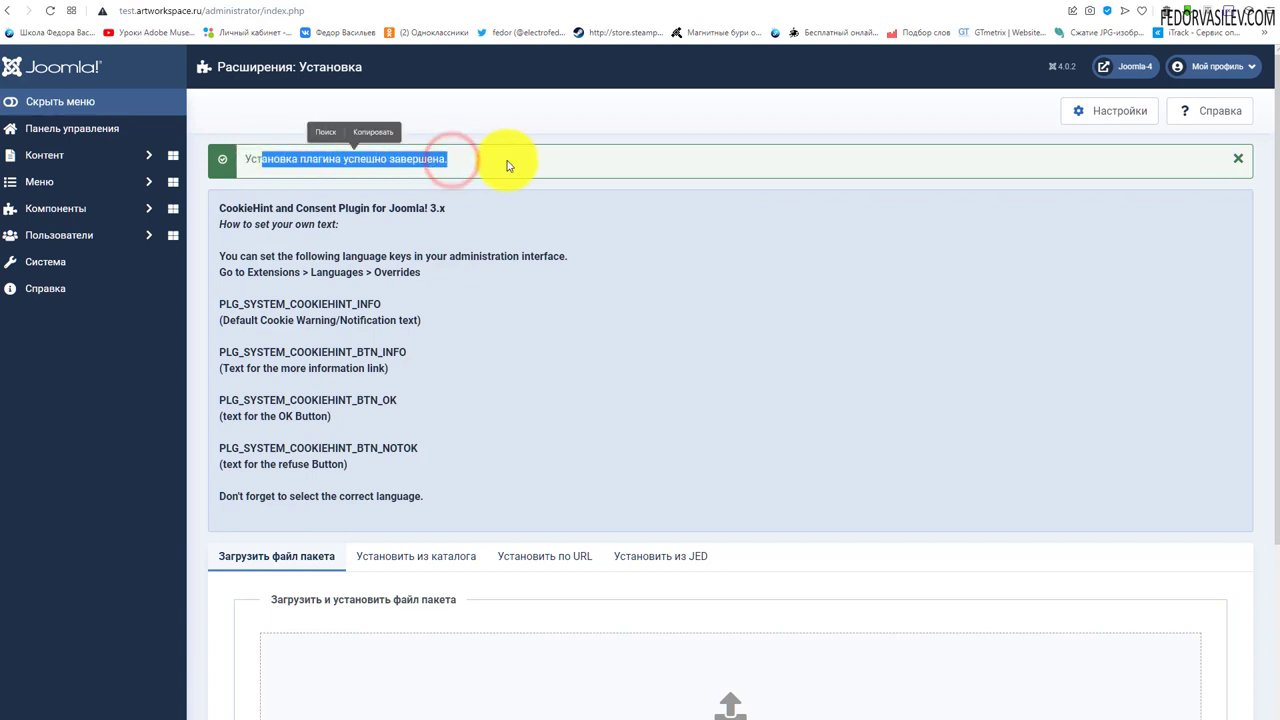
pyautogui.click(507, 163)
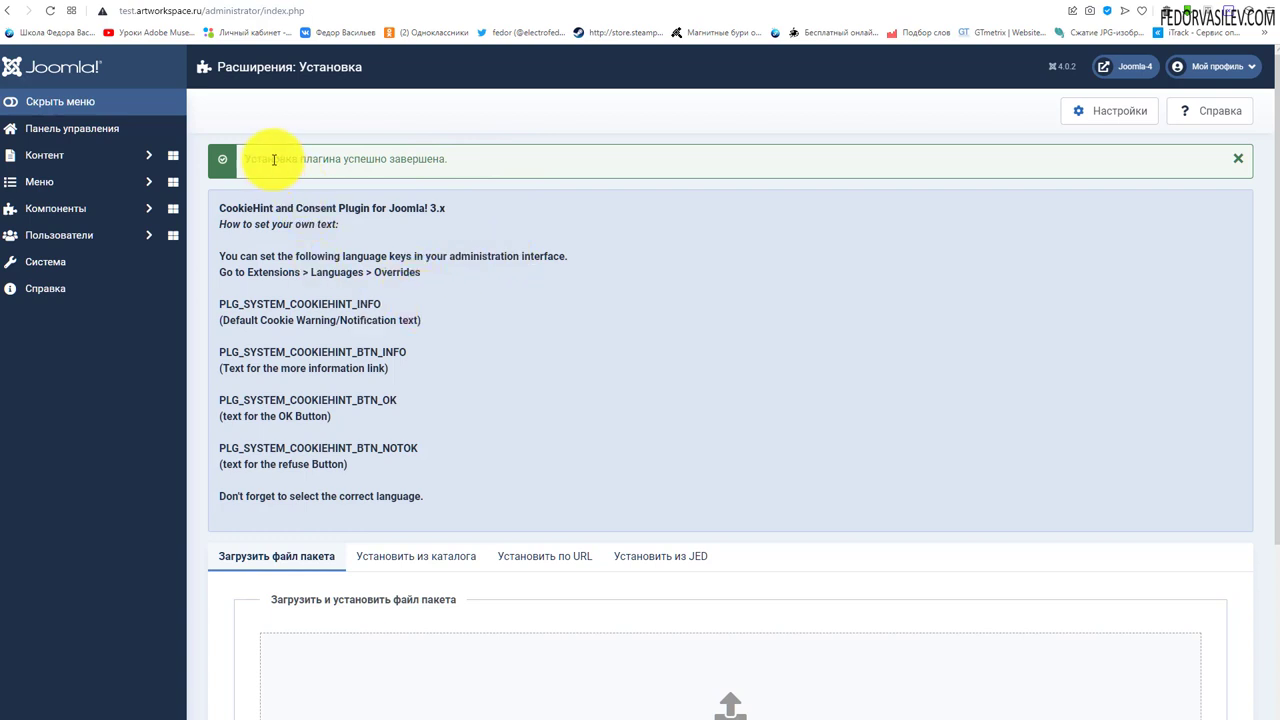
pyautogui.moveTo(274, 160); pyautogui.dragTo(401, 160)
# - Check the maximum upload size again in the package upload area below the plugin notes
pyautogui.scroll(-1, 629, 215)
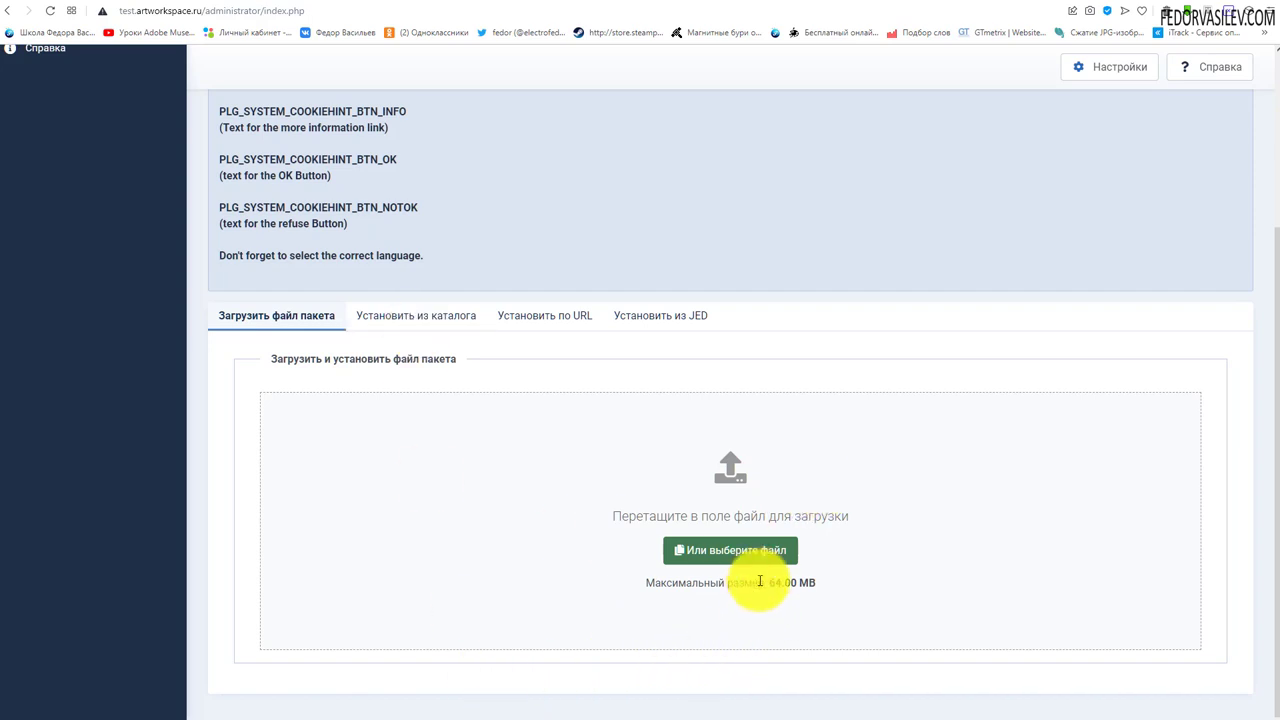
pyautogui.moveTo(769, 584); pyautogui.dragTo(817, 588)
pyautogui.click(803, 615)
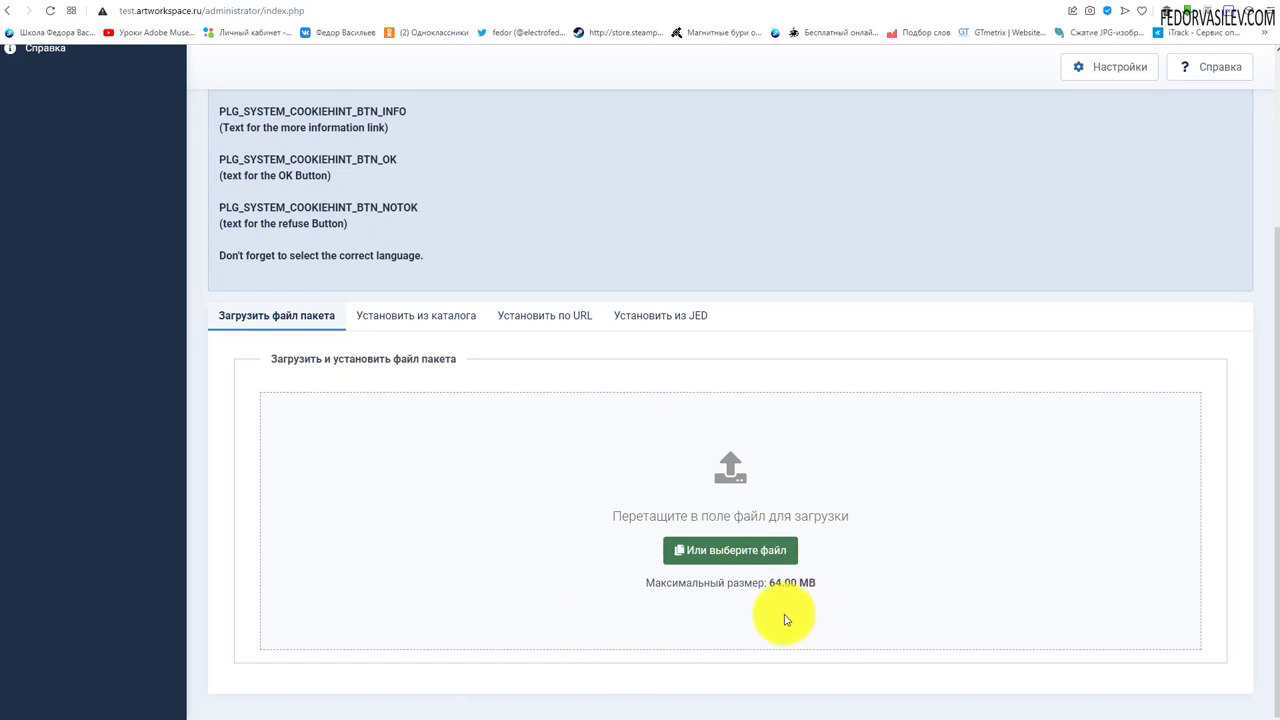
pyautogui.moveTo(764, 582); pyautogui.dragTo(806, 583)
pyautogui.click(768, 605)
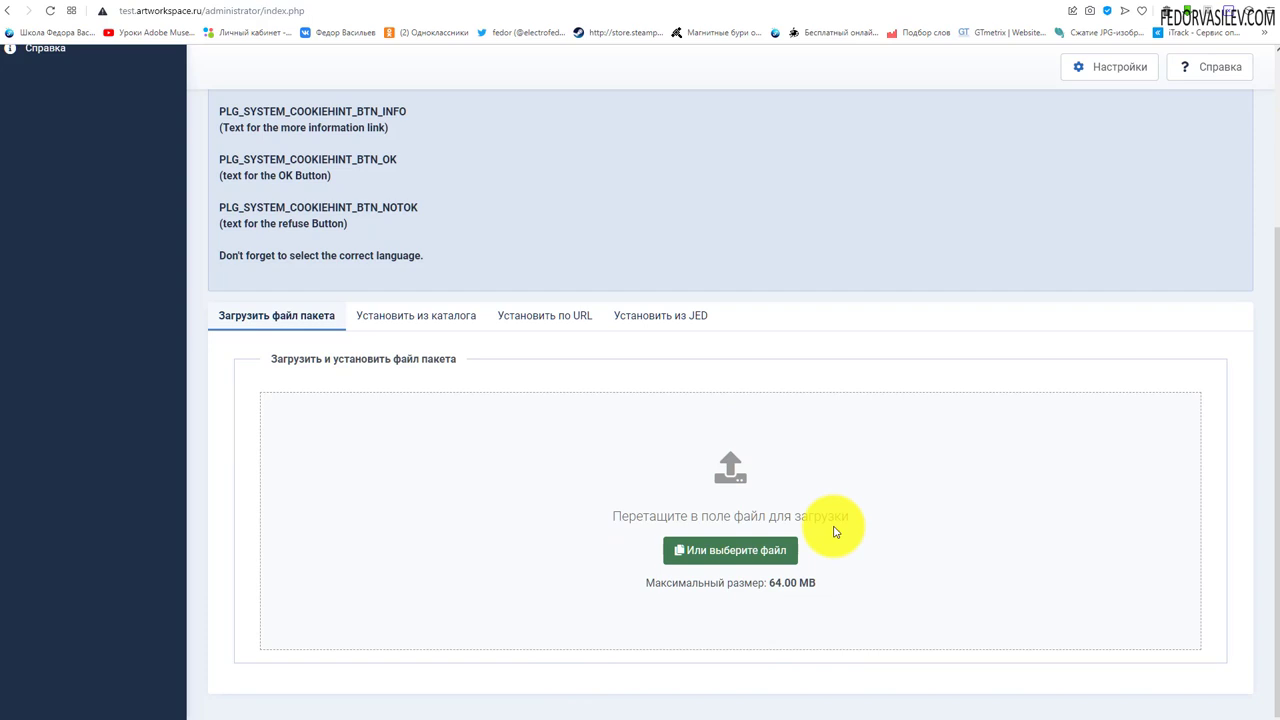
# - Examine the server path prefilled for installing from a directory, including its tmp folder, and compare this method with the package upload area
pyautogui.click(420, 318)
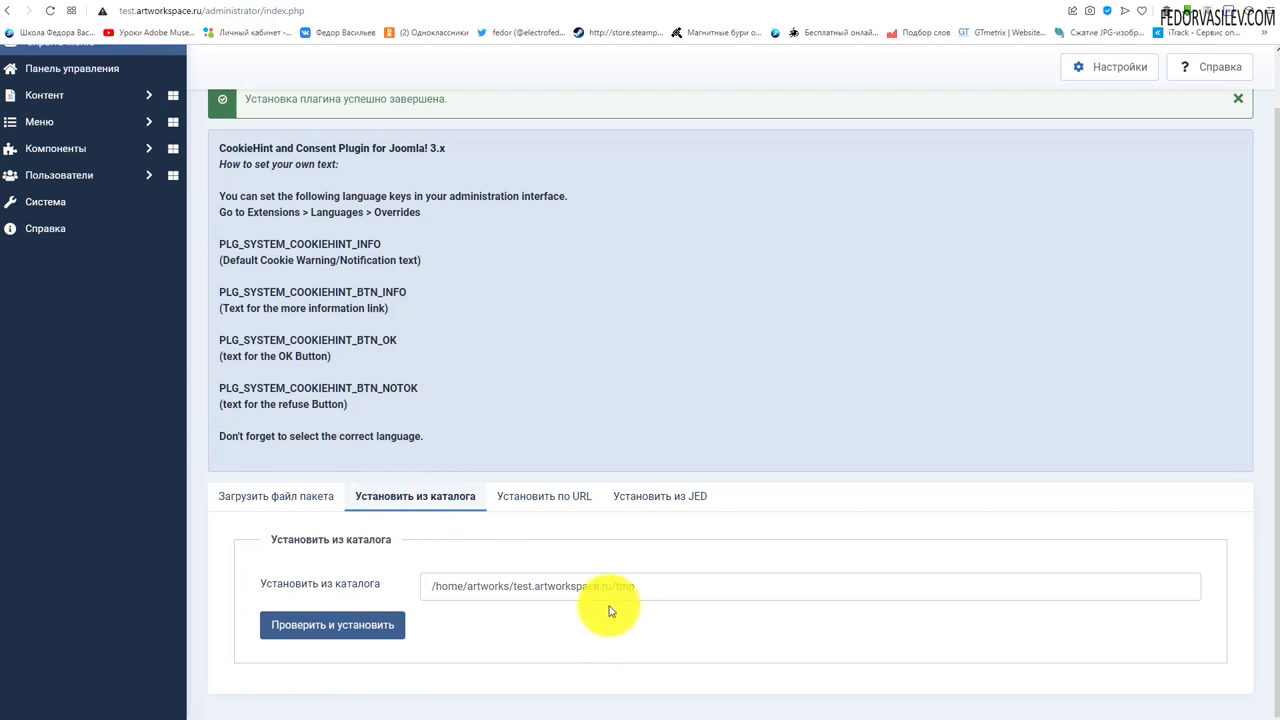
pyautogui.moveTo(655, 586); pyautogui.dragTo(371, 591)
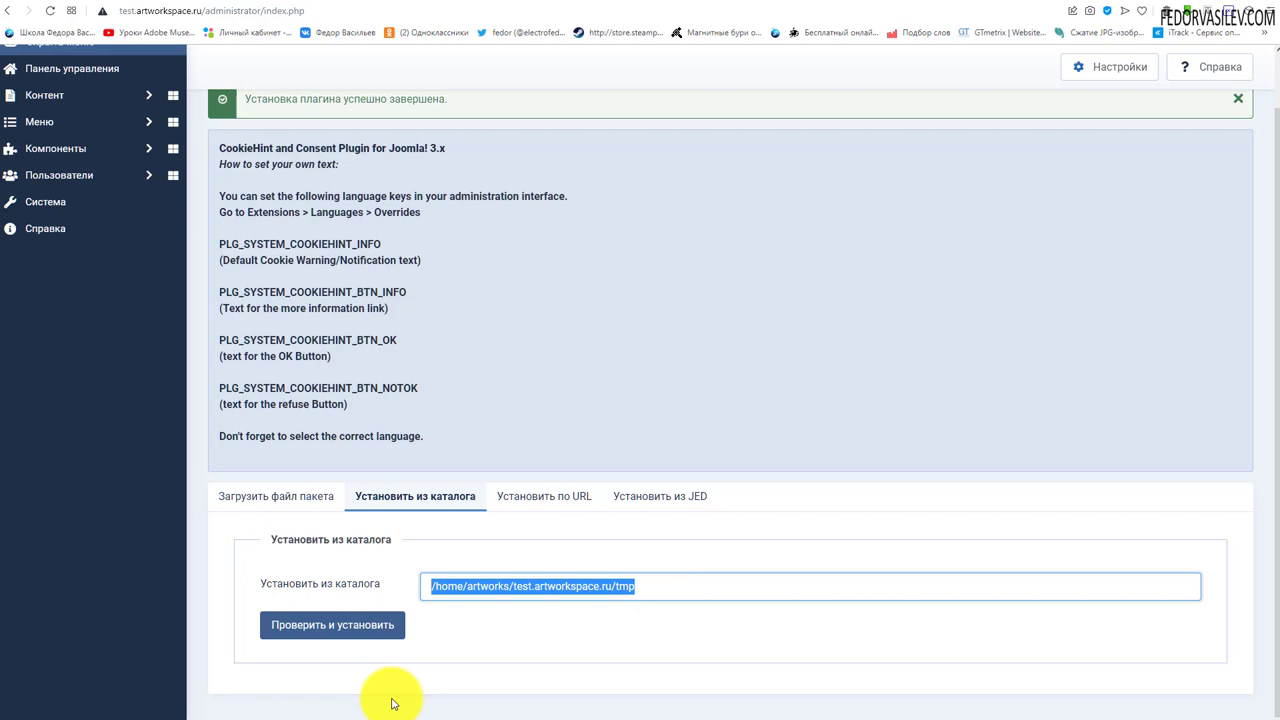
pyautogui.click(538, 588)
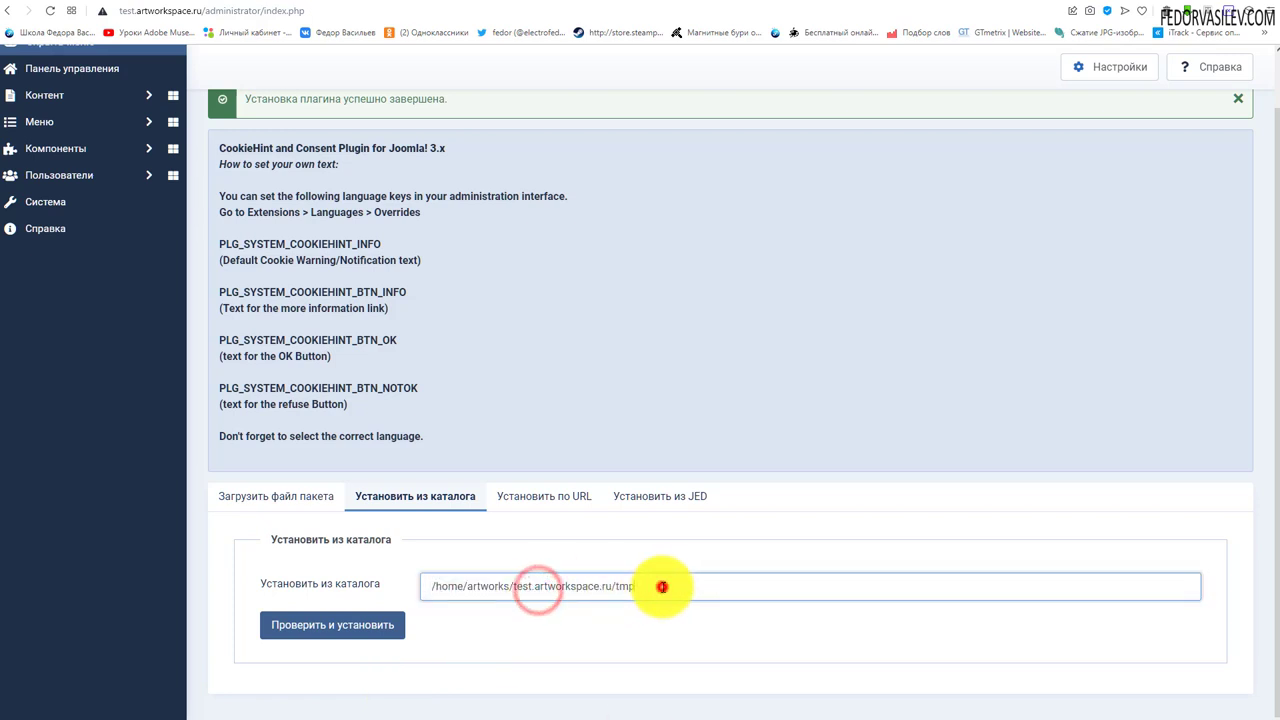
pyautogui.moveTo(662, 587); pyautogui.dragTo(409, 590)
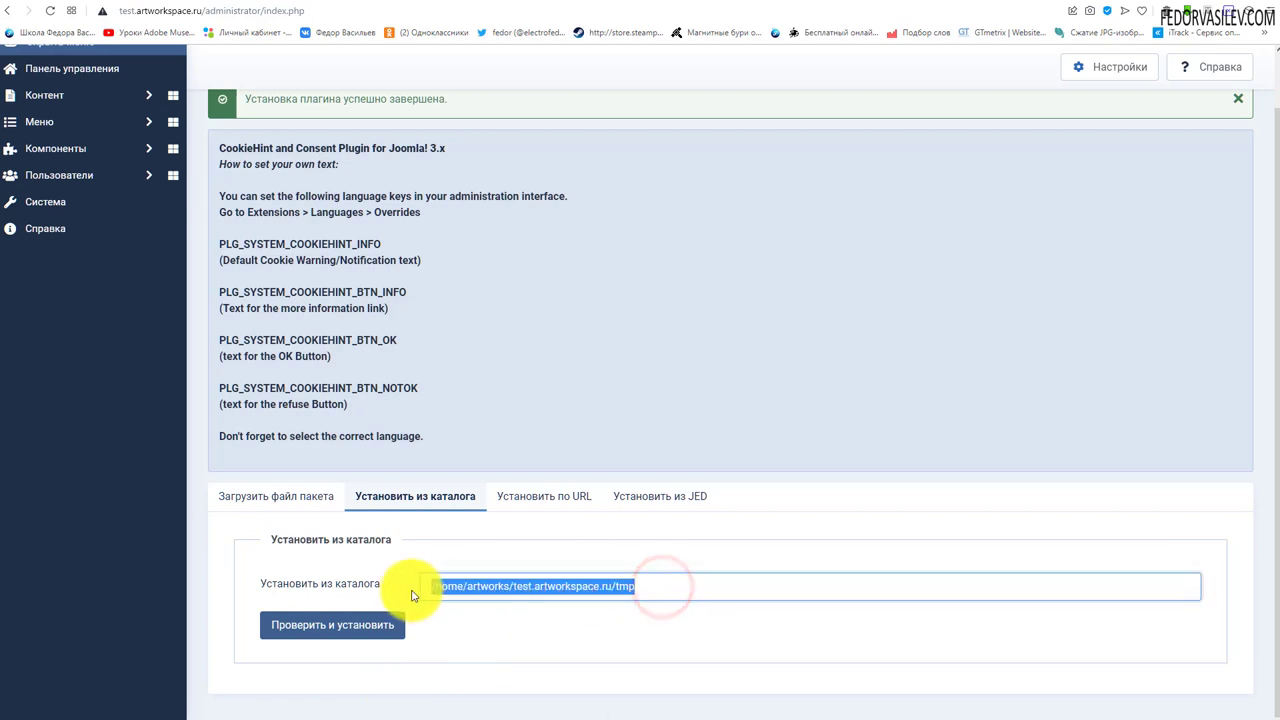
pyautogui.click(297, 505)
pyautogui.scroll(-2, 297, 505)
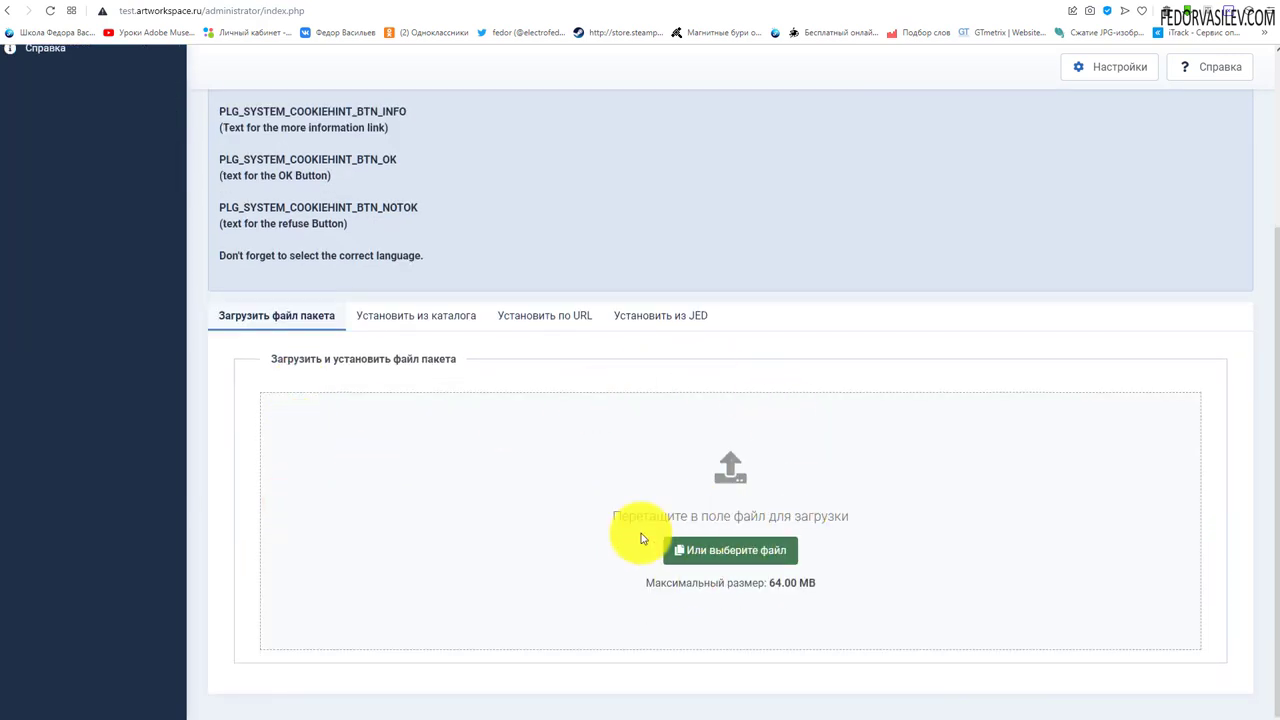
pyautogui.click(411, 318)
pyautogui.scroll(2, 505, 249)
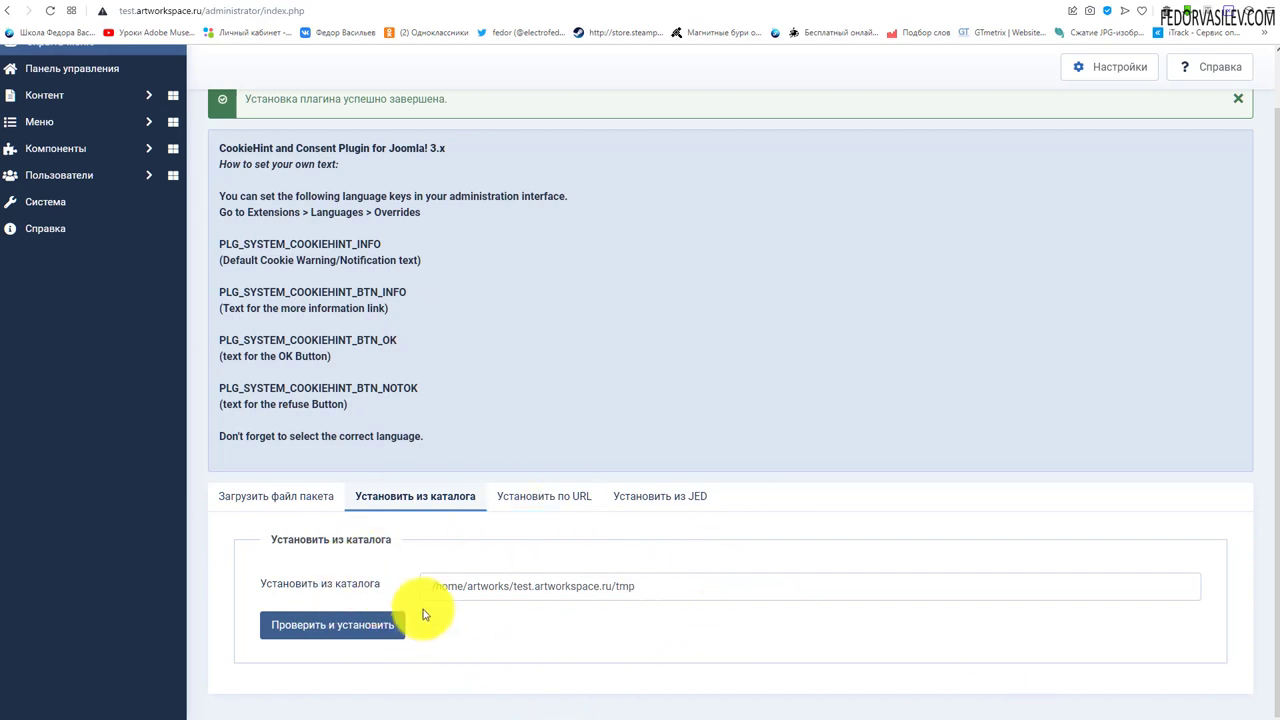
pyautogui.tripleClick(636, 587)
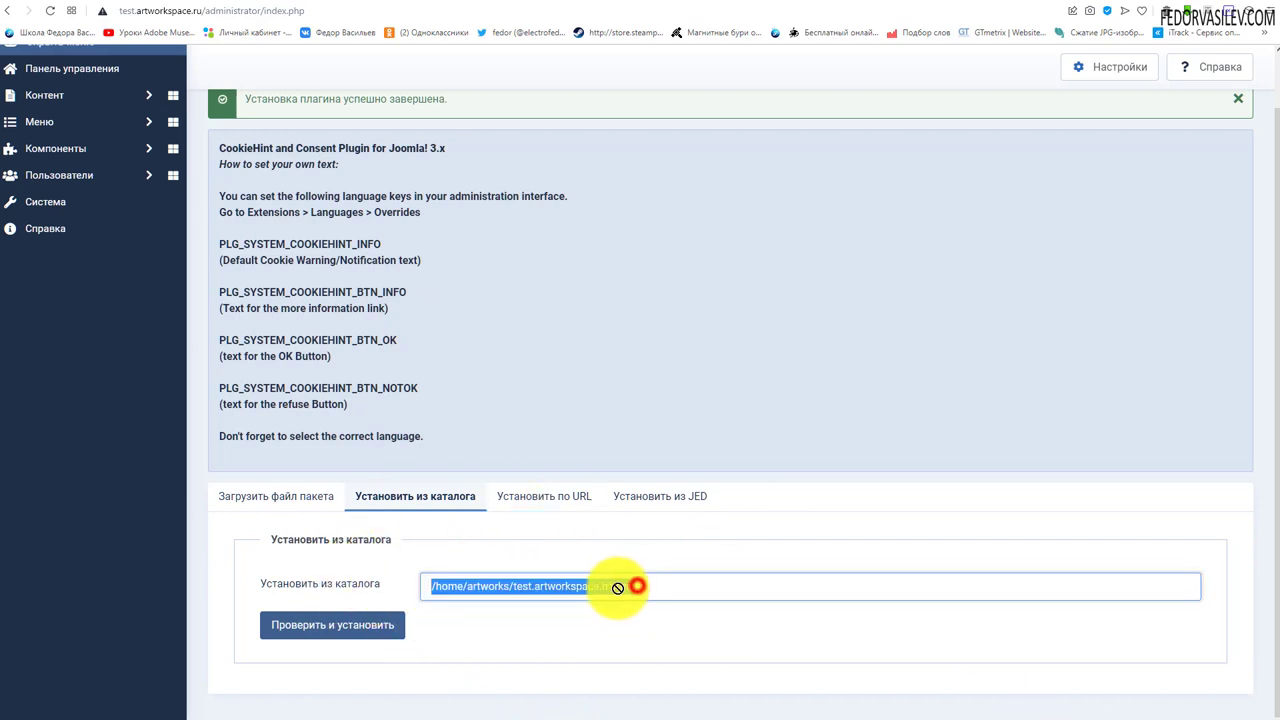
pyautogui.click(621, 589)
pyautogui.moveTo(643, 587); pyautogui.dragTo(611, 587)
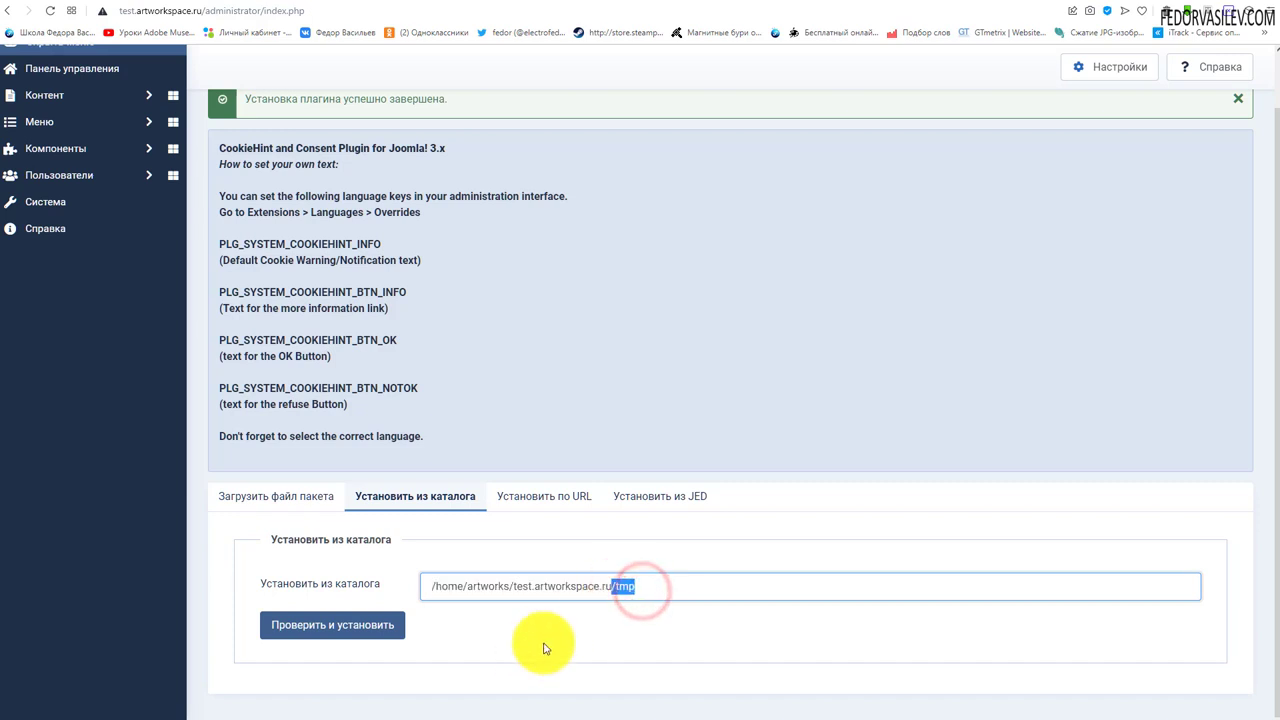
pyautogui.click(645, 590)
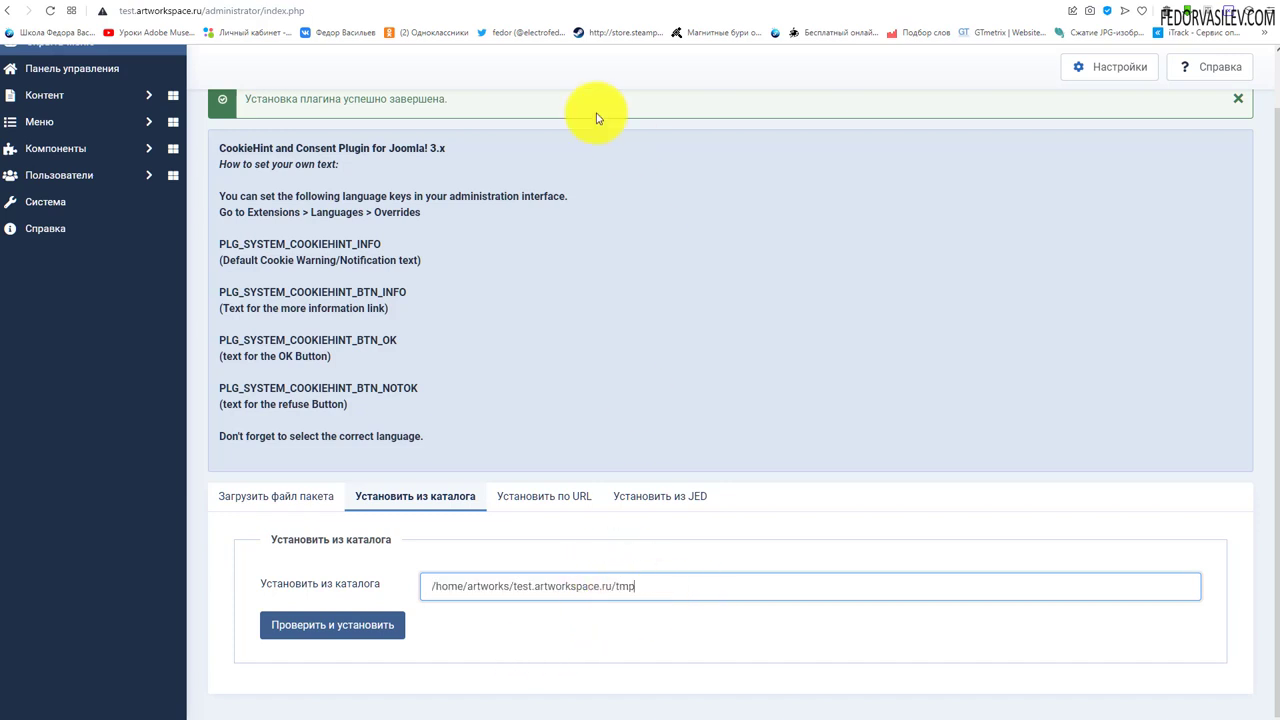
# - Switch to cPanel and open the tmp folder of test.artworkspace.ru in the file manager
pyautogui.click(640, 4)
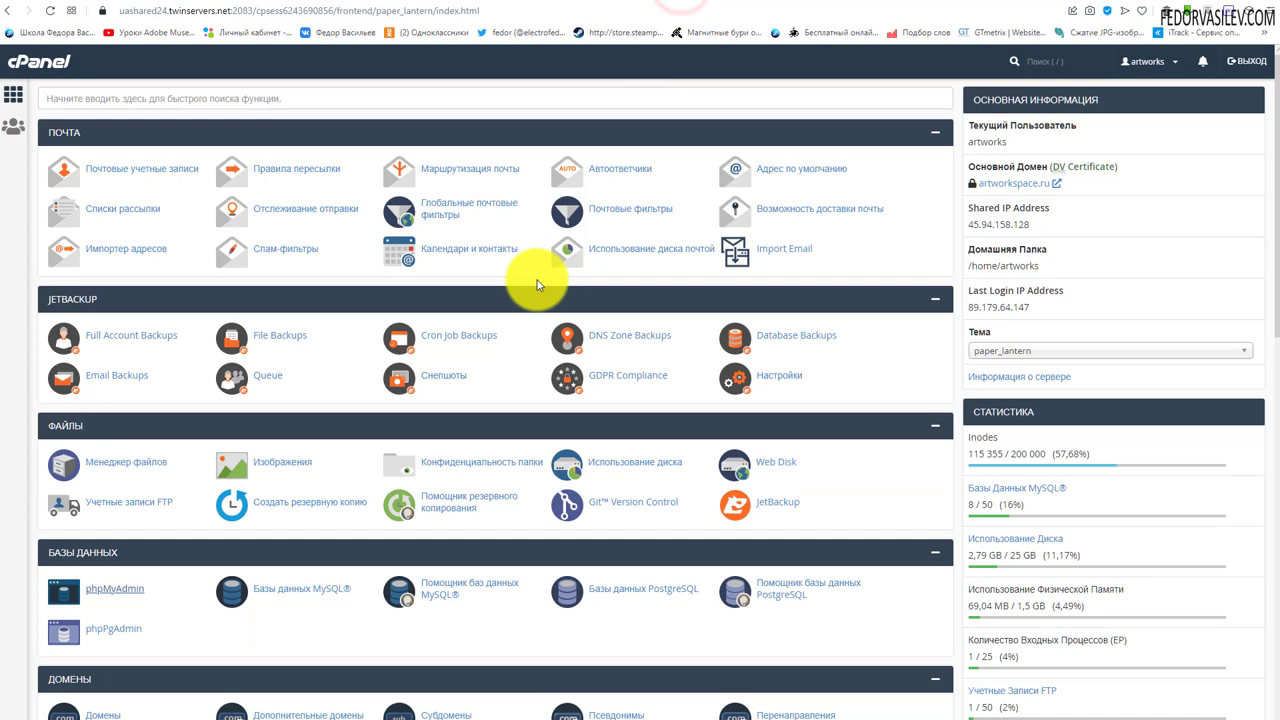
pyautogui.click(155, 464)
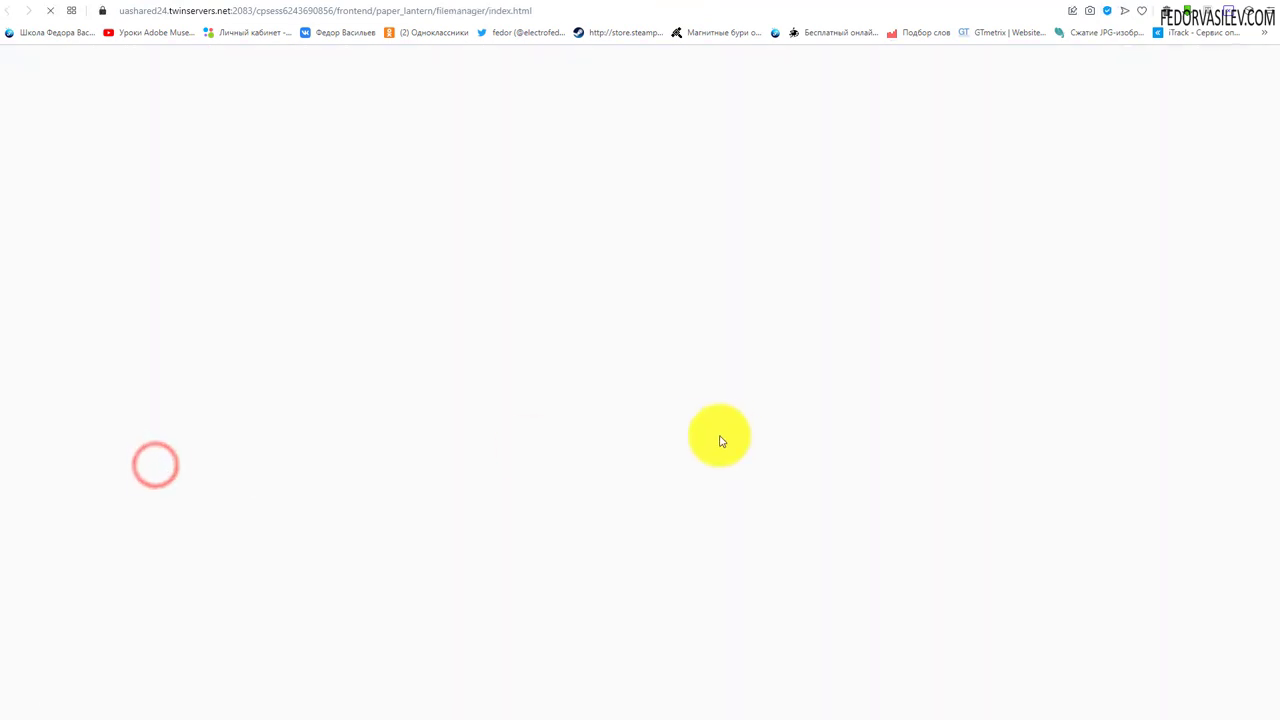
pyautogui.click(52, 533)
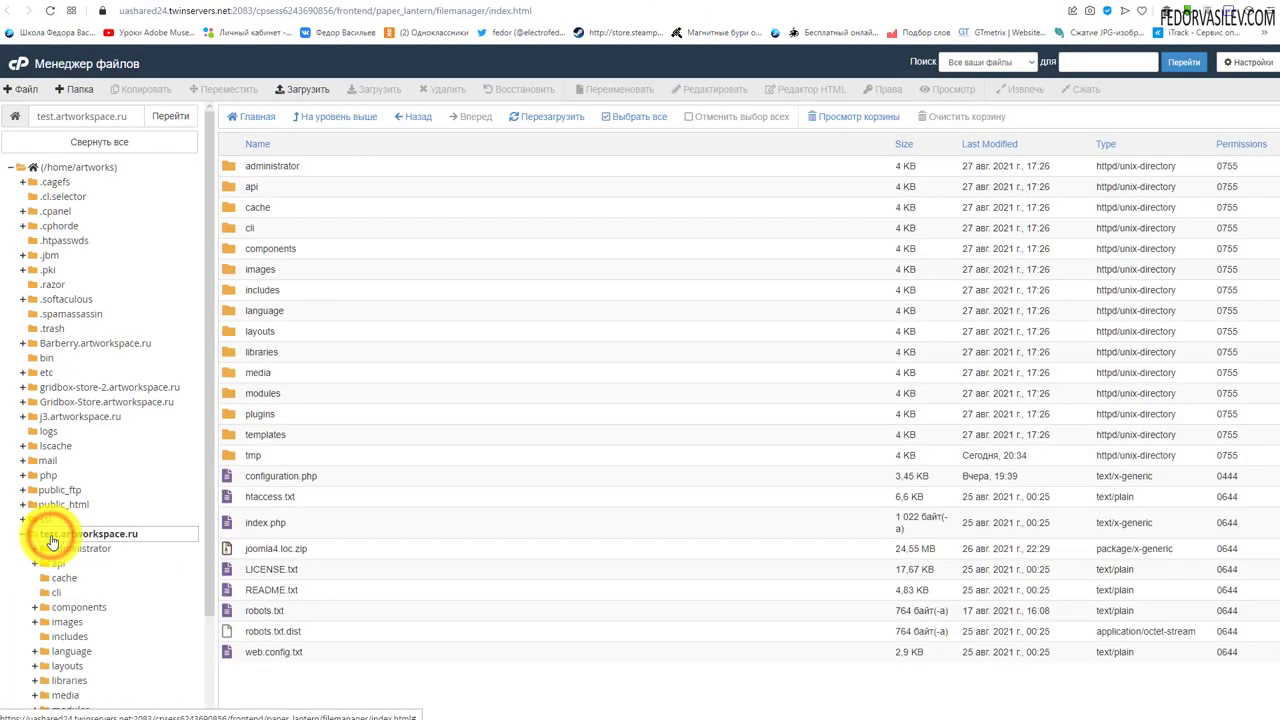
pyautogui.click(258, 456)
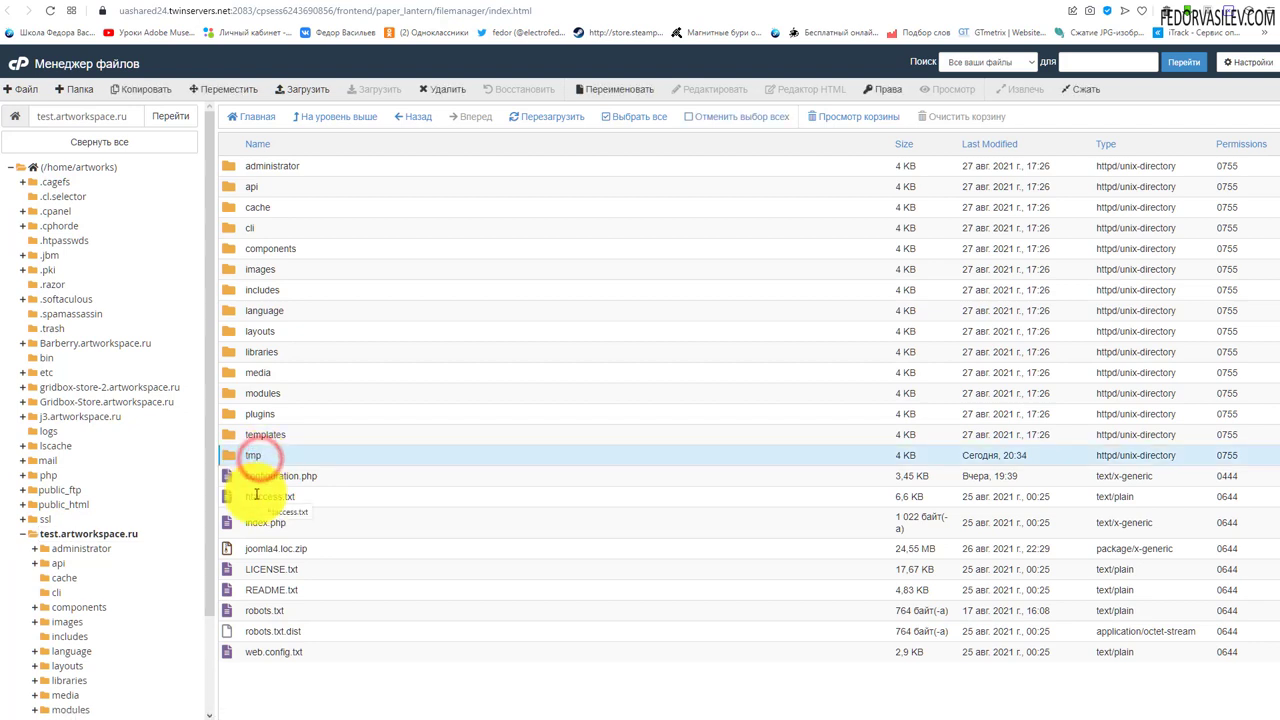
pyautogui.doubleClick(232, 455)
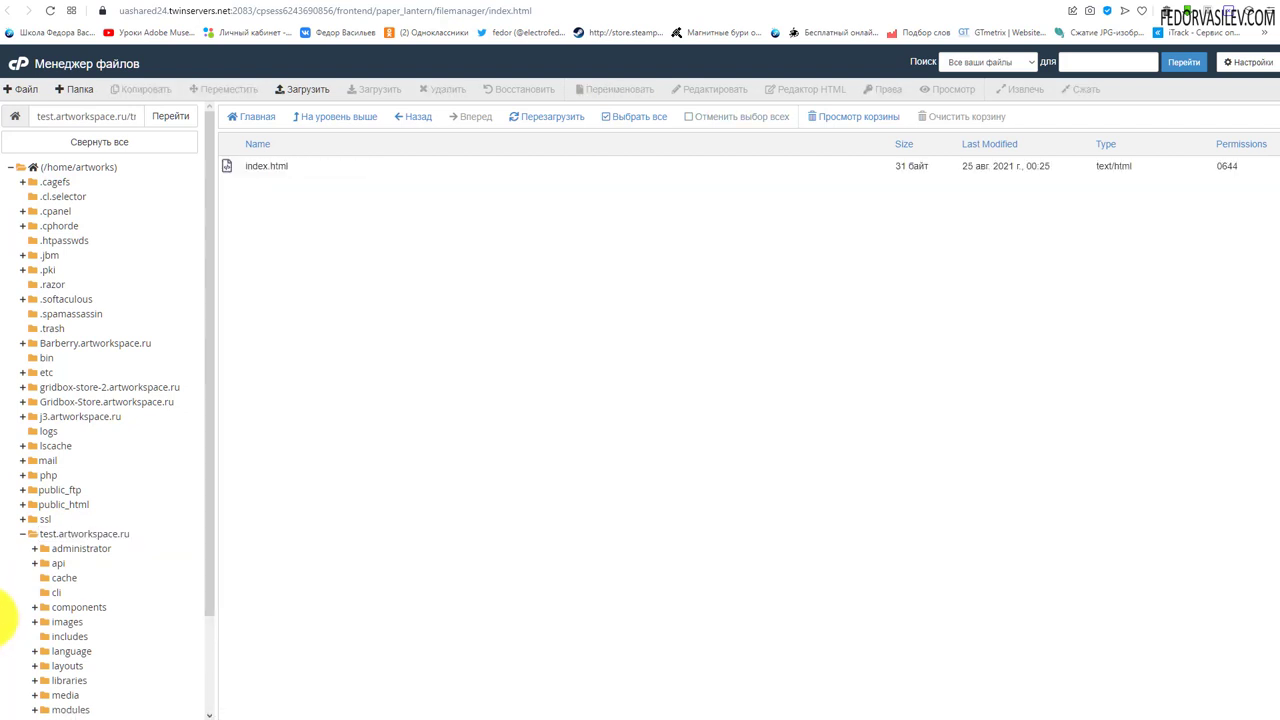
# - Upload cookiehint.zip from local folder 14 to the site's tmp folder and return to that folder's listing
pyautogui.click(3, 615)
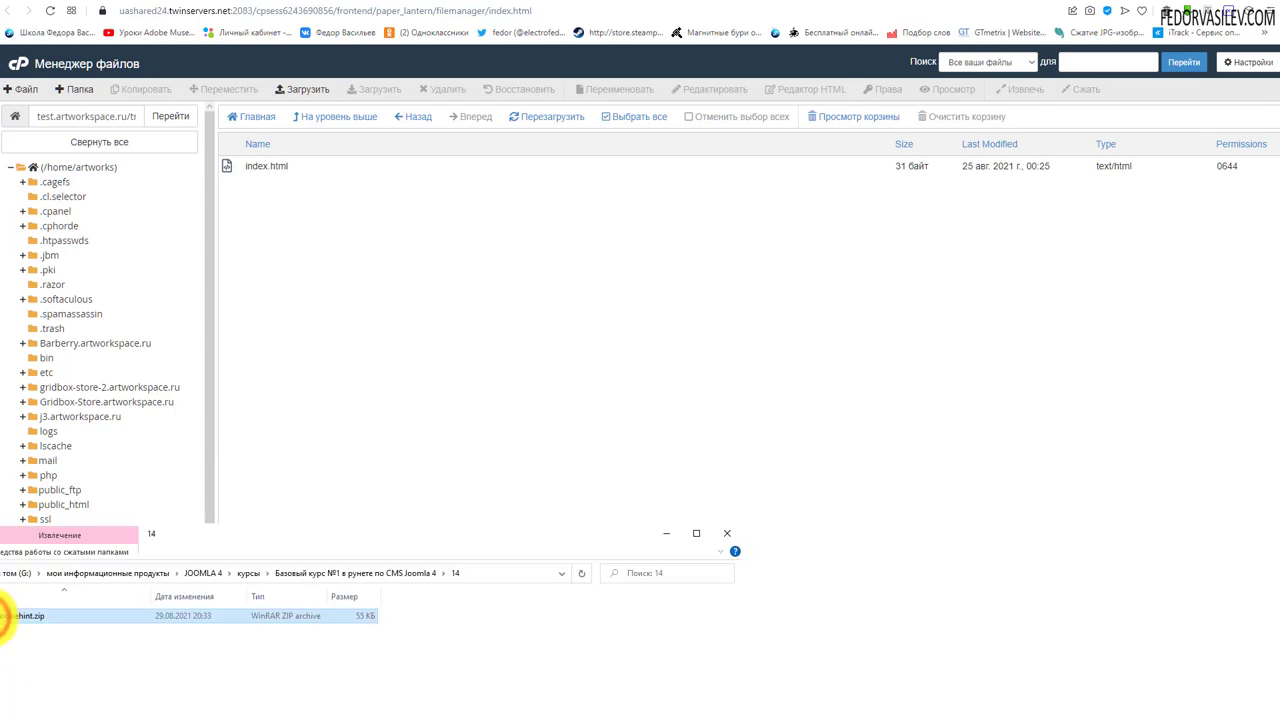
pyautogui.click(312, 92)
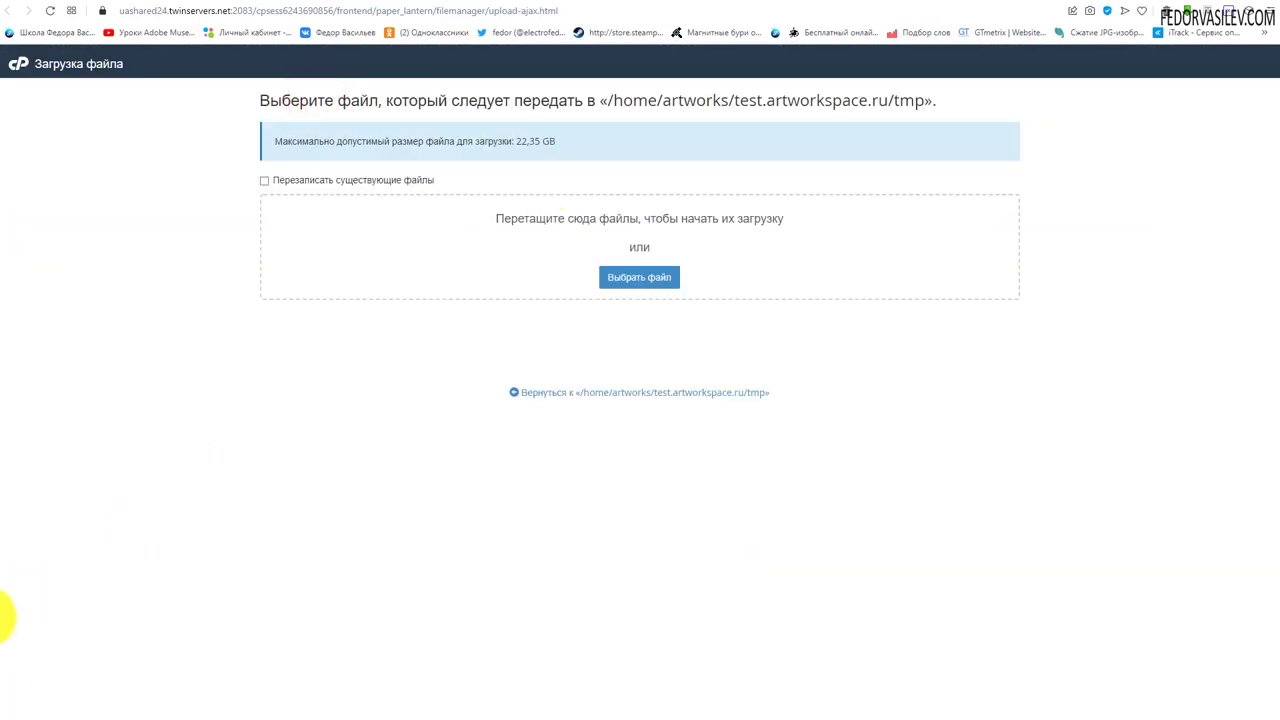
pyautogui.moveTo(3, 615); pyautogui.dragTo(422, 267)
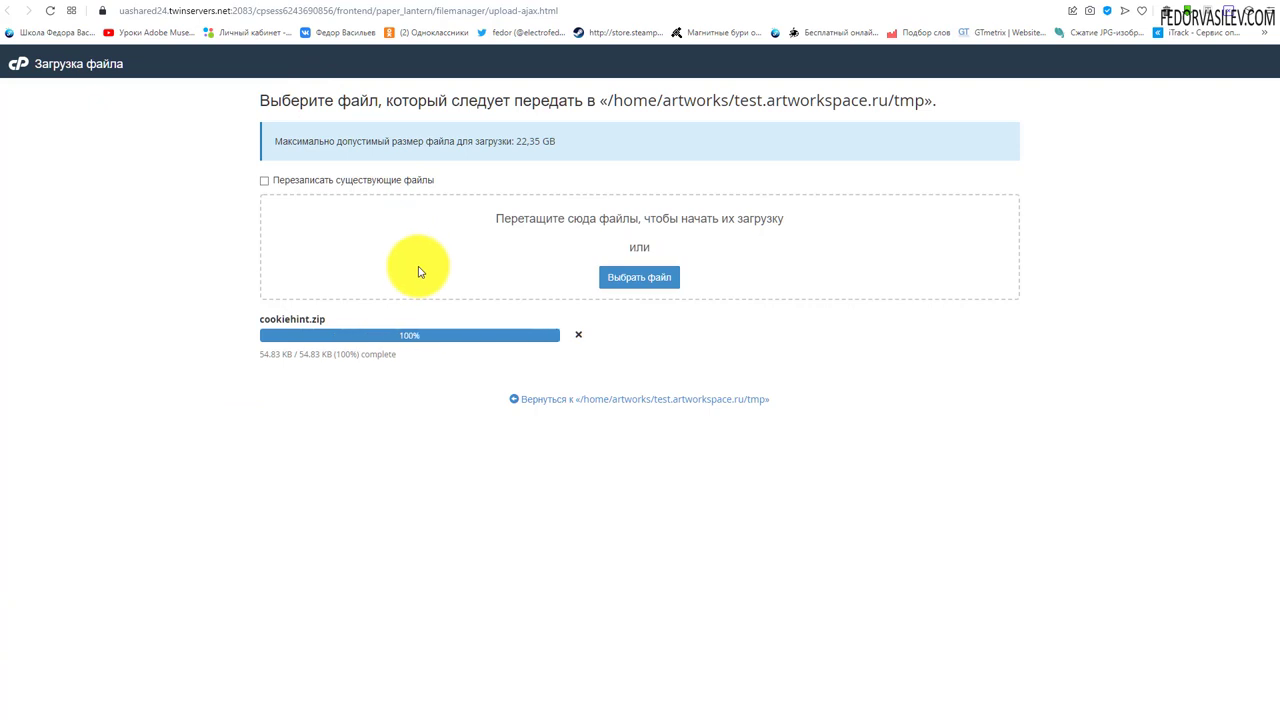
pyautogui.hotkey('ctrl', 'w')
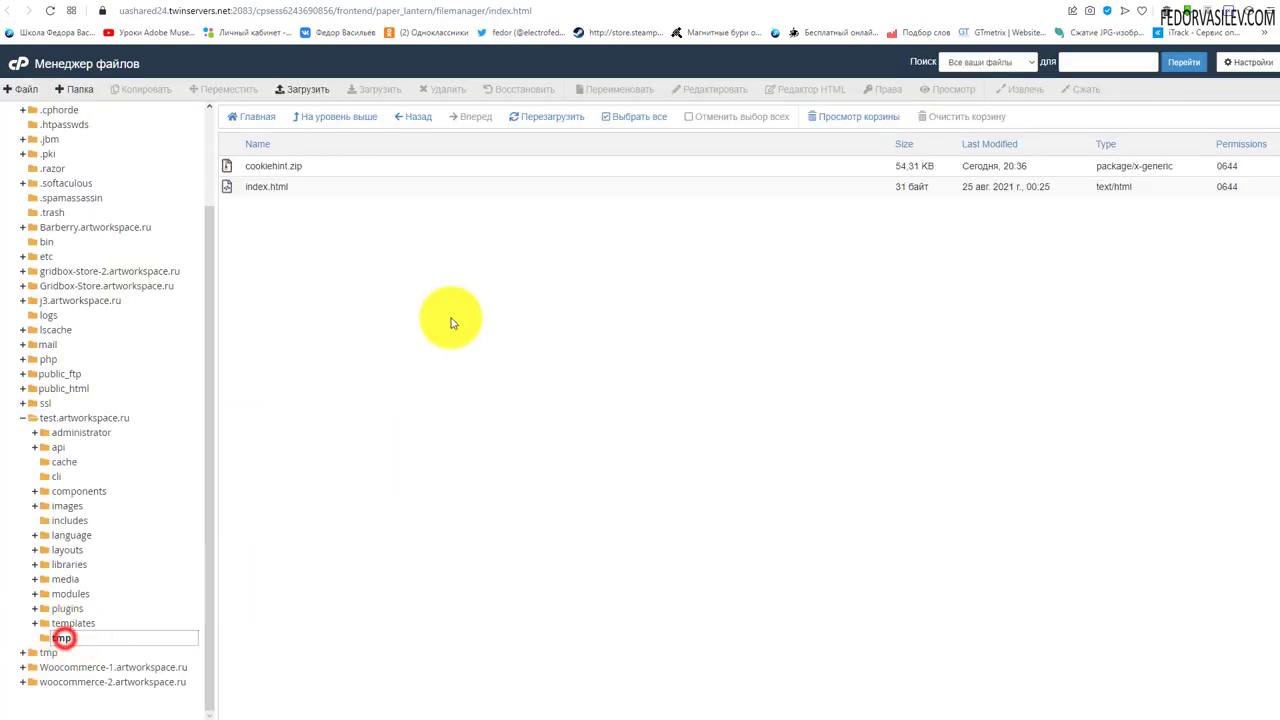
# - Extract cookiehint.zip into /test.artworkspace.ru/tmp and dismiss the extraction results
pyautogui.click(273, 166)
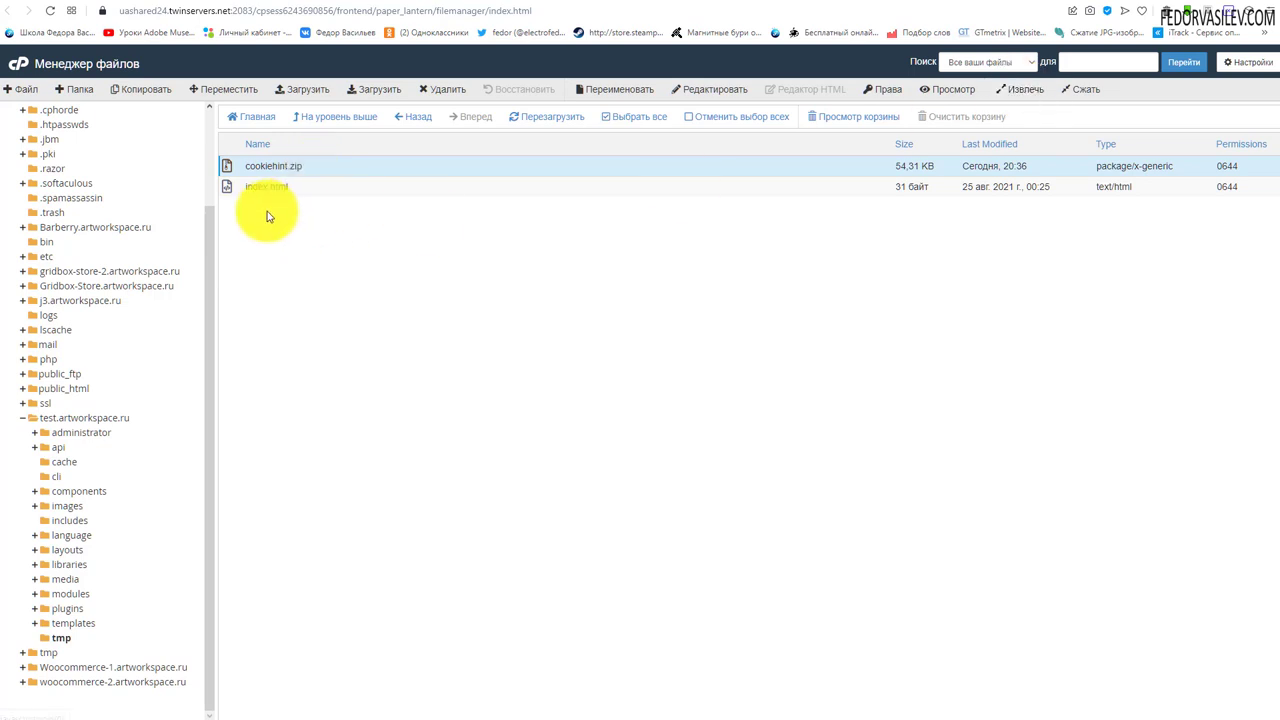
pyautogui.click(1024, 91)
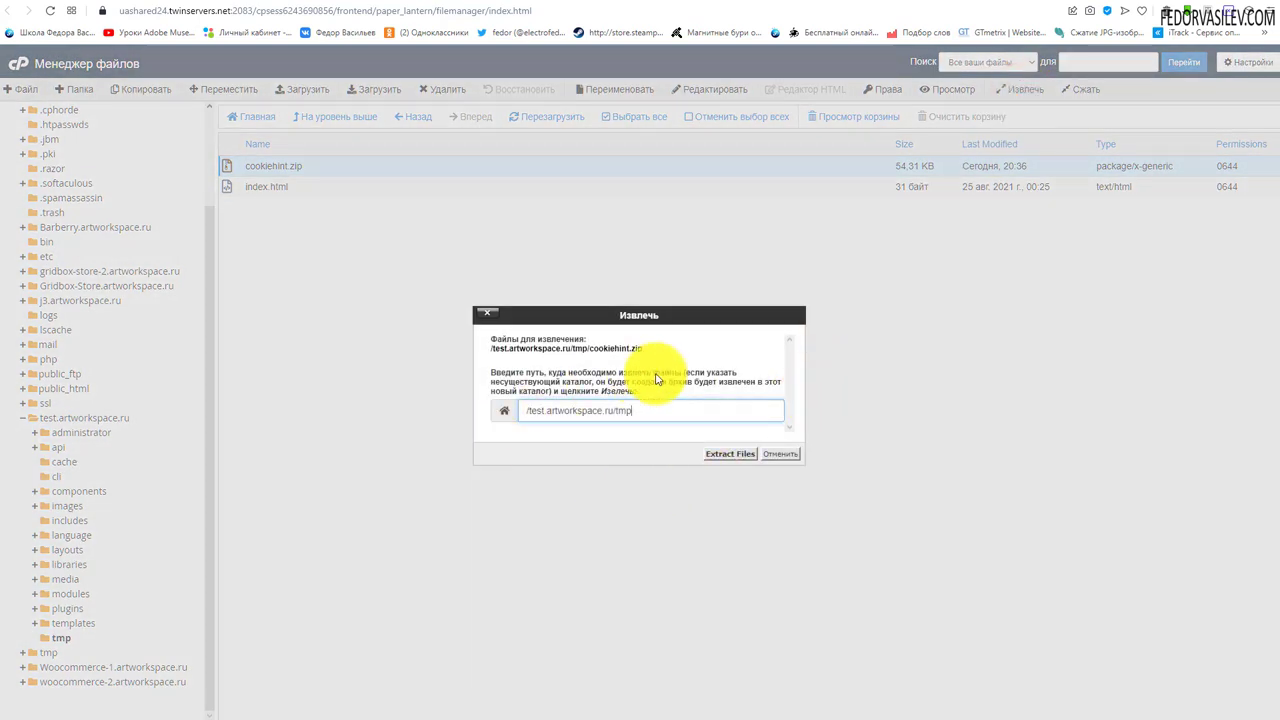
pyautogui.moveTo(646, 409); pyautogui.dragTo(503, 420)
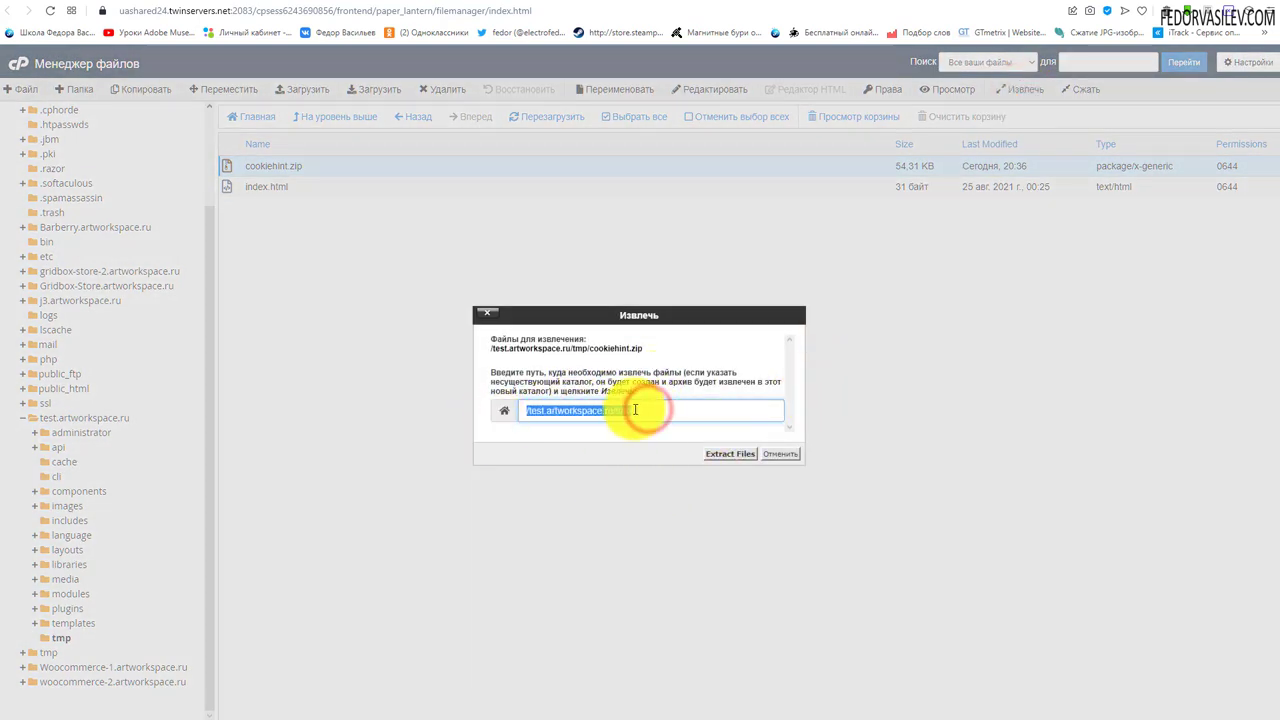
pyautogui.click(731, 456)
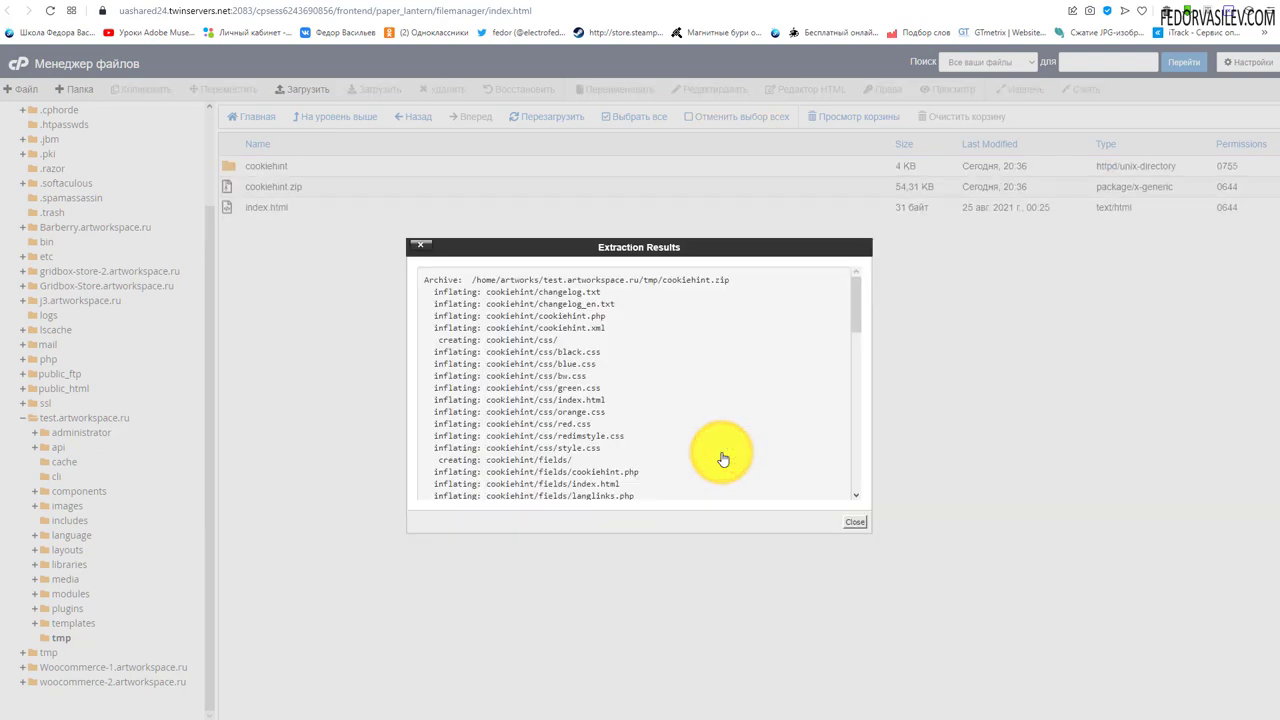
pyautogui.click(855, 522)
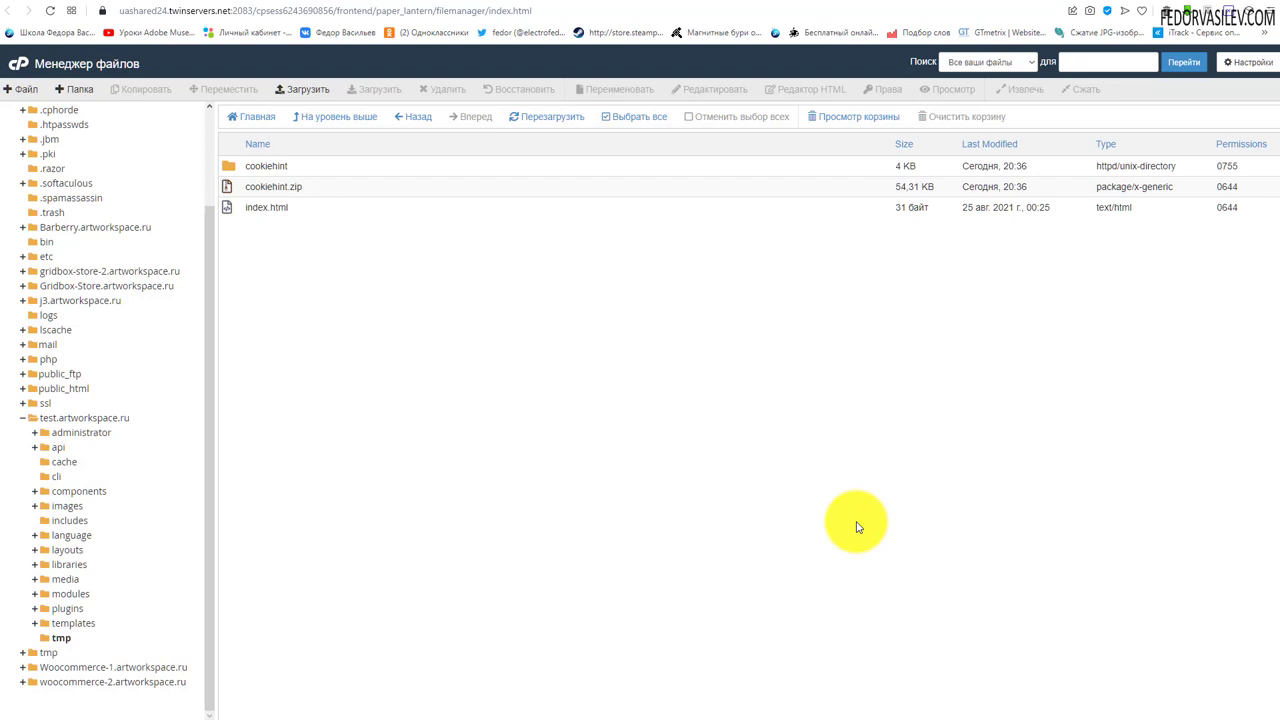
# - Inspect the contents of the extracted cookiehint folder and return to the tmp folder
pyautogui.click(258, 166)
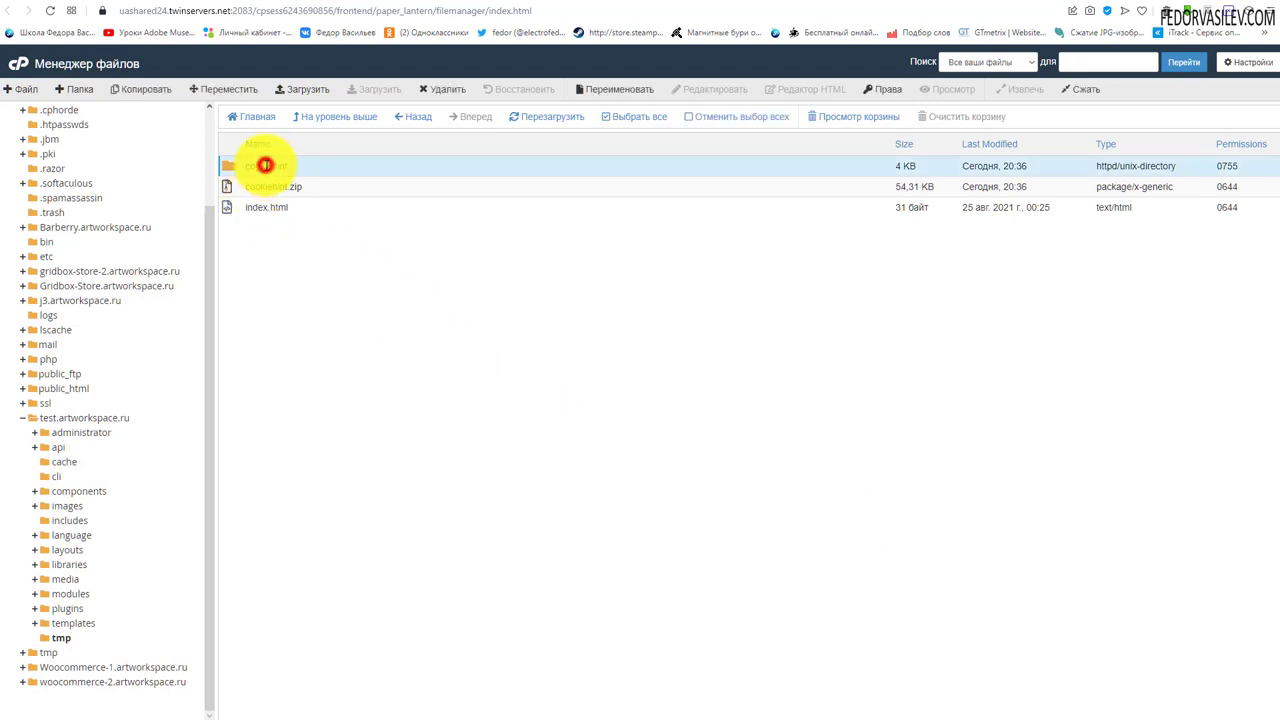
pyautogui.doubleClick(226, 168)
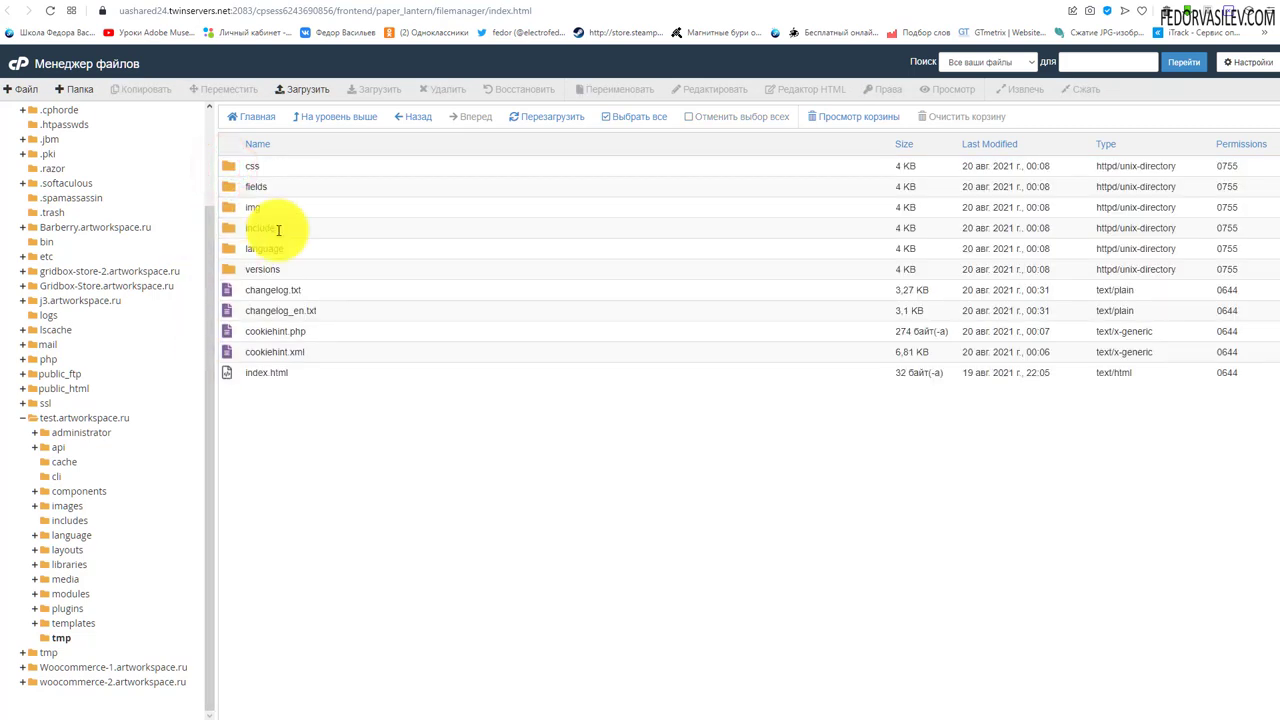
pyautogui.click(316, 116)
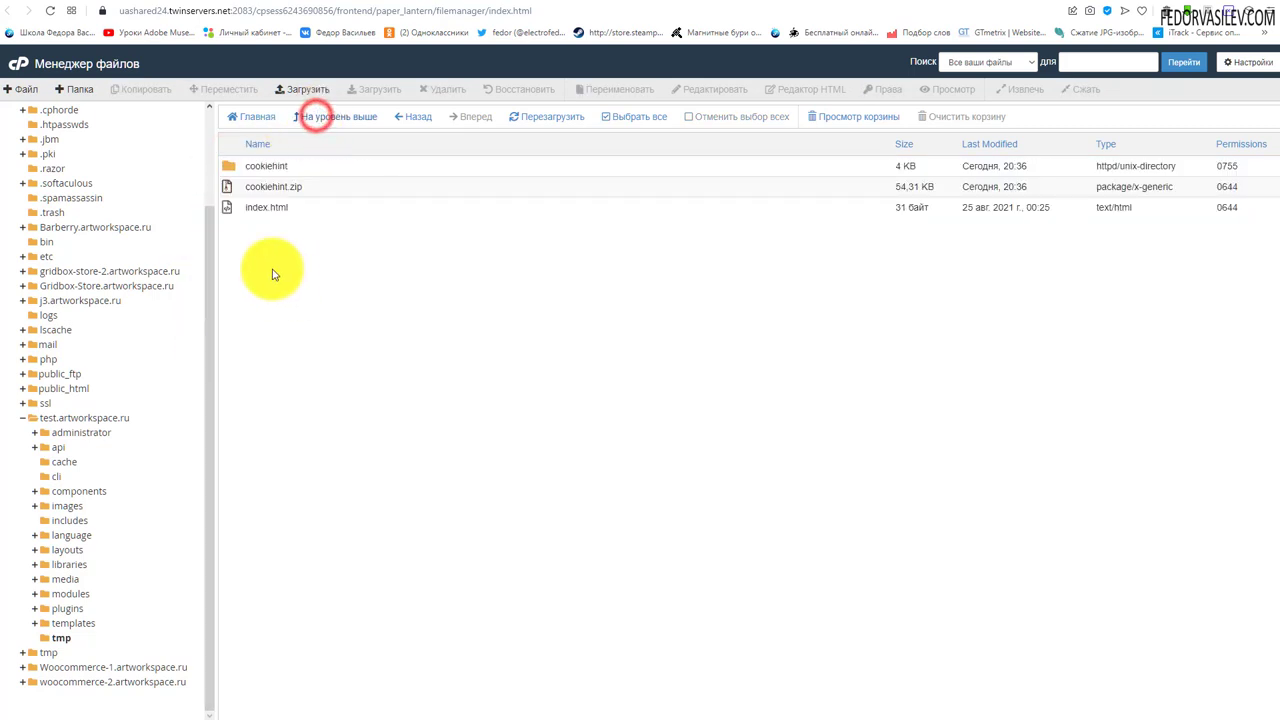
# - Copy the extracted cookiehint folder's name without renaming it, and minimize the File Explorer window
pyautogui.click(273, 167)
pyautogui.click(275, 166)
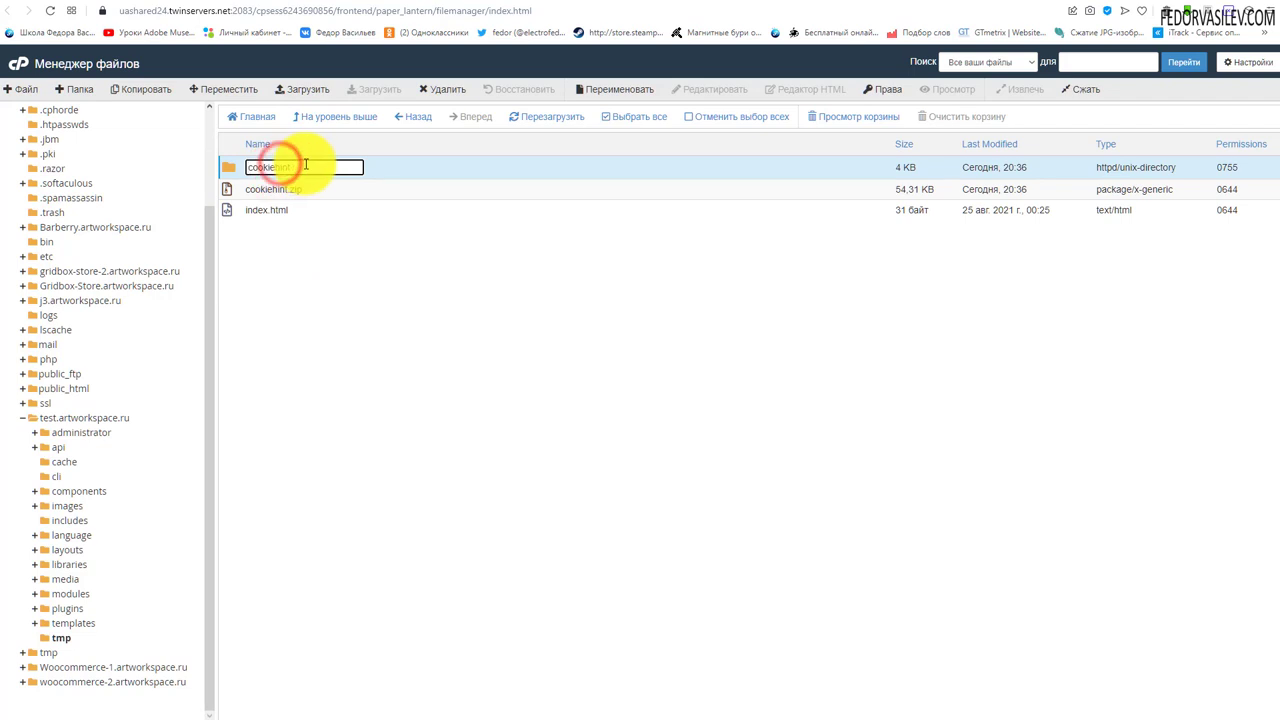
pyautogui.doubleClick(305, 167)
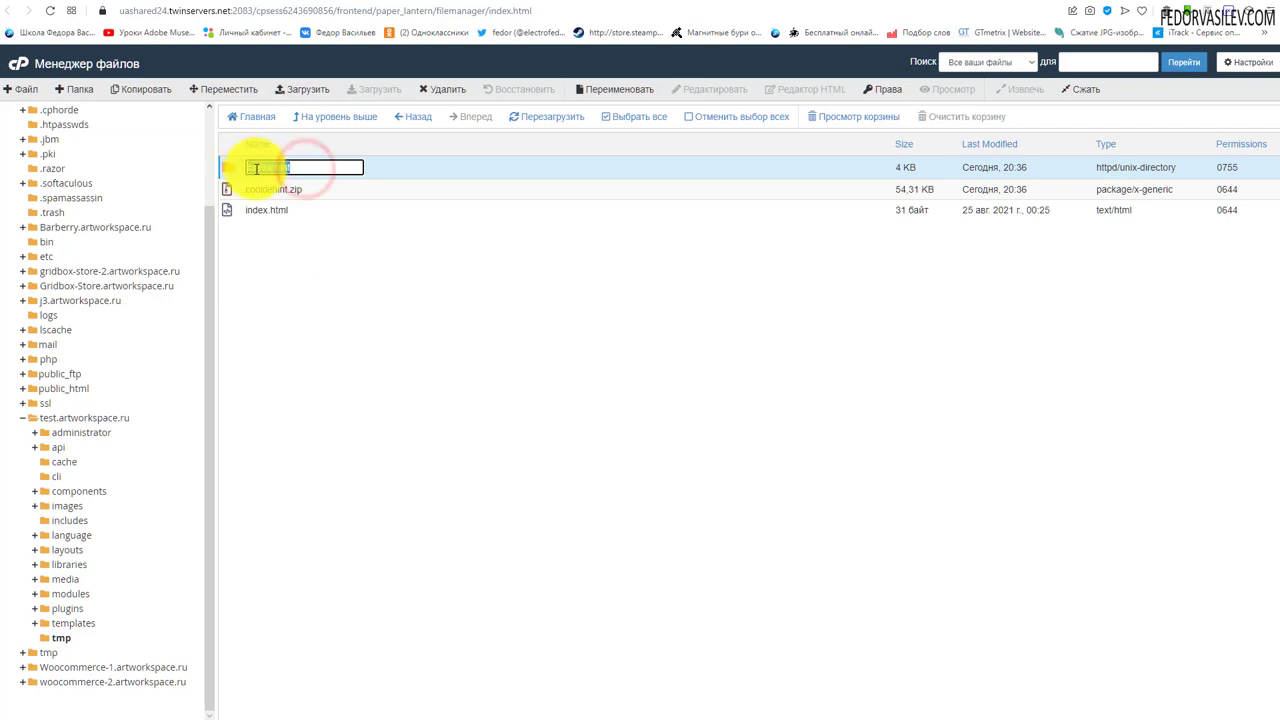
pyautogui.rightClick(257, 168)
pyautogui.click(282, 204)
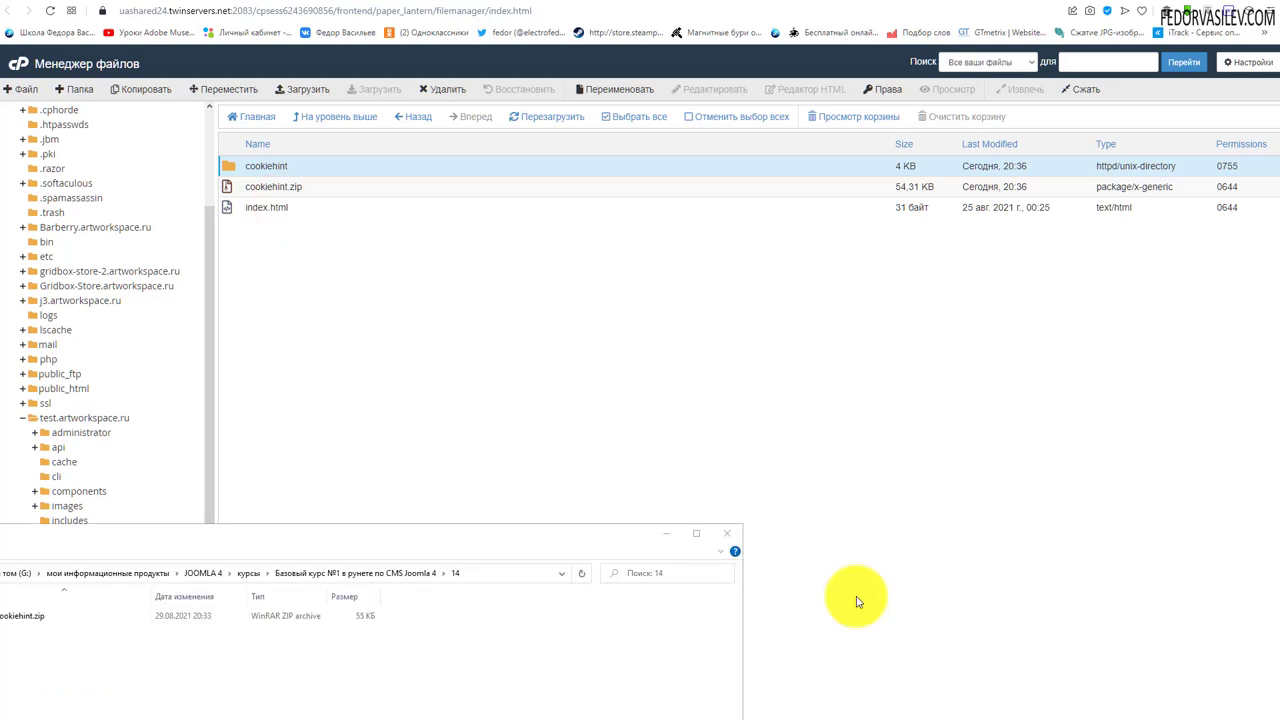
pyautogui.click(664, 540)
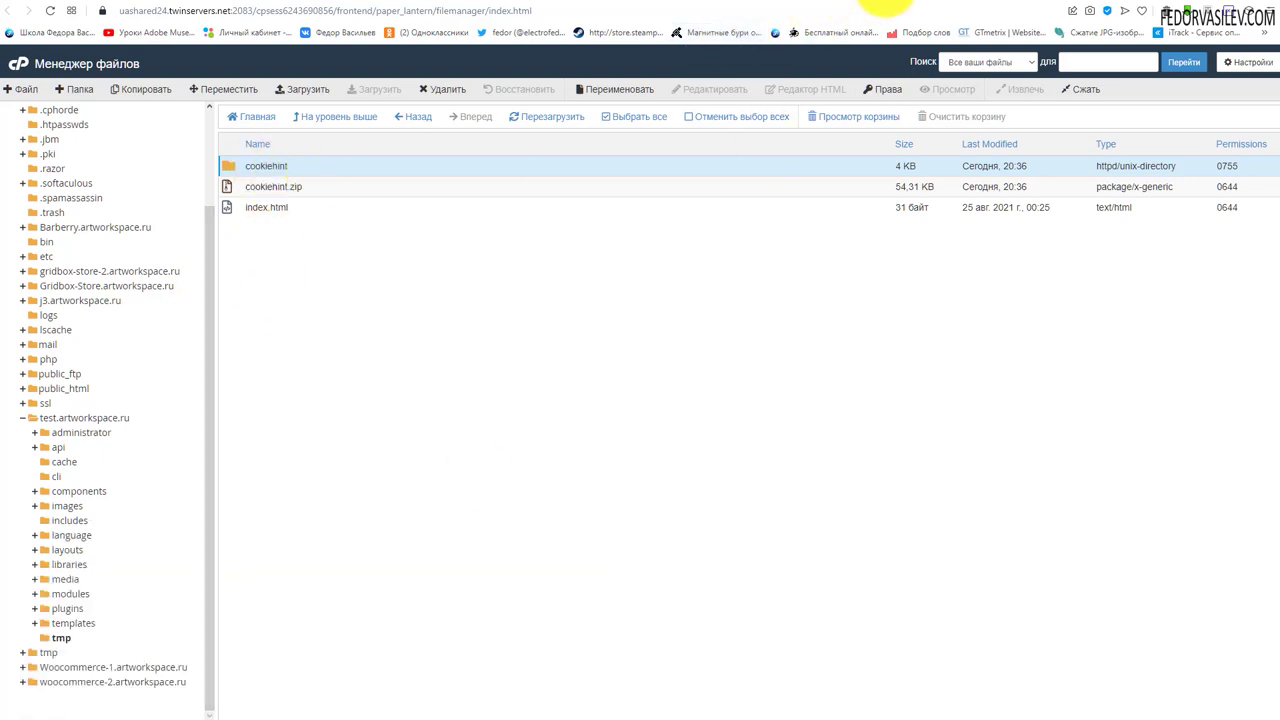
# - Switch back to Joomla, reload the extension installation page and show the form for installing from a directory
pyautogui.click(886, 2)
pyautogui.click(52, 11)
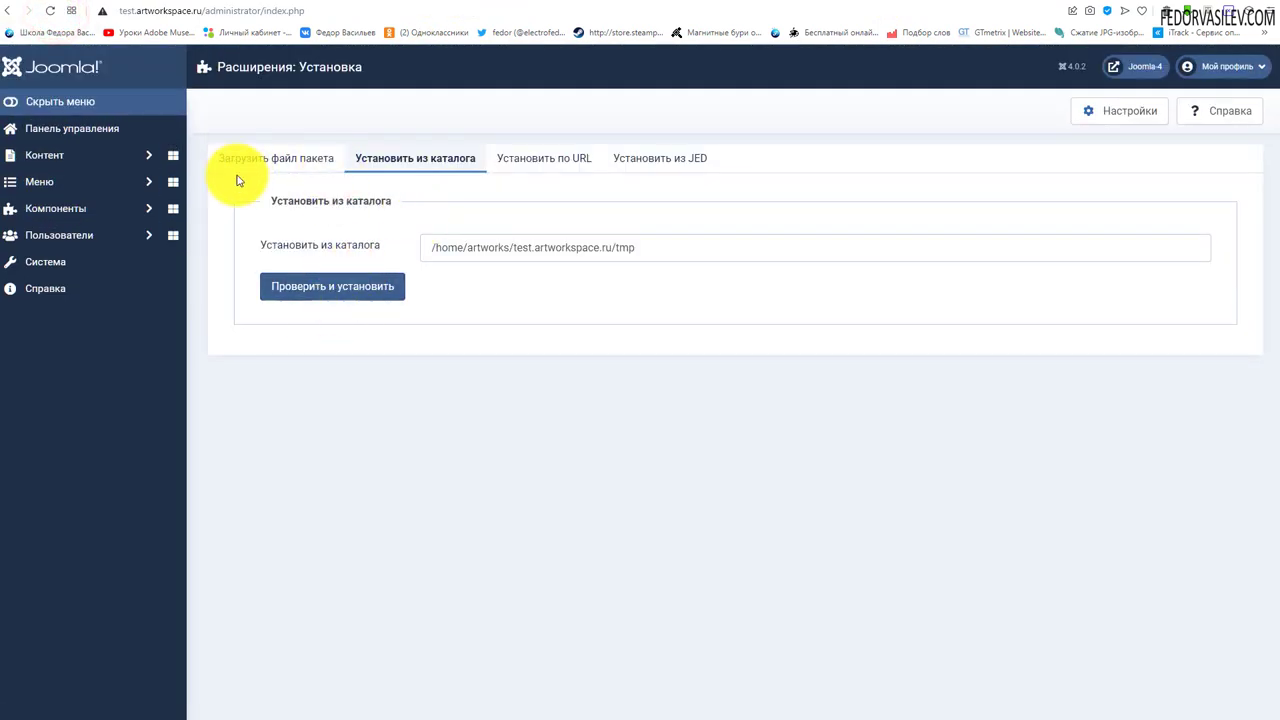
pyautogui.click(243, 159)
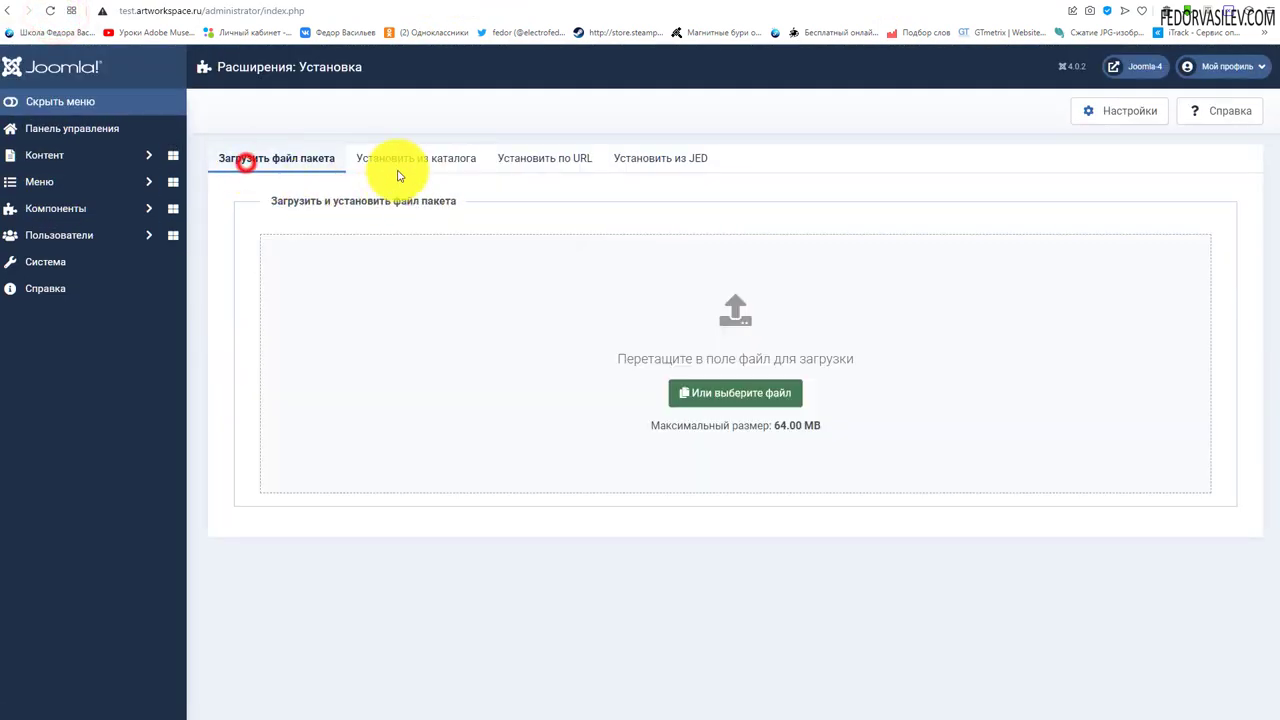
pyautogui.click(397, 159)
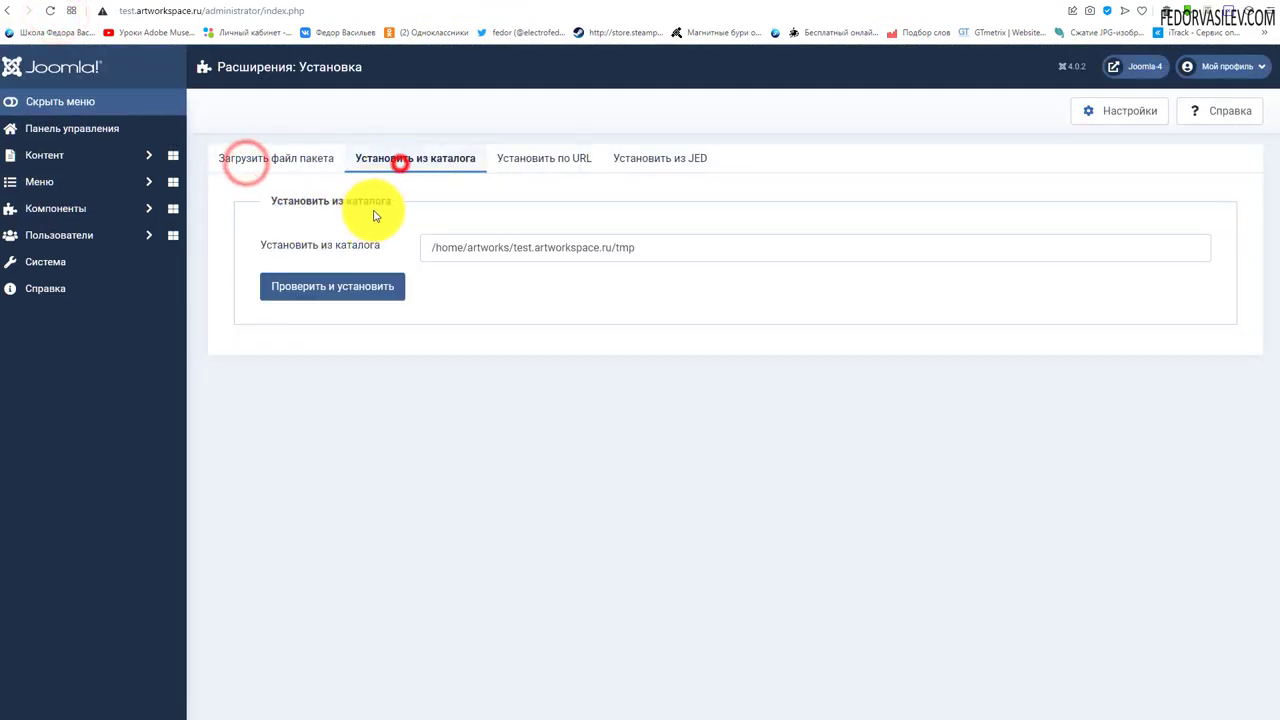
# - Append /cookiehint to the installation directory path so it reads /home/artworks/test.artworkspace.ru/tmp/cookiehint
pyautogui.click(666, 245)
pyautogui.moveTo(667, 245); pyautogui.dragTo(386, 248)
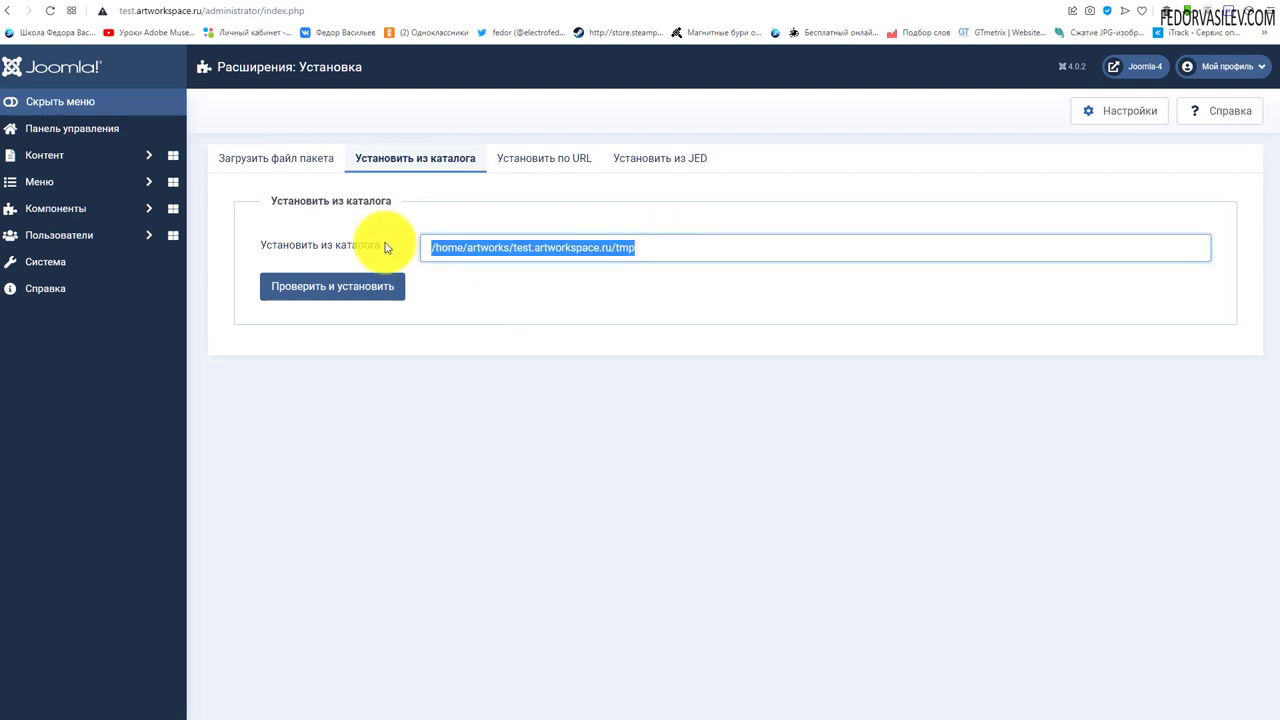
pyautogui.click(629, 250)
pyautogui.click(651, 241)
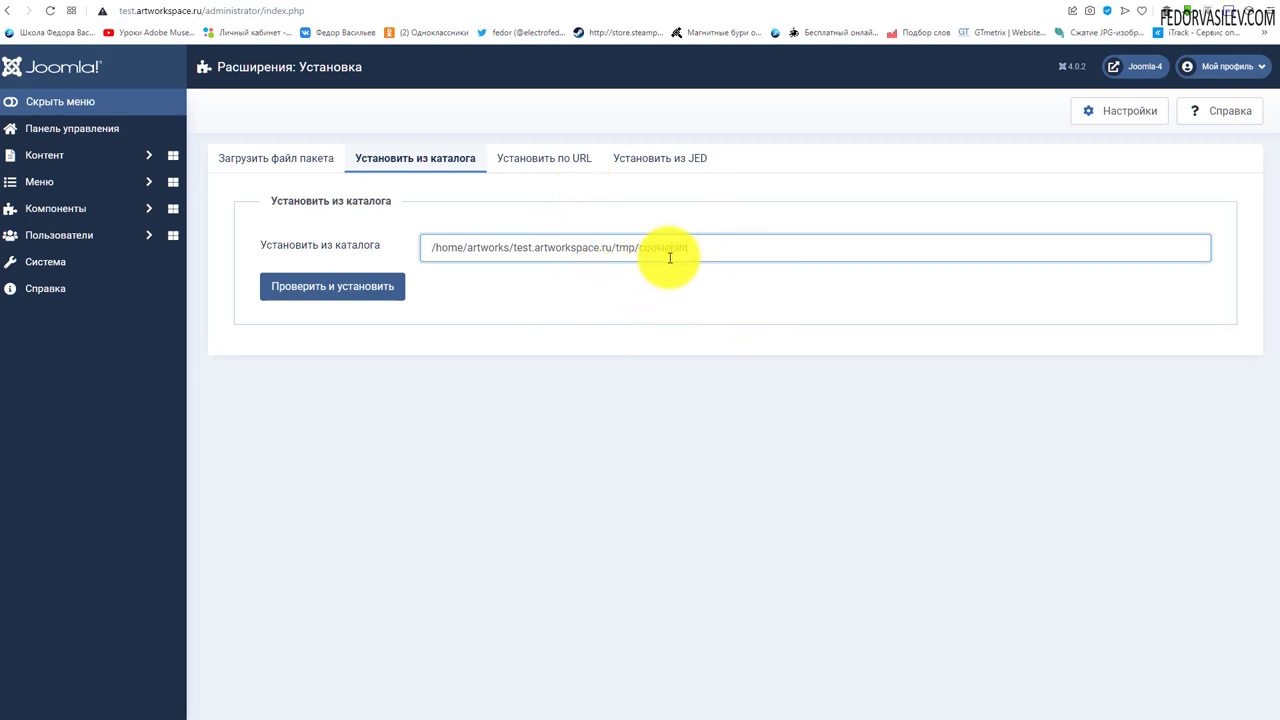
# - Check and install the CookieHint plugin from the entered cookiehint directory path
pyautogui.moveTo(697, 249); pyautogui.dragTo(300, 570)
pyautogui.click(446, 304)
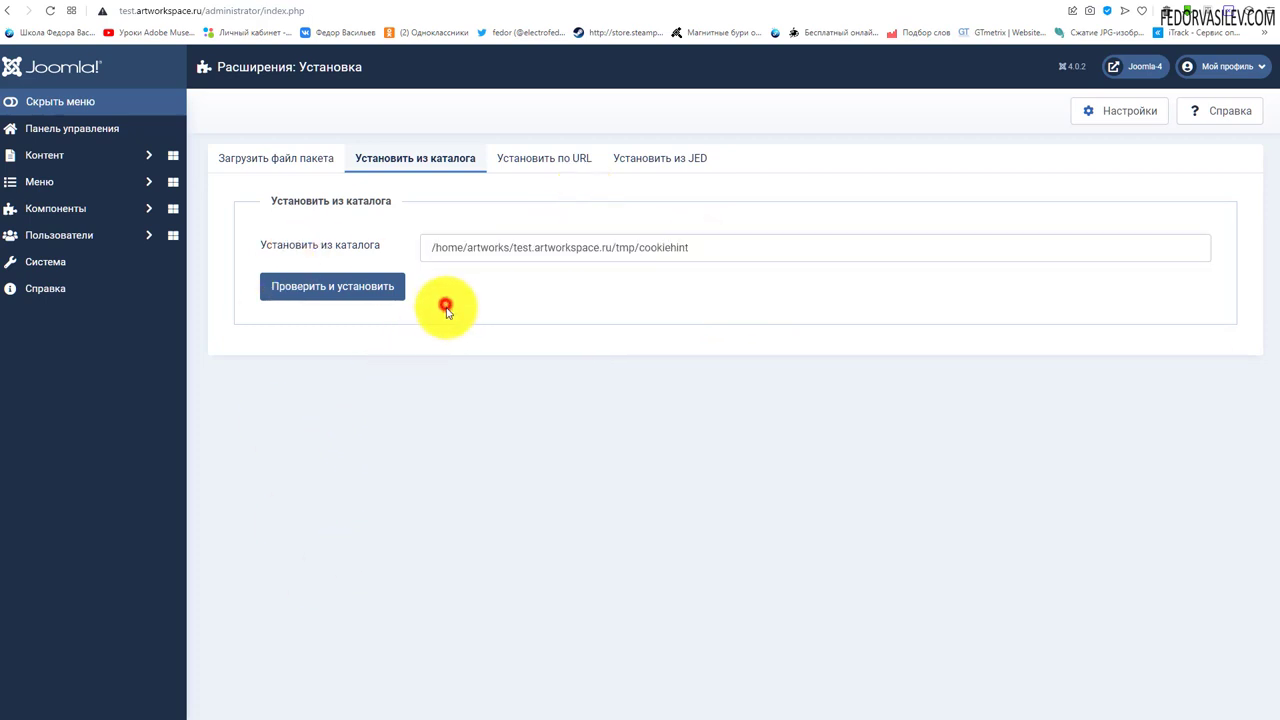
pyautogui.click(337, 286)
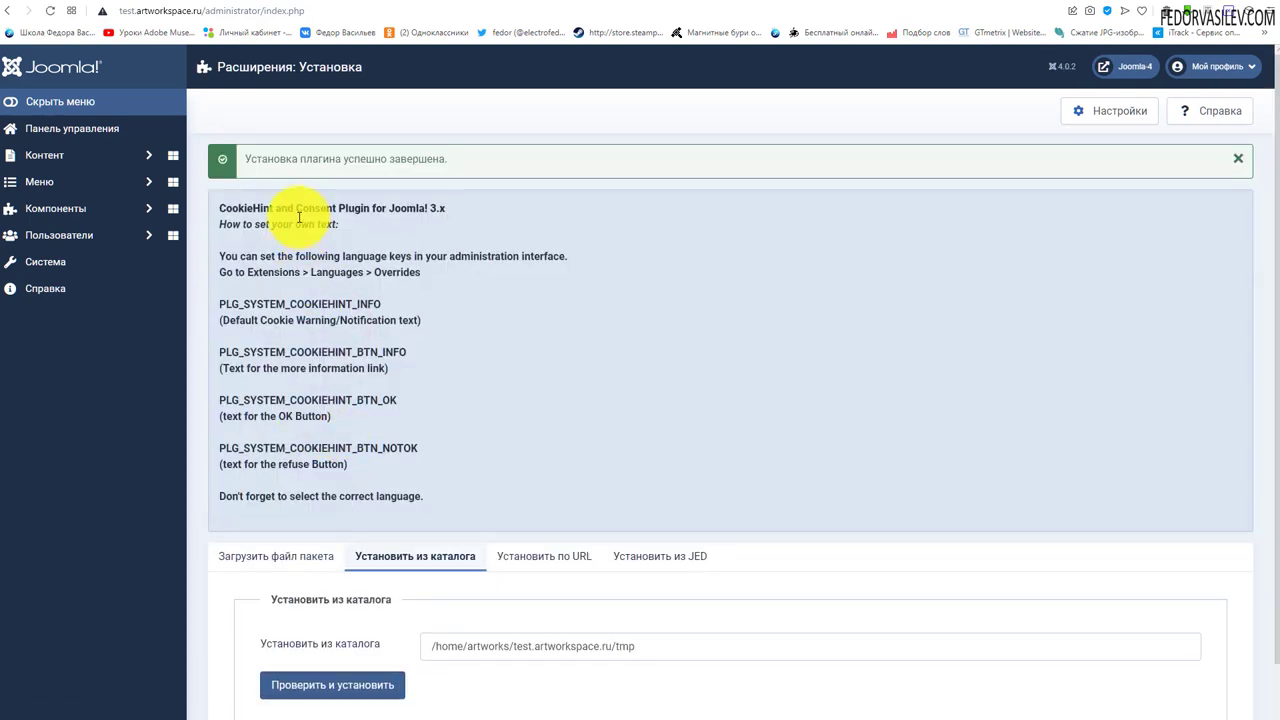
pyautogui.moveTo(282, 161); pyautogui.dragTo(439, 160)
# - View the package file upload form and return to the form for installing from a directory
pyautogui.scroll(-1, 616, 253)
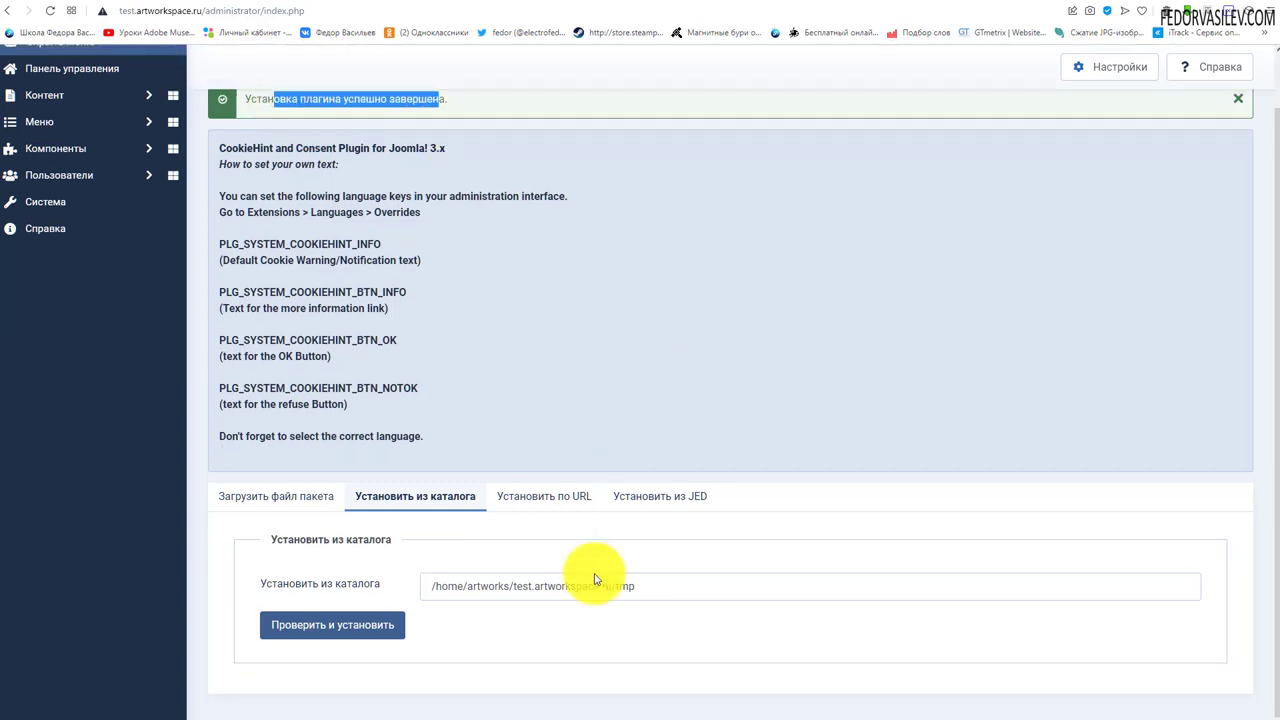
pyautogui.click(272, 500)
pyautogui.scroll(-2, 500, 430)
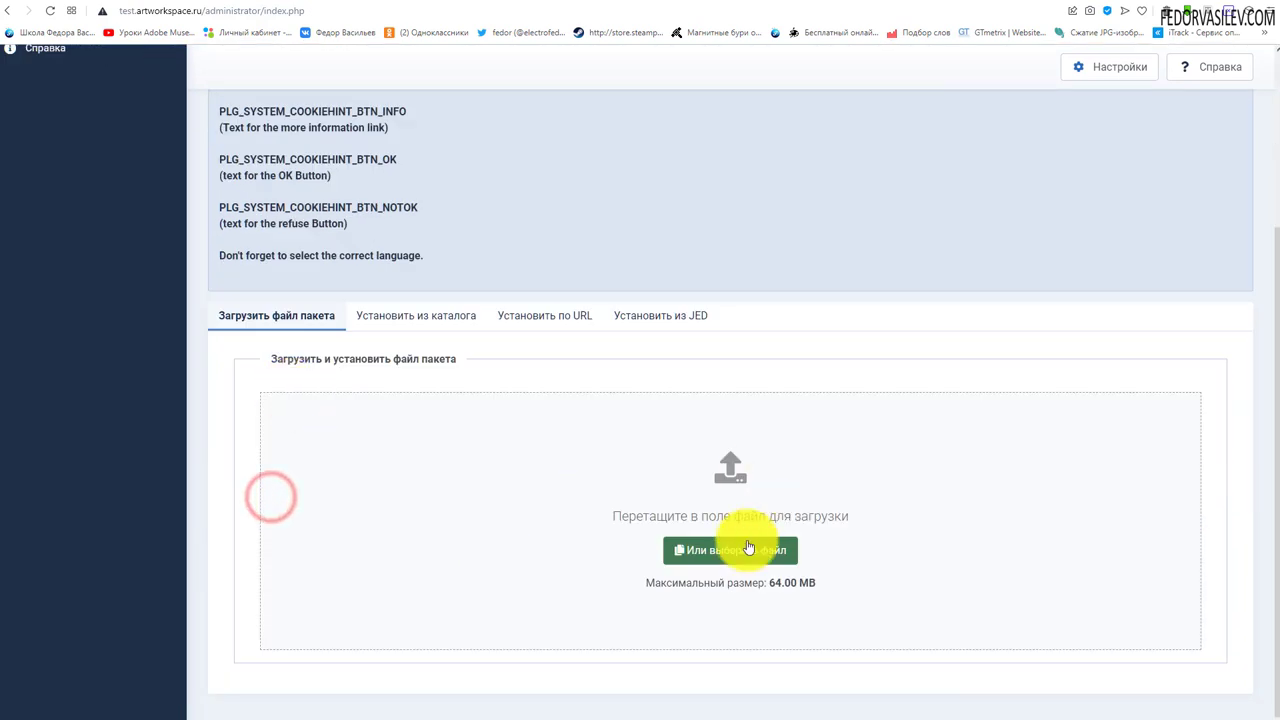
pyautogui.click(400, 325)
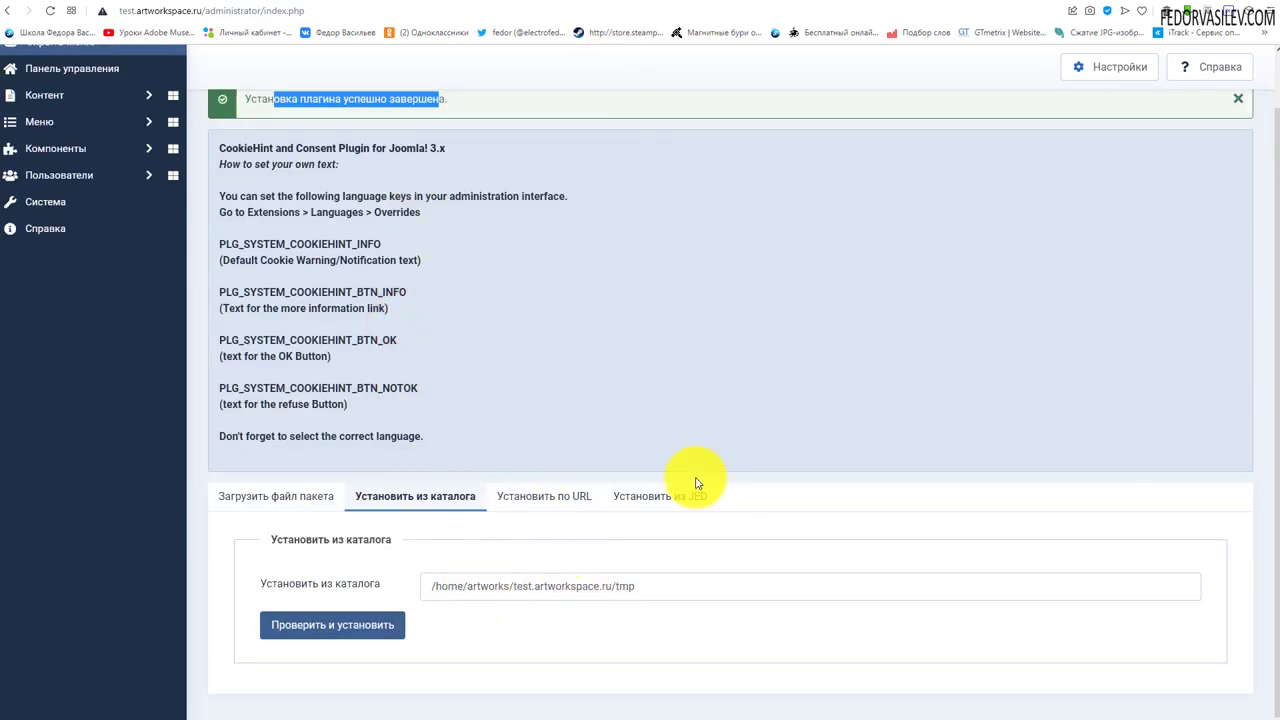
# - Switch to the cPanel file manager and permanently delete the cookiehint folder and cookiehint.zip from the site's tmp folder, skipping the trash
pyautogui.click(628, 4)
pyautogui.click(714, 3)
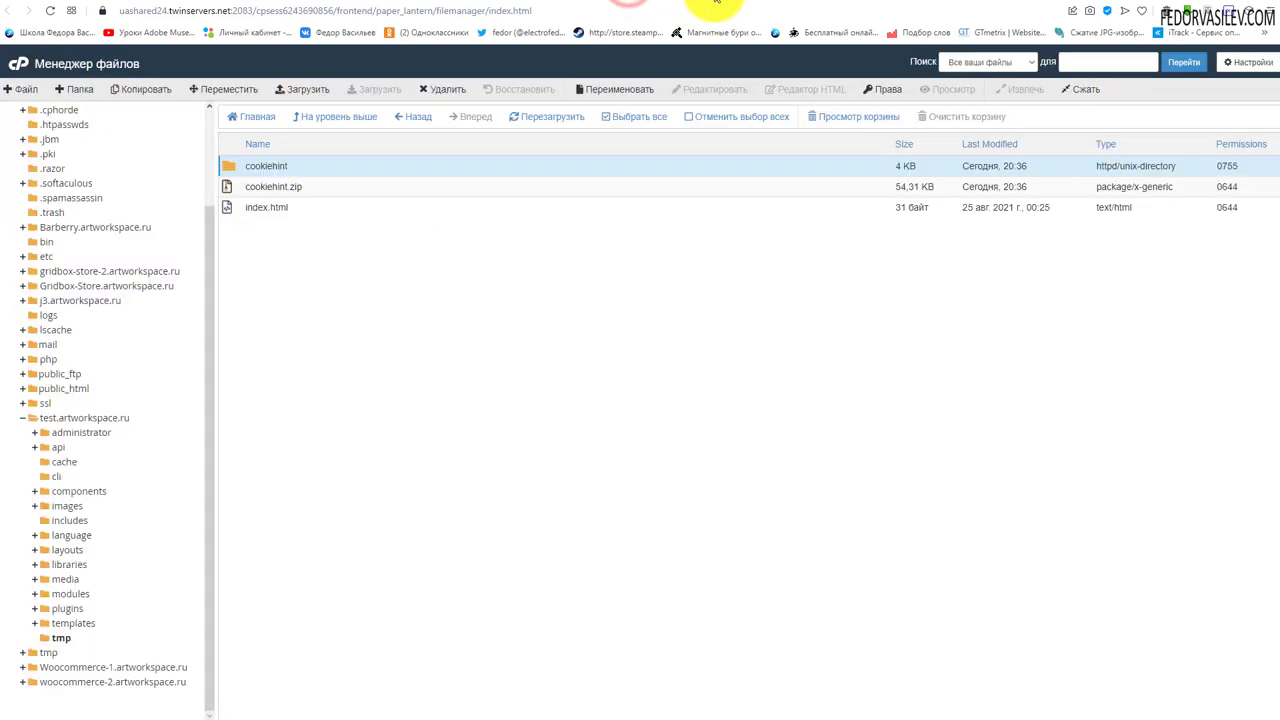
pyautogui.click(62, 638)
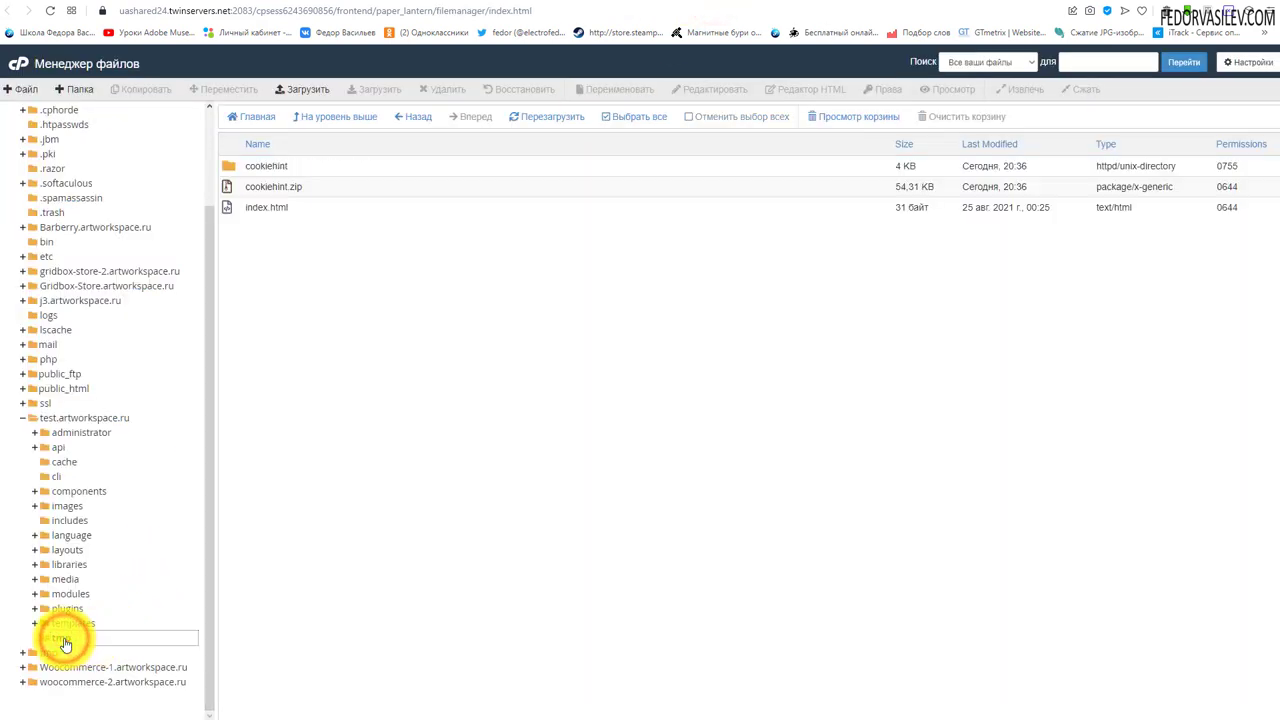
pyautogui.click(305, 188)
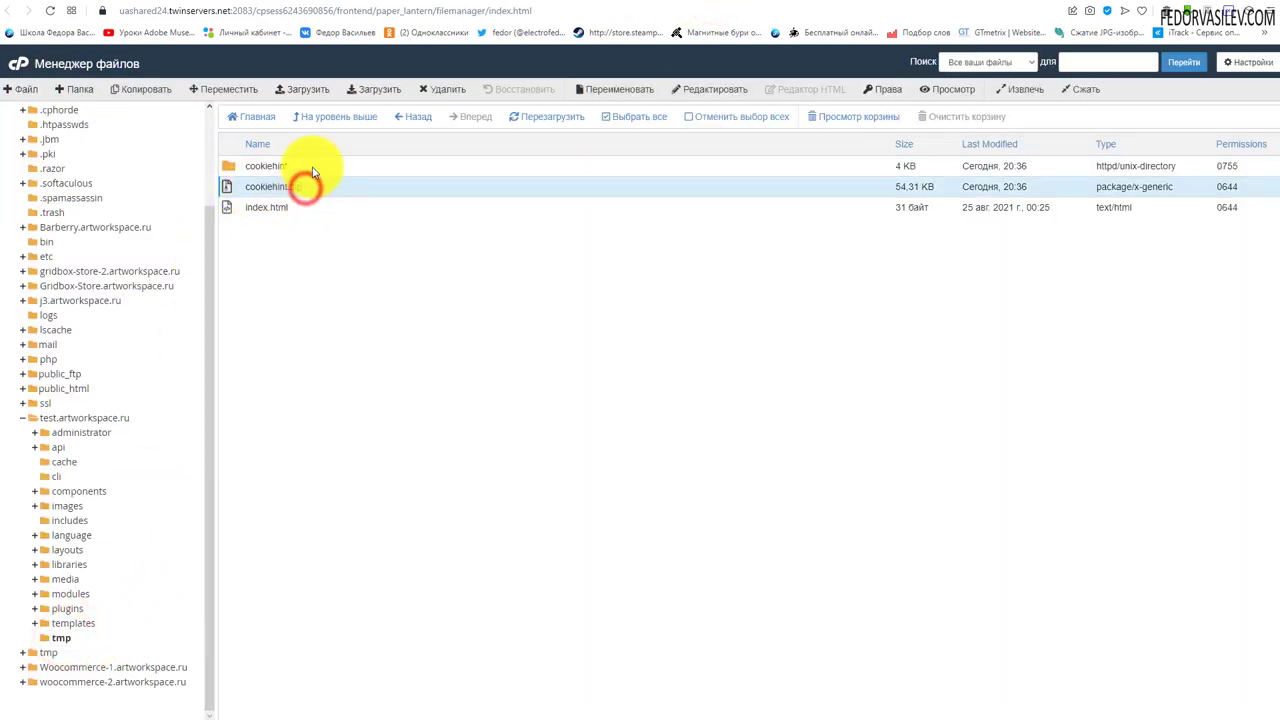
pyautogui.moveTo(316, 167); pyautogui.dragTo(230, 176)
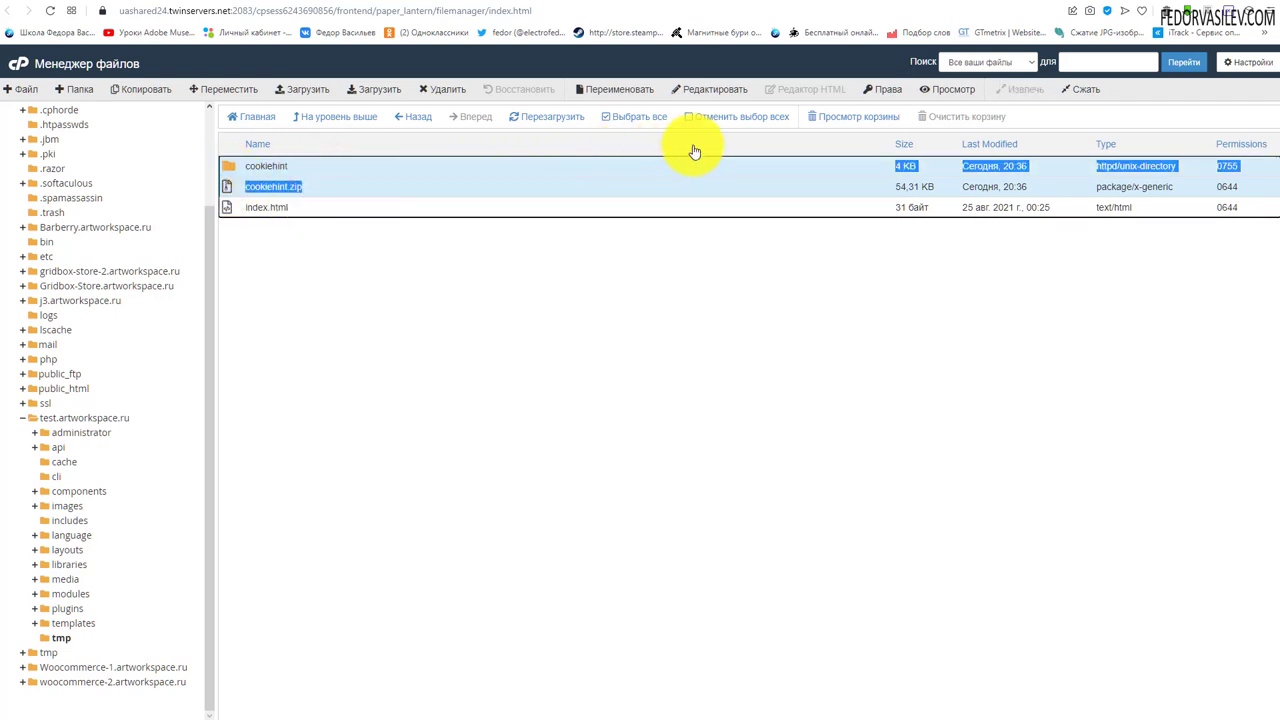
pyautogui.click(428, 89)
pyautogui.click(501, 395)
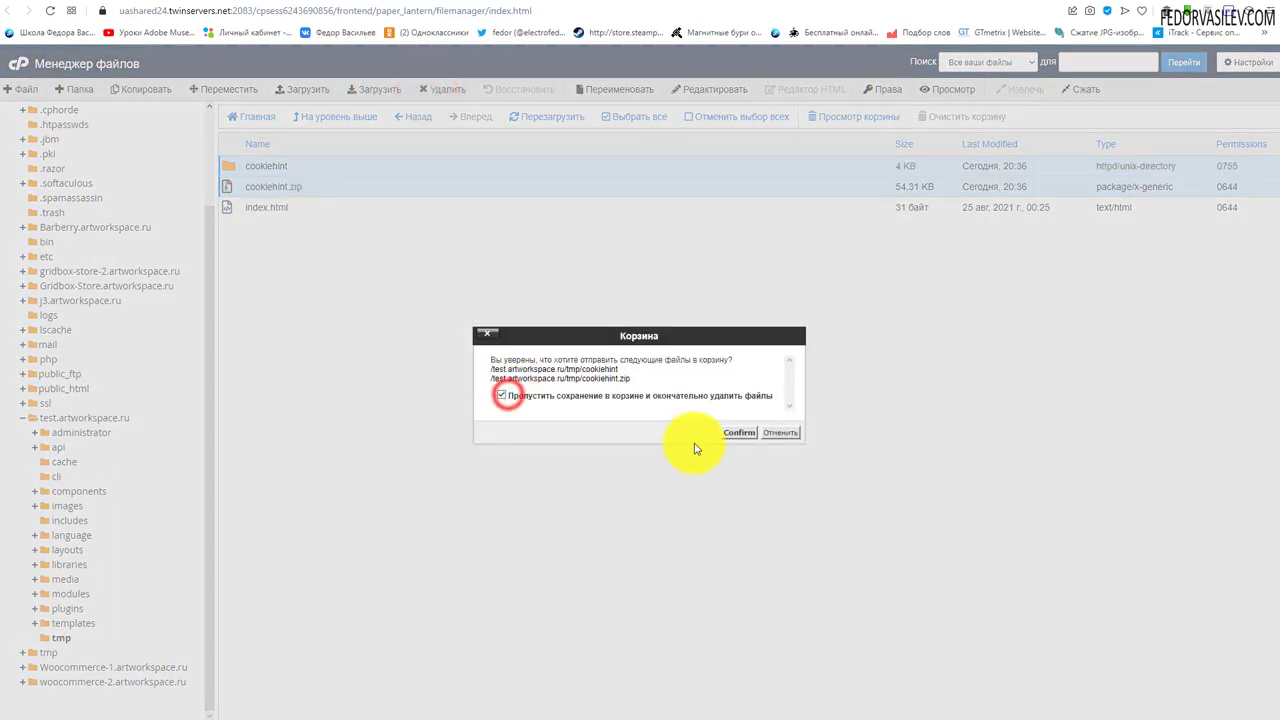
pyautogui.click(737, 433)
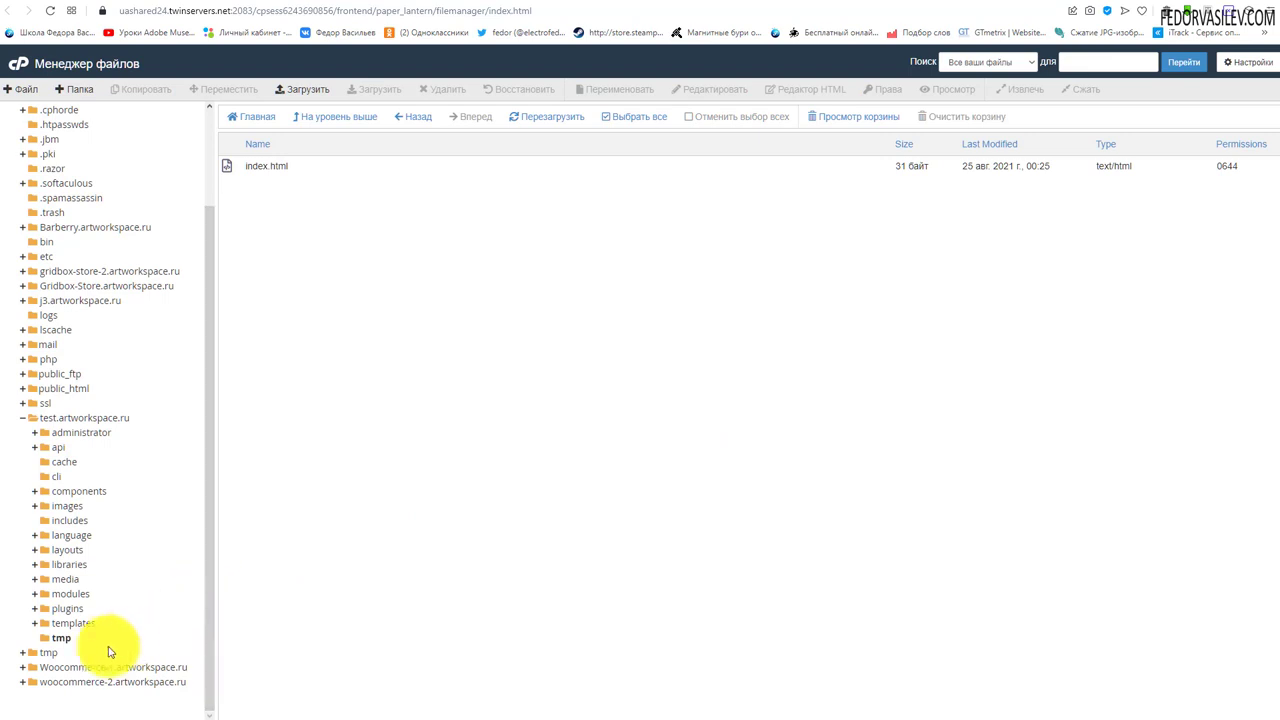
# - Examine the site's plugins folder and the hosting account's root tmp folder, and return to Joomla
pyautogui.click(55, 610)
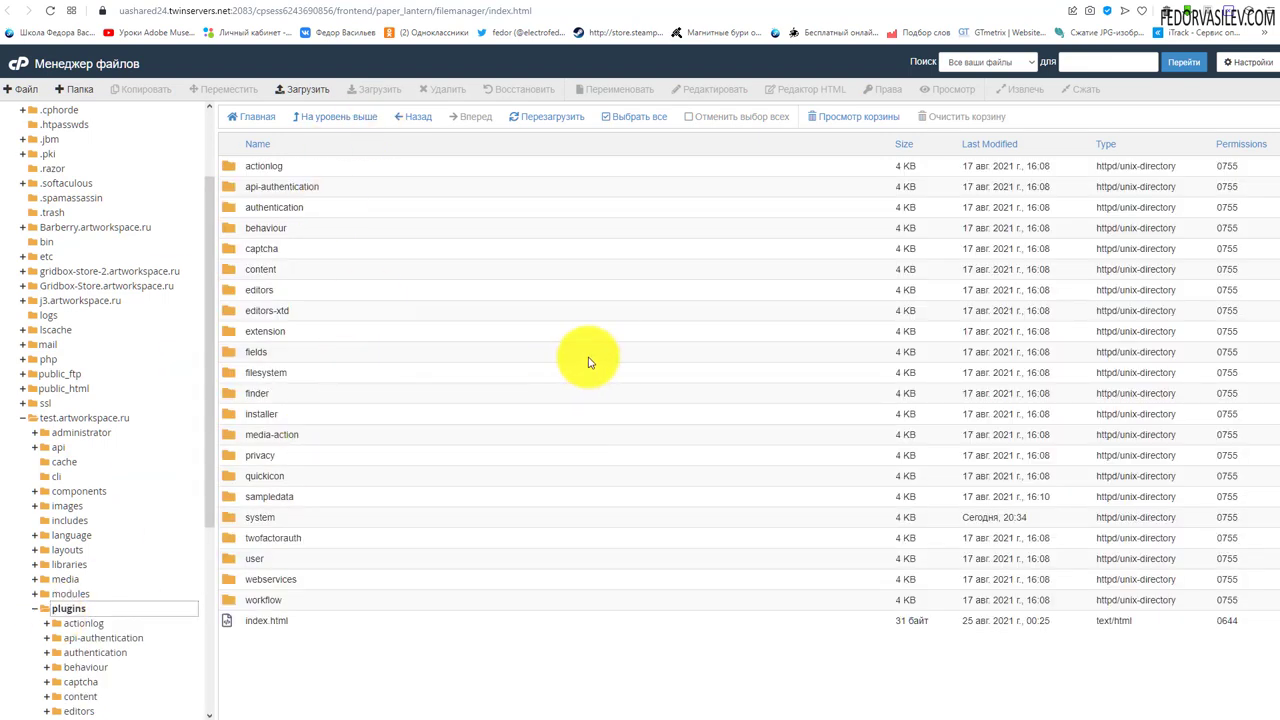
pyautogui.scroll(-5, 55, 655)
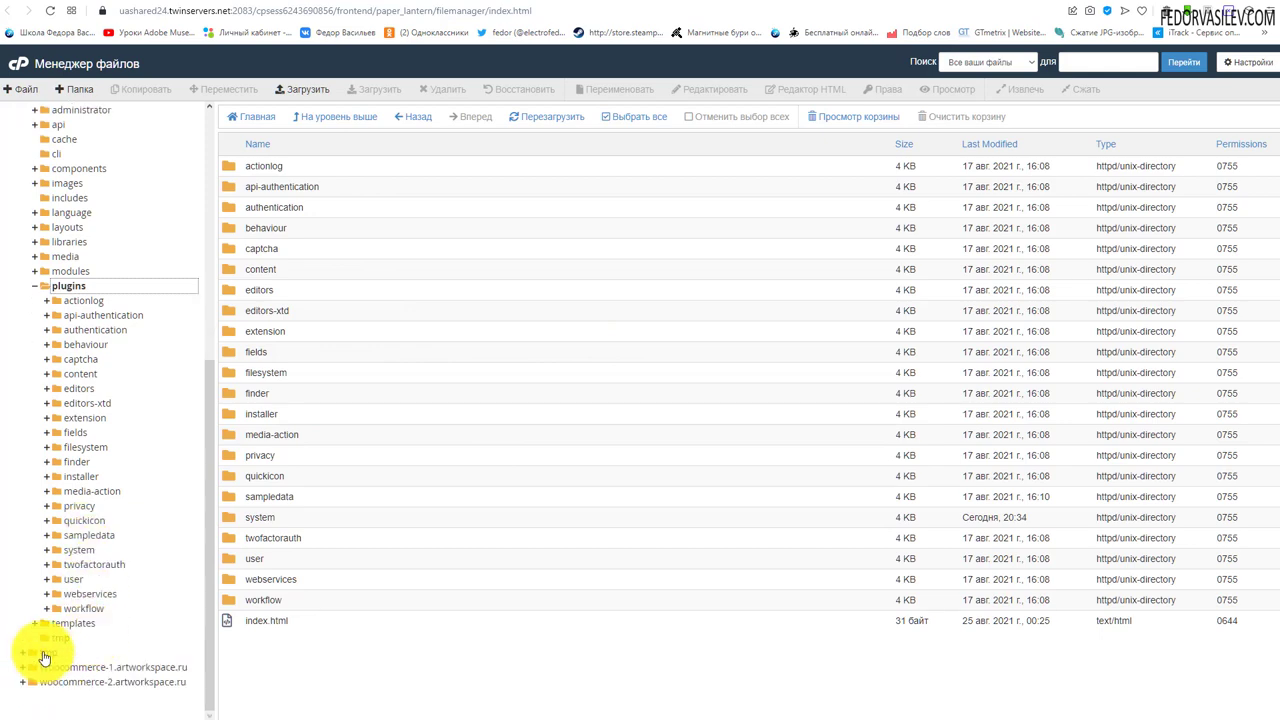
pyautogui.click(43, 651)
pyautogui.scroll(-2, 123, 623)
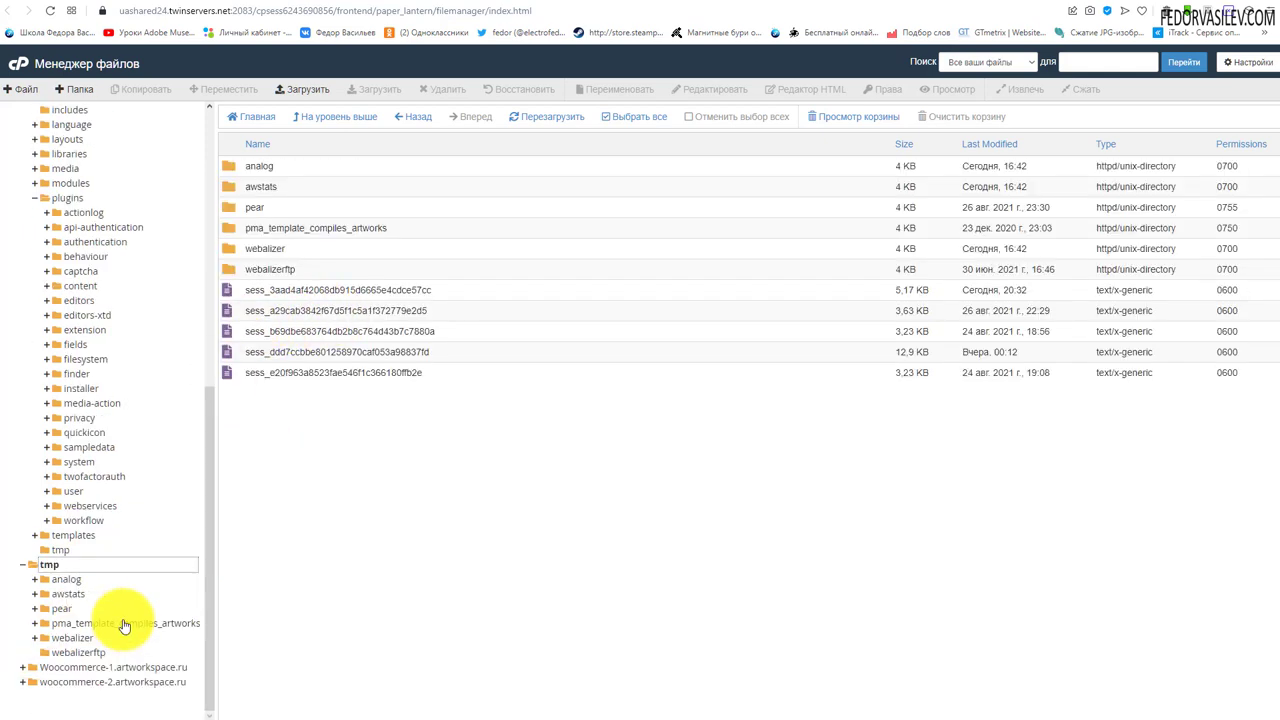
pyautogui.scroll(5, 82, 633)
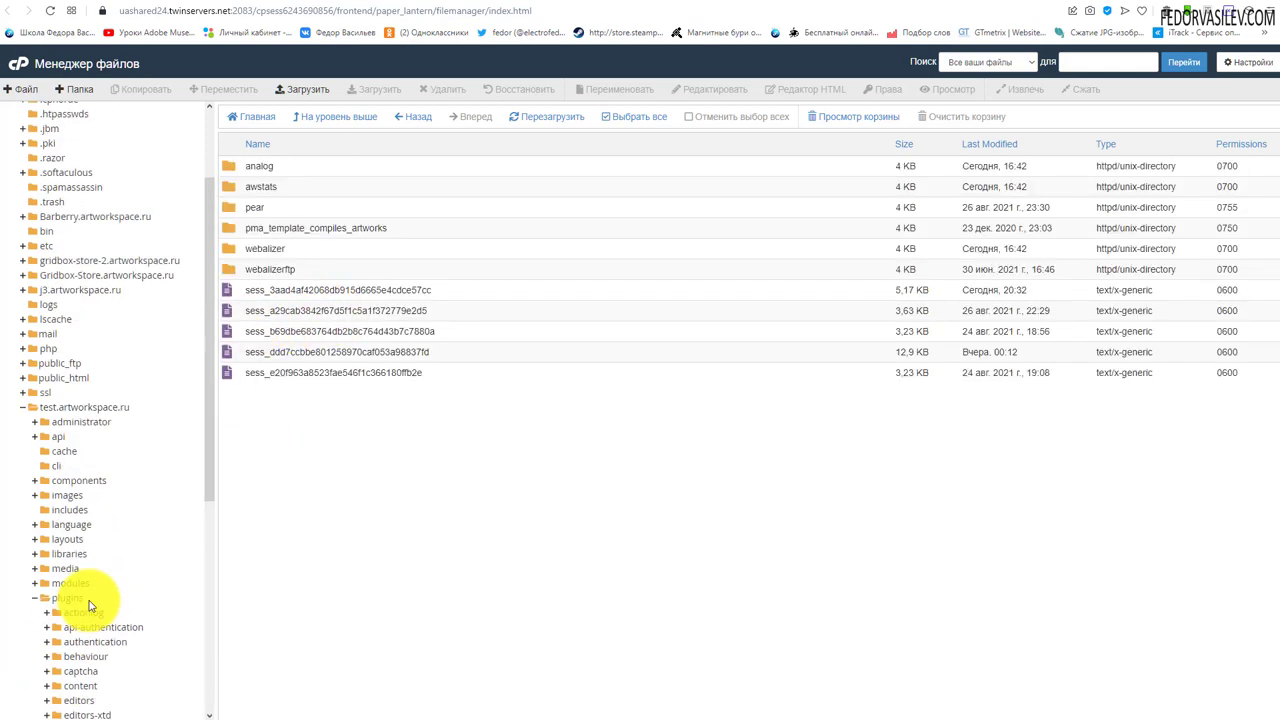
pyautogui.click(52, 409)
pyautogui.click(272, 166)
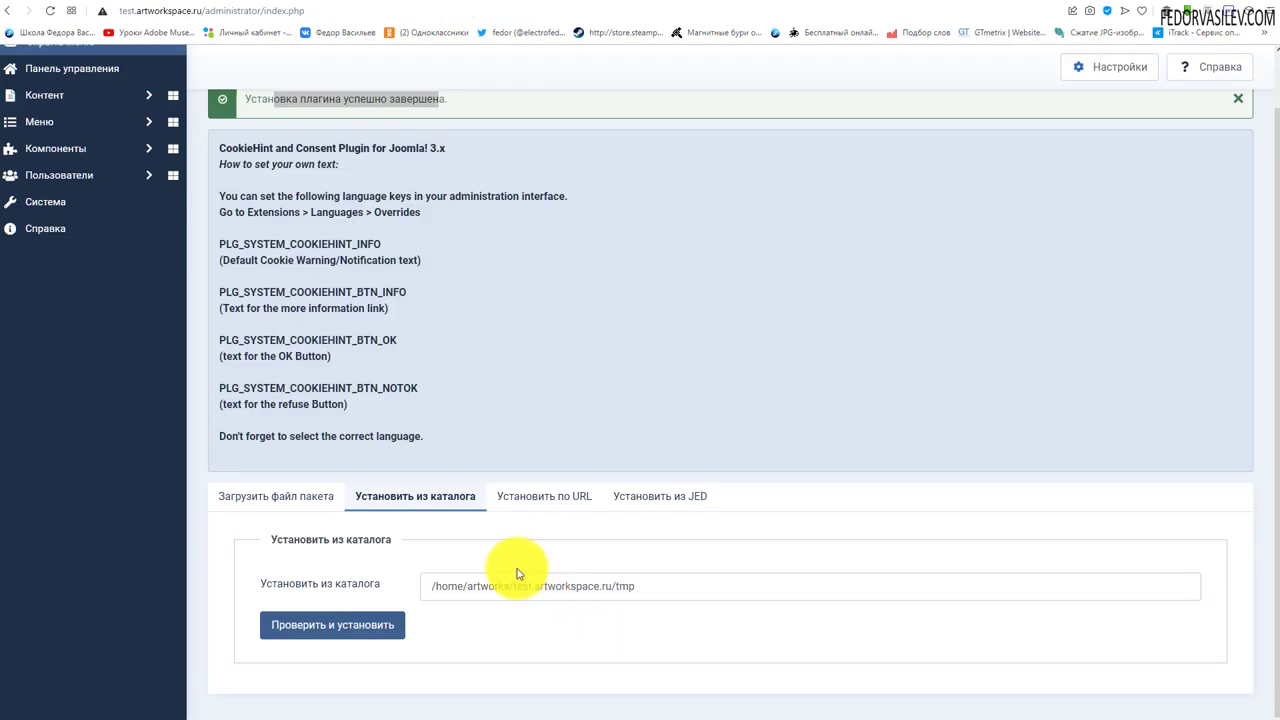
# - Show Joomla's install-by-URL form, and copy the CookieHint download link's address from the reDim page into Notepad
pyautogui.click(525, 494)
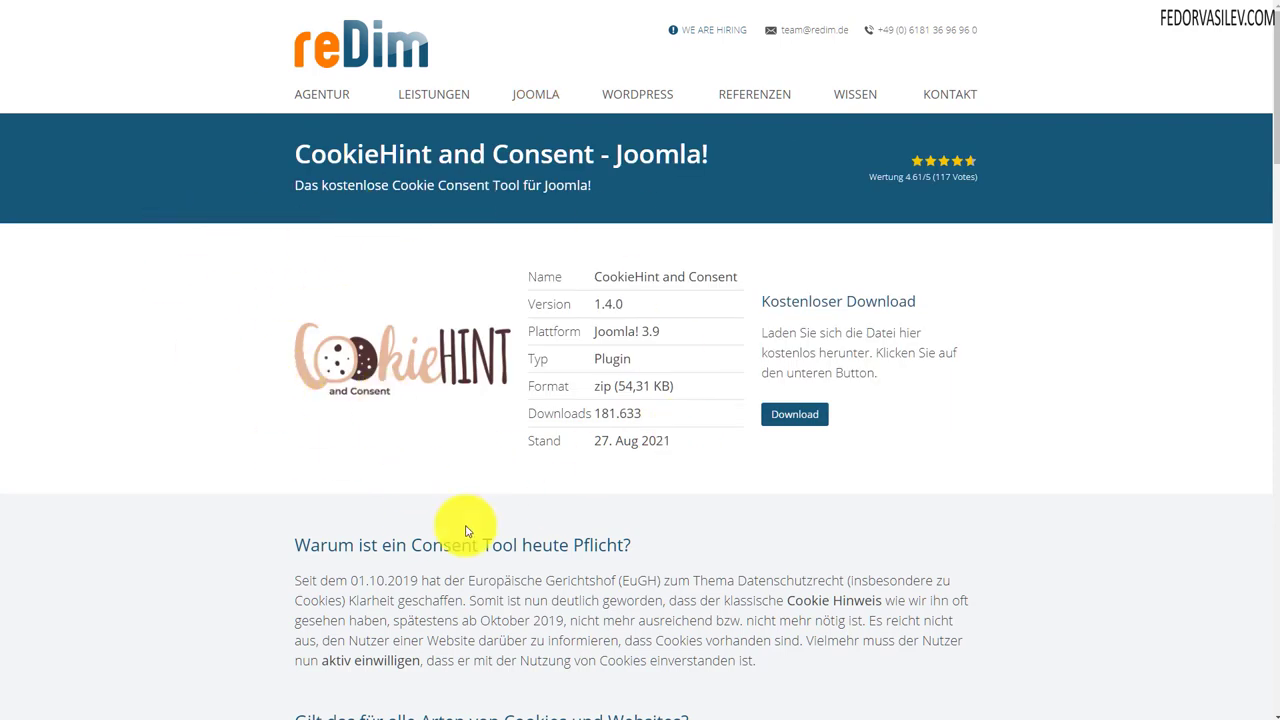
pyautogui.rightClick(786, 422)
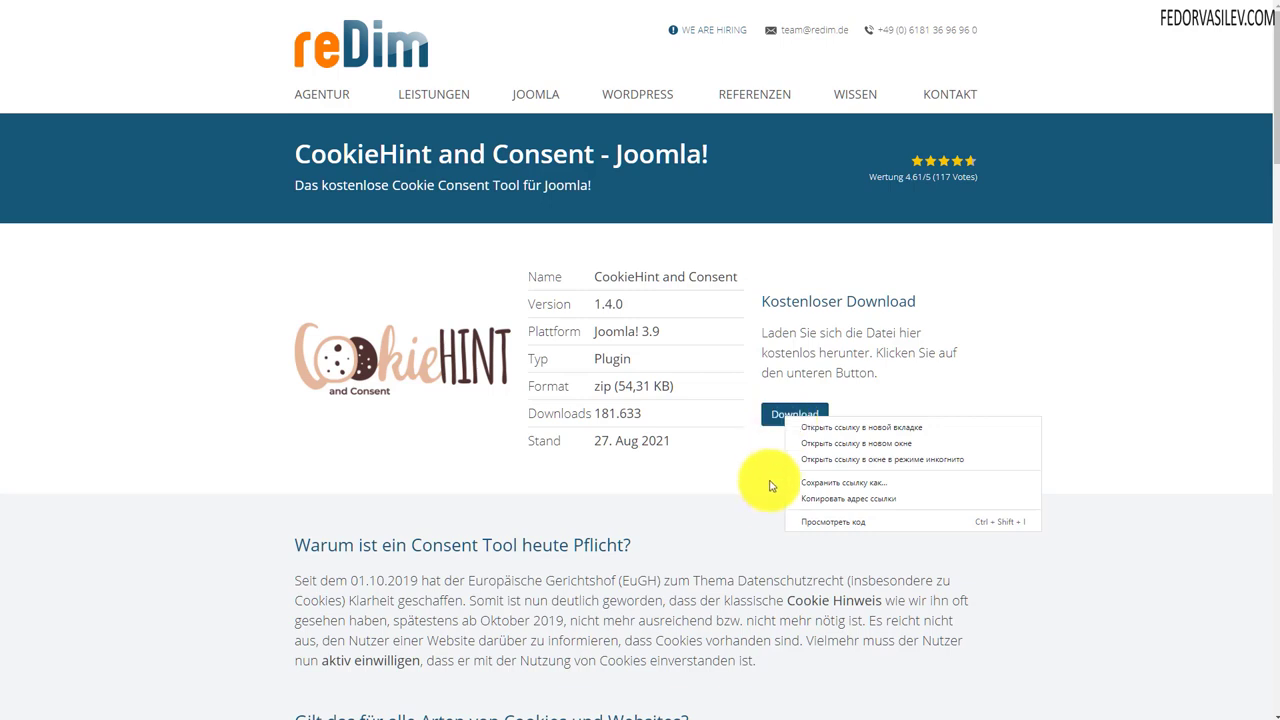
pyautogui.click(879, 502)
pyautogui.hotkey('alt', 'Tab')
pyautogui.rightClick(290, 348)
pyautogui.click(310, 424)
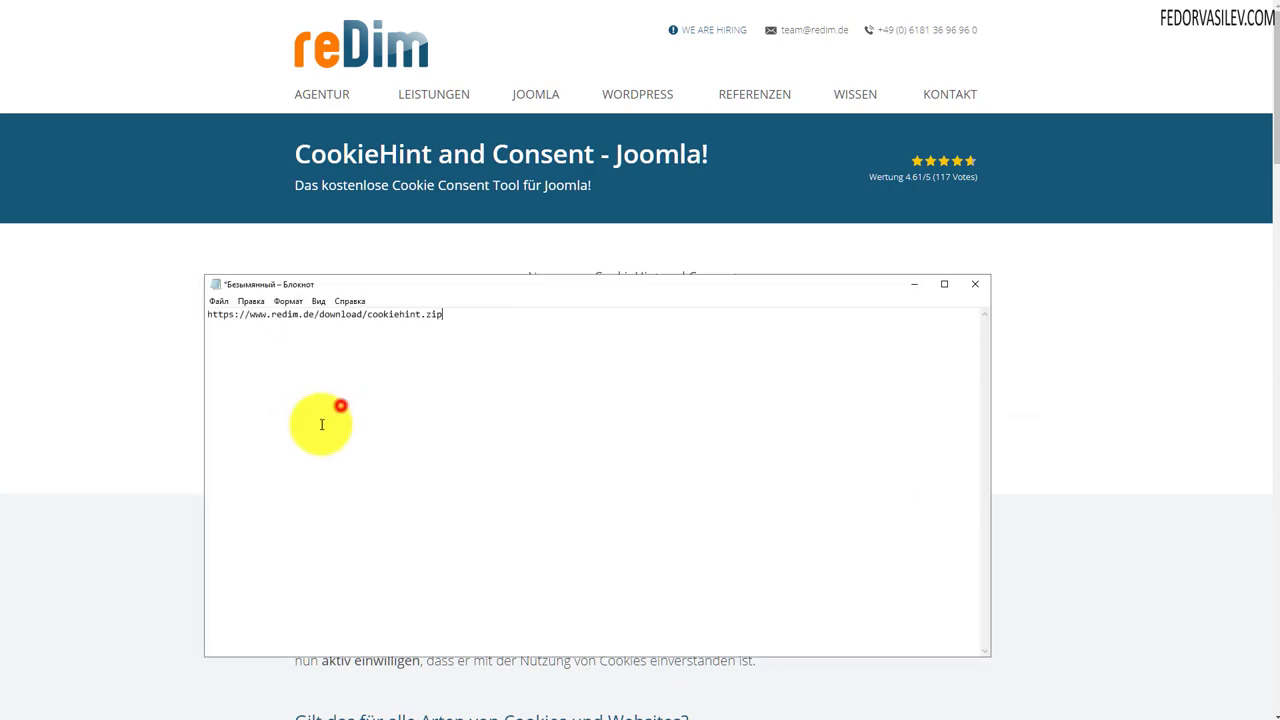
# - Examine the domain, download folder and archive file name in the pasted link
pyautogui.moveTo(315, 314); pyautogui.dragTo(207, 314)
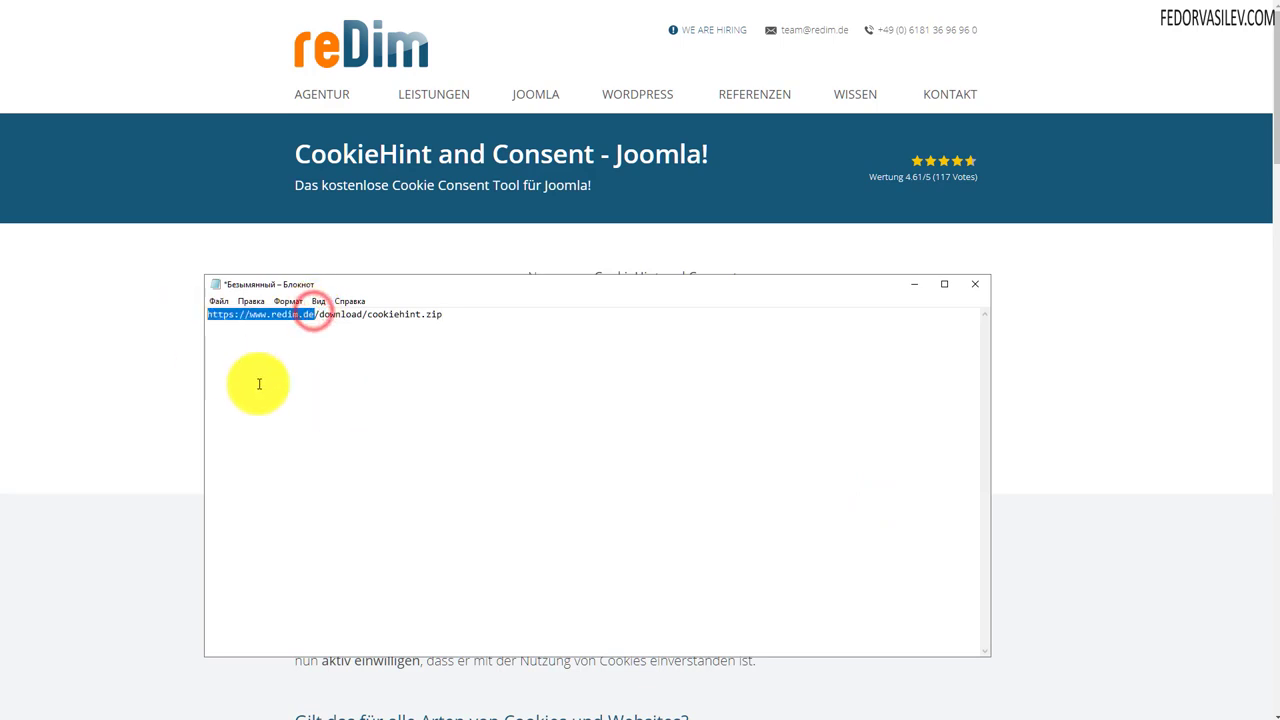
pyautogui.doubleClick(325, 314)
pyautogui.click(388, 352)
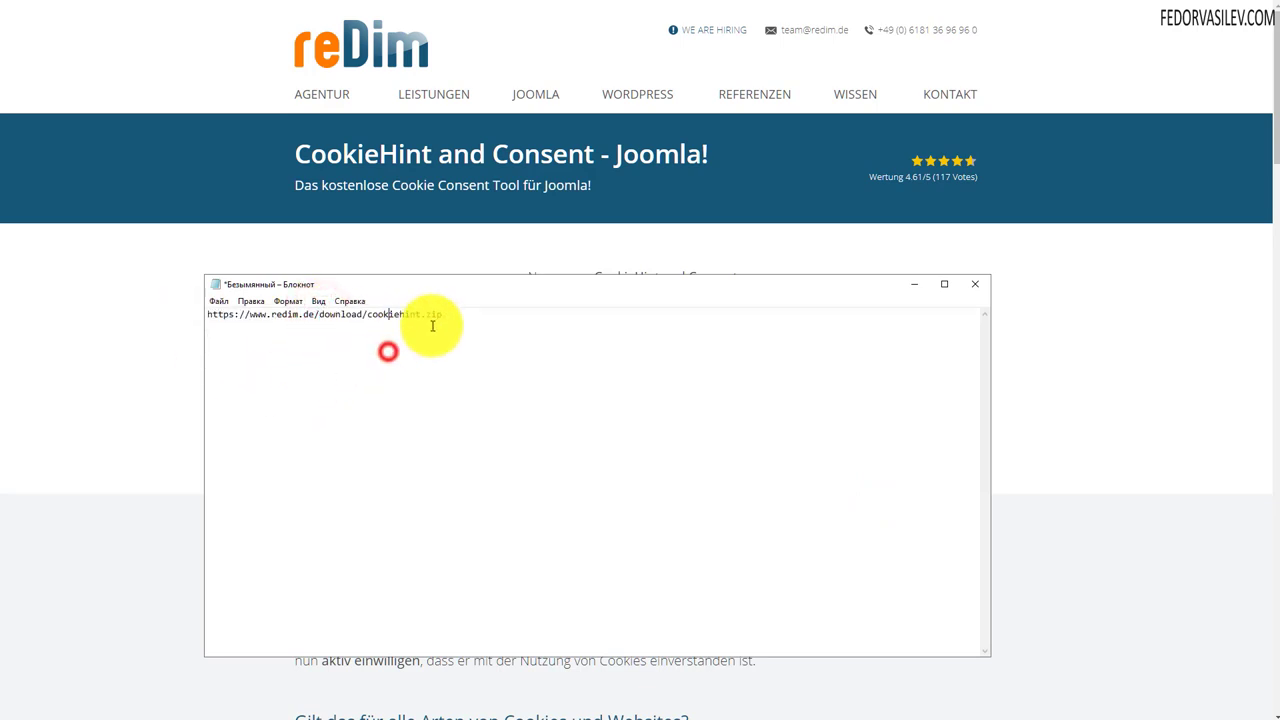
pyautogui.moveTo(452, 312); pyautogui.dragTo(377, 318)
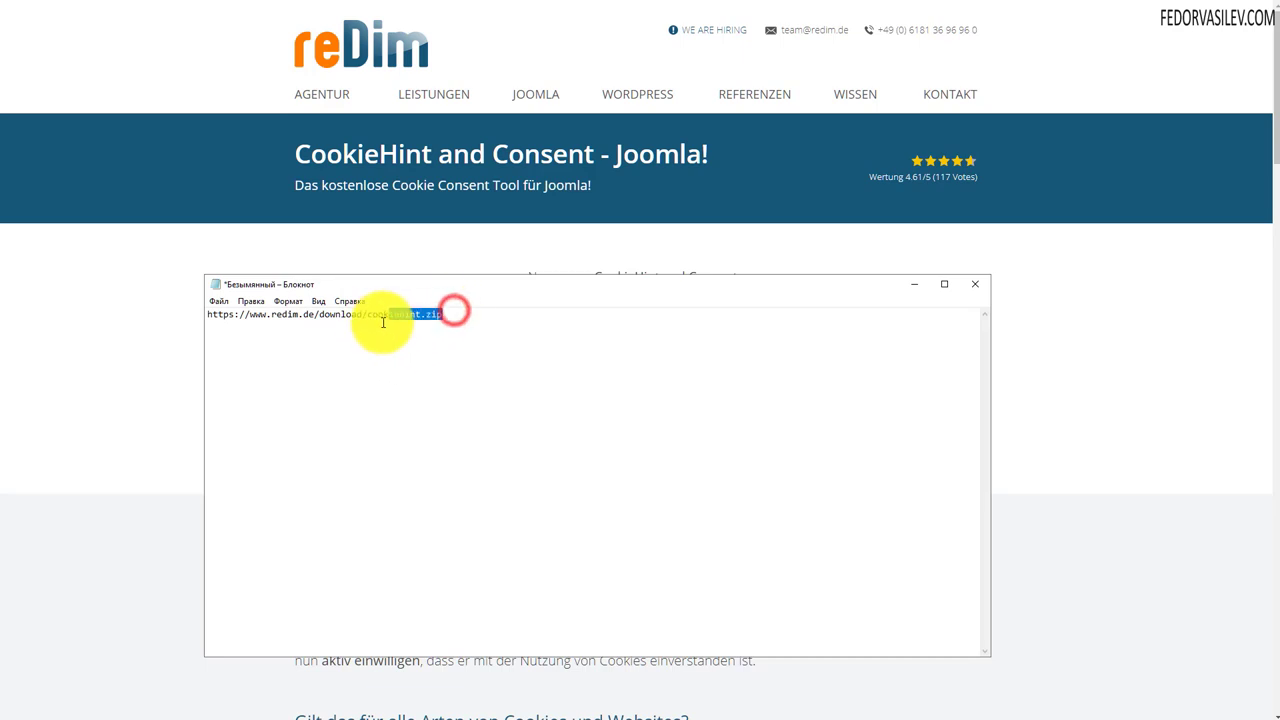
pyautogui.click(451, 376)
pyautogui.moveTo(458, 315); pyautogui.dragTo(183, 363)
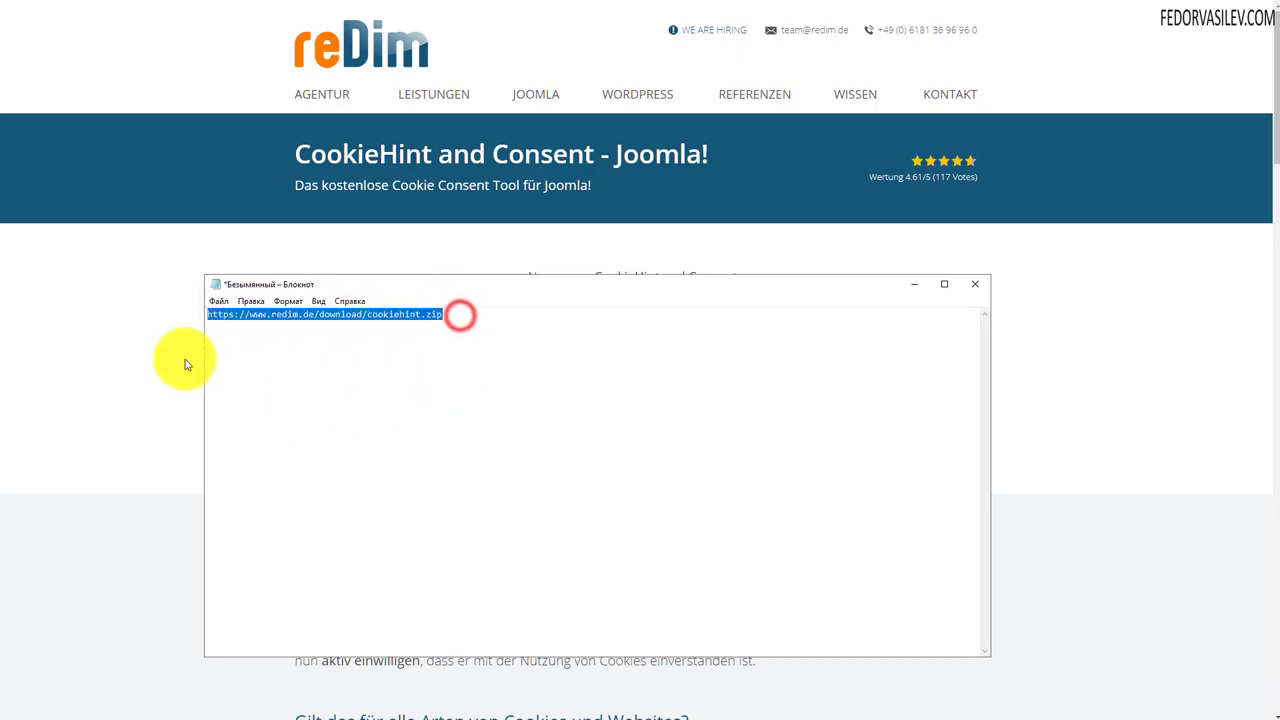
pyautogui.rightClick(281, 316)
pyautogui.click(320, 358)
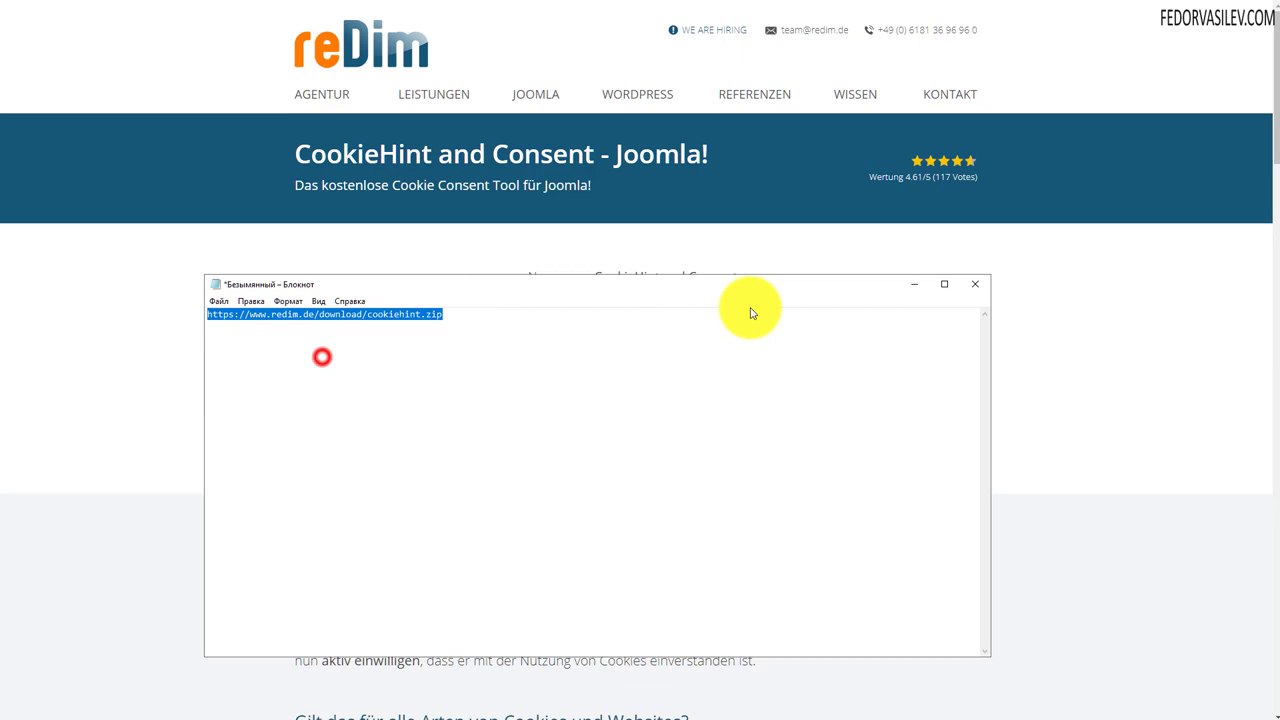
pyautogui.click(908, 284)
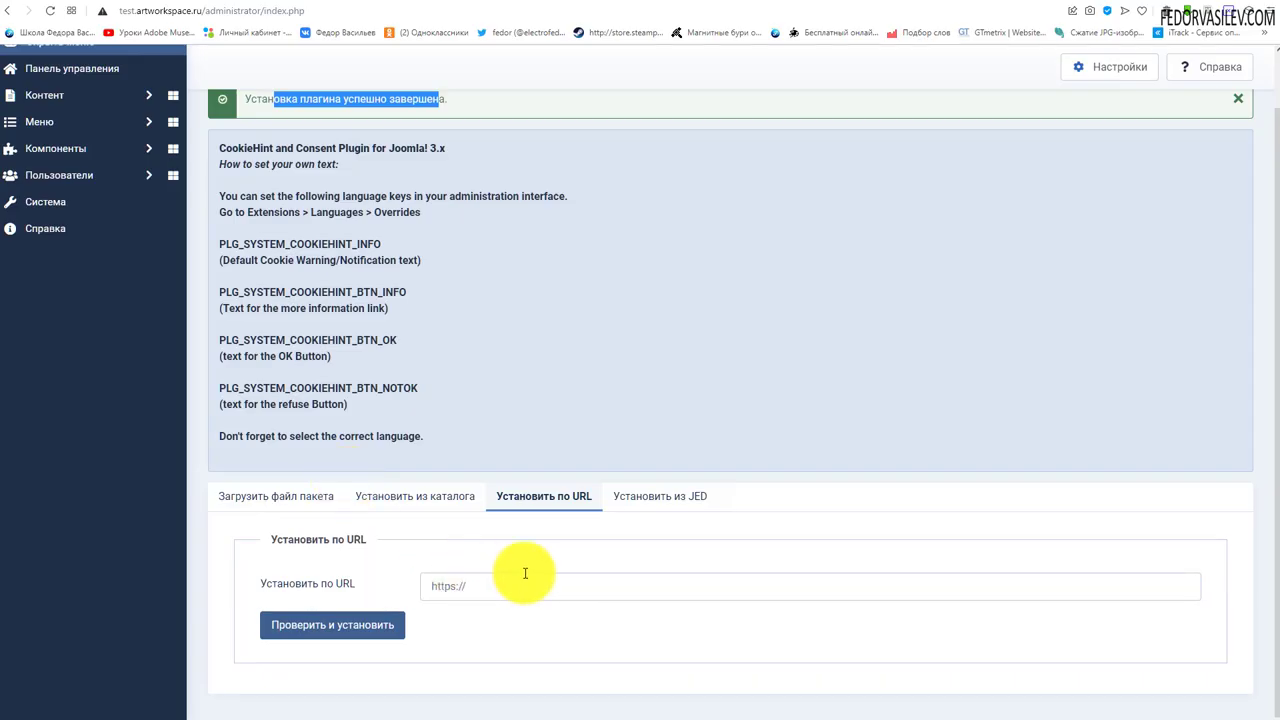
# - Browse the extension catalogue for installing from JED in Joomla, and show the package file upload form
pyautogui.click(638, 501)
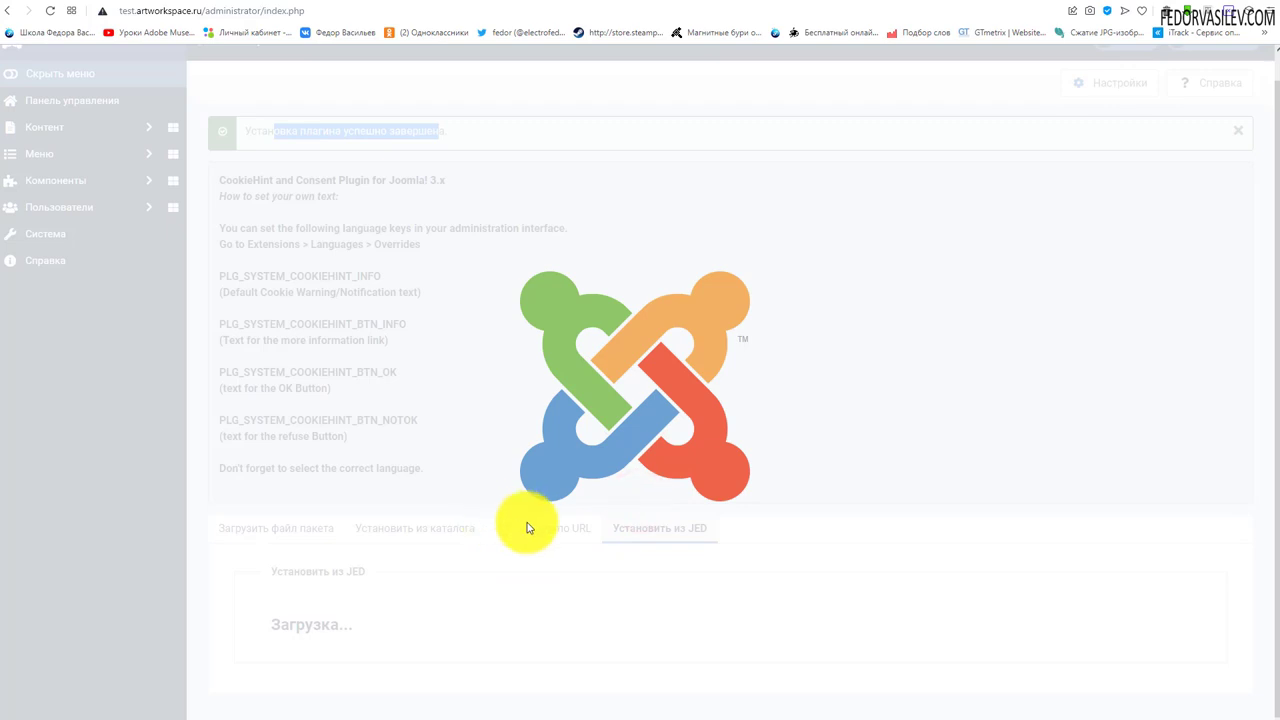
pyautogui.scroll(-4, 706, 560)
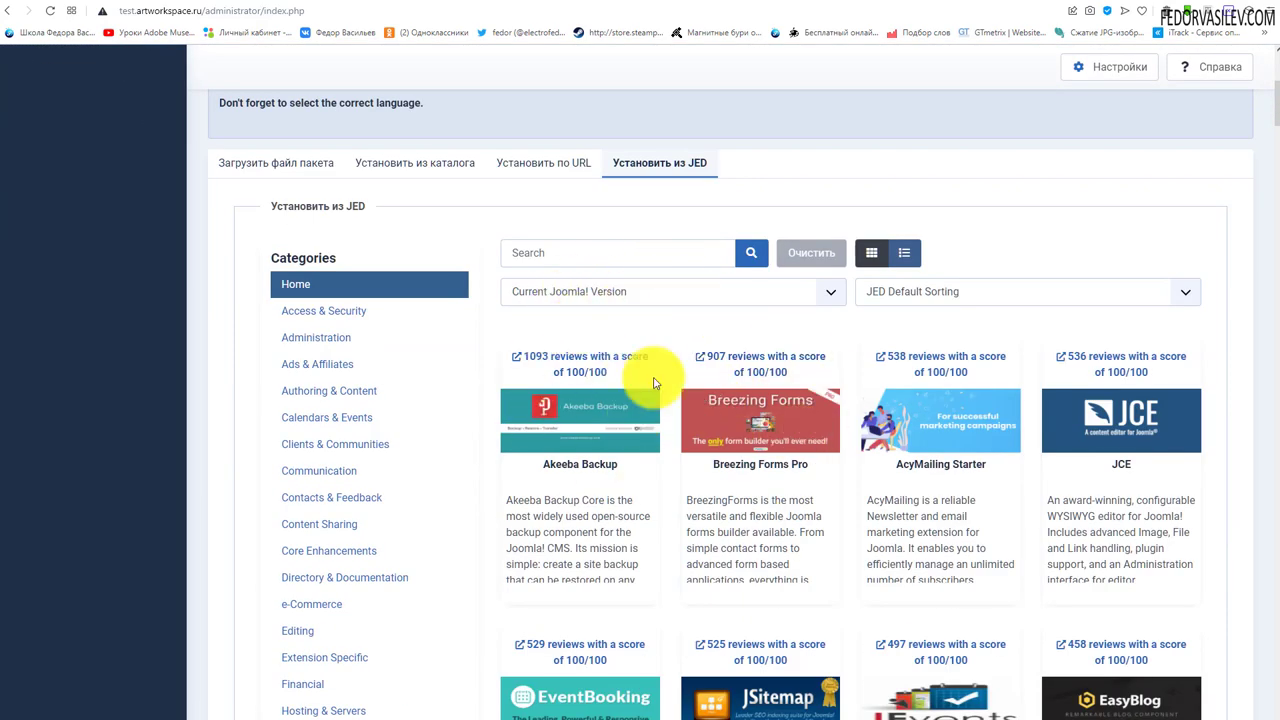
pyautogui.scroll(-3, 700, 385)
pyautogui.scroll(4, 736, 370)
pyautogui.scroll(-4, 620, 405)
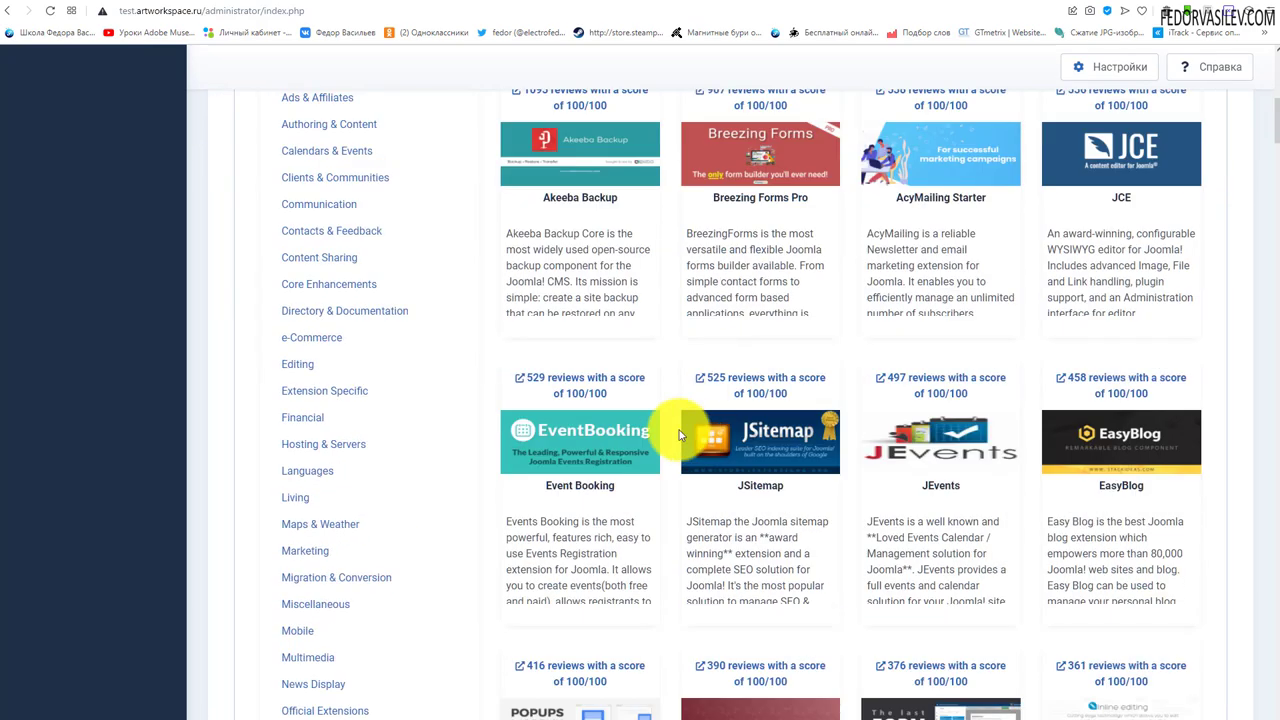
pyautogui.scroll(4, 750, 403)
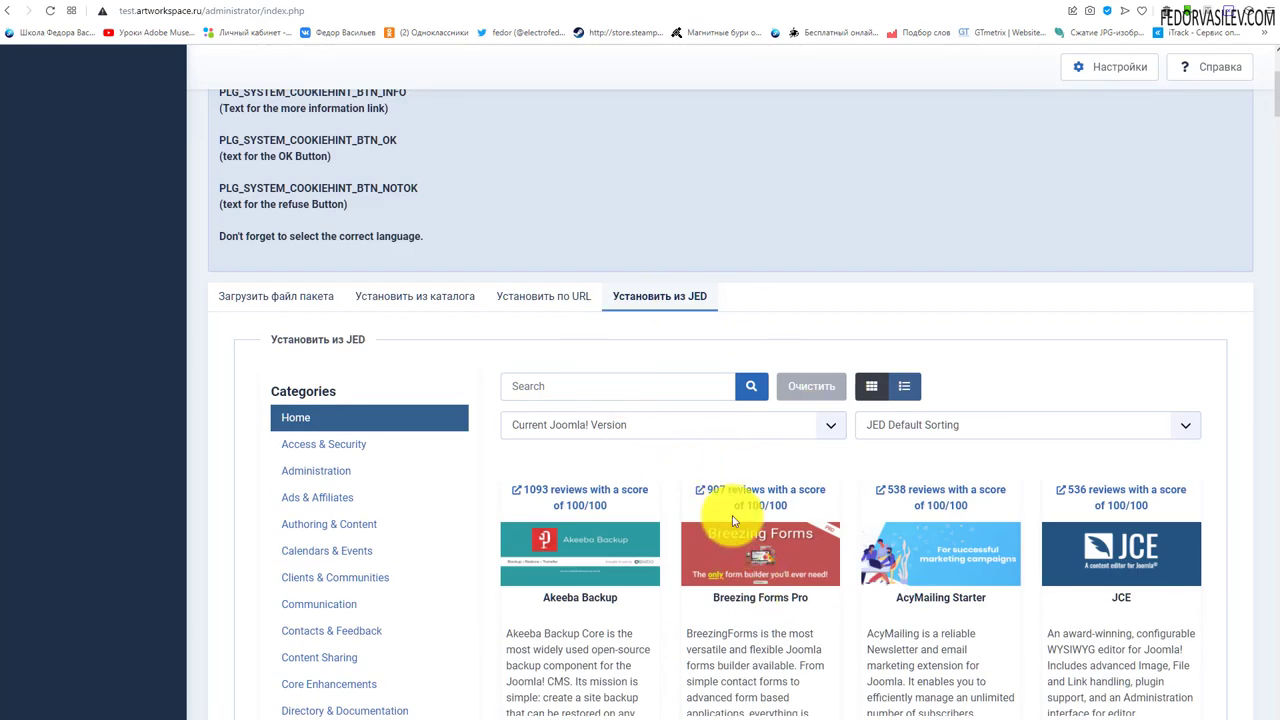
pyautogui.click(252, 297)
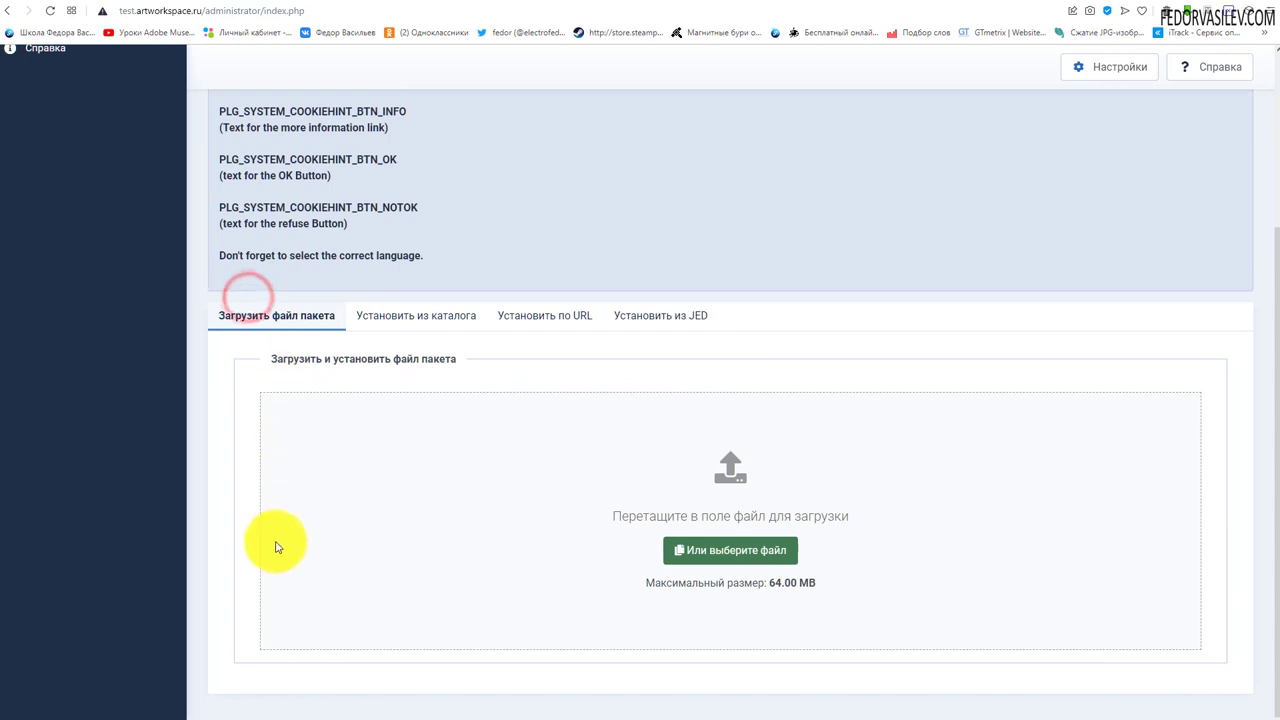
pyautogui.click(557, 316)
pyautogui.click(50, 10)
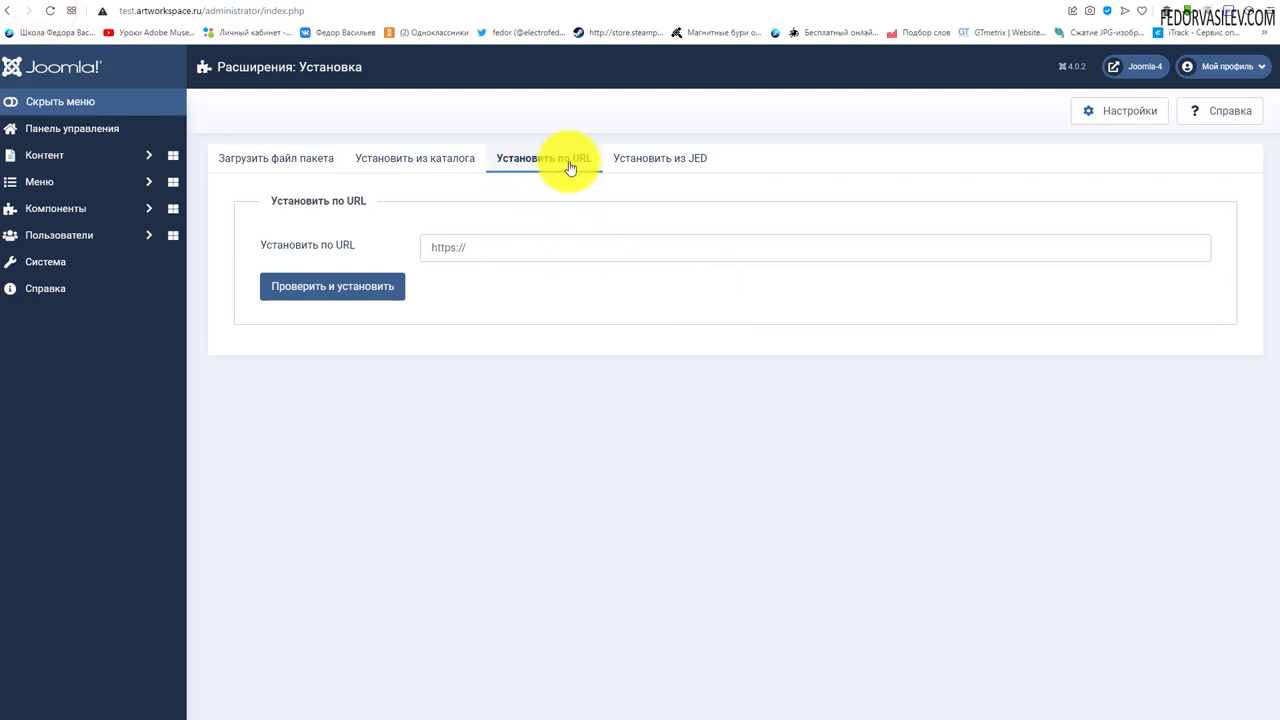
pyautogui.rightClick(463, 250)
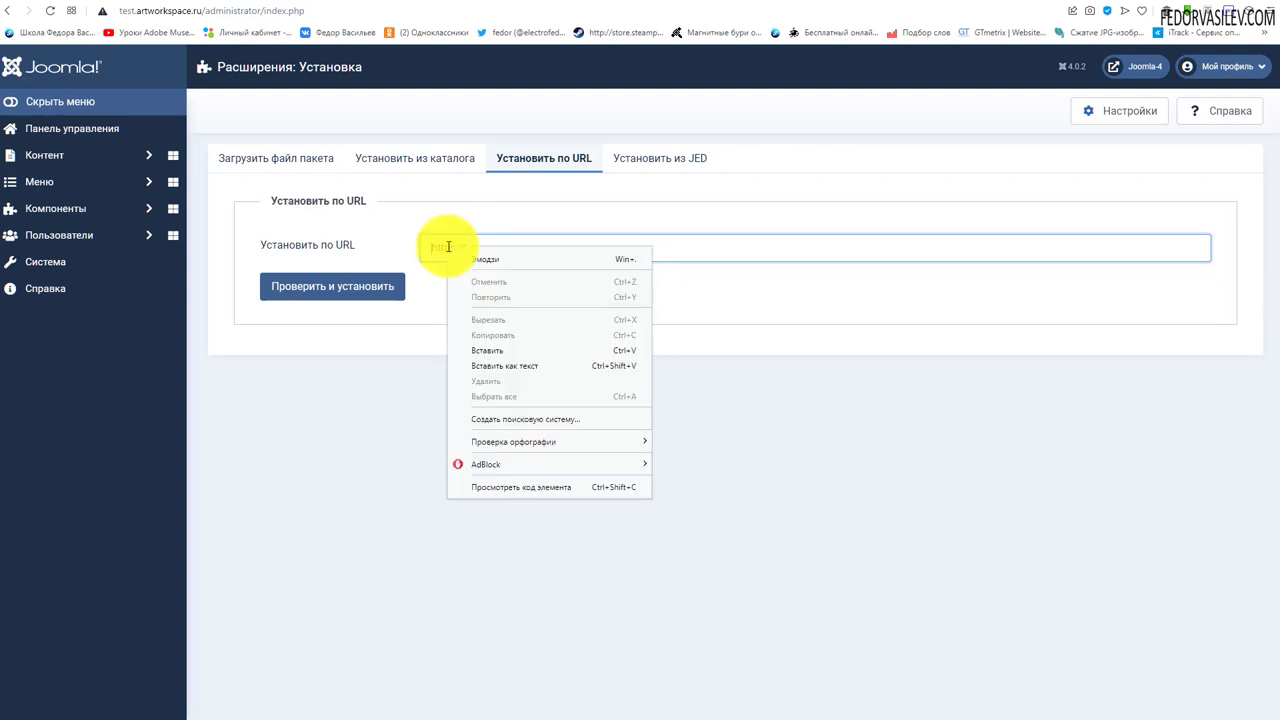
pyautogui.click(487, 353)
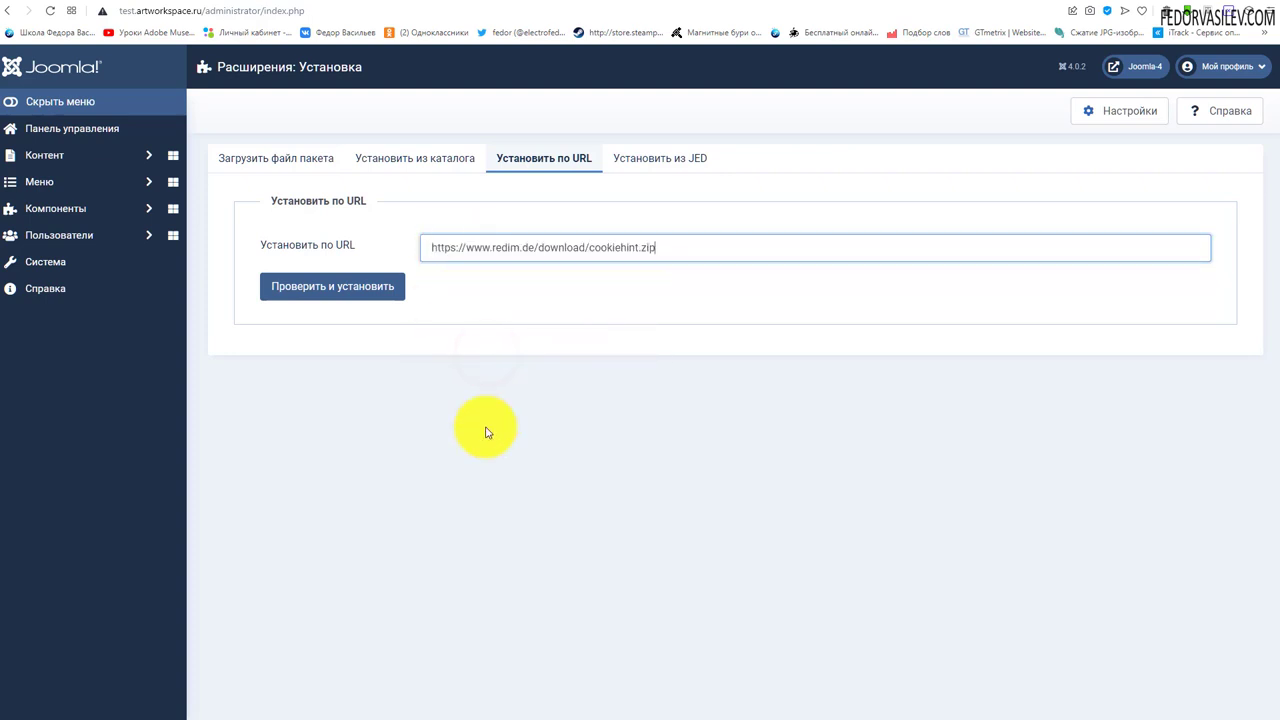
pyautogui.click(323, 293)
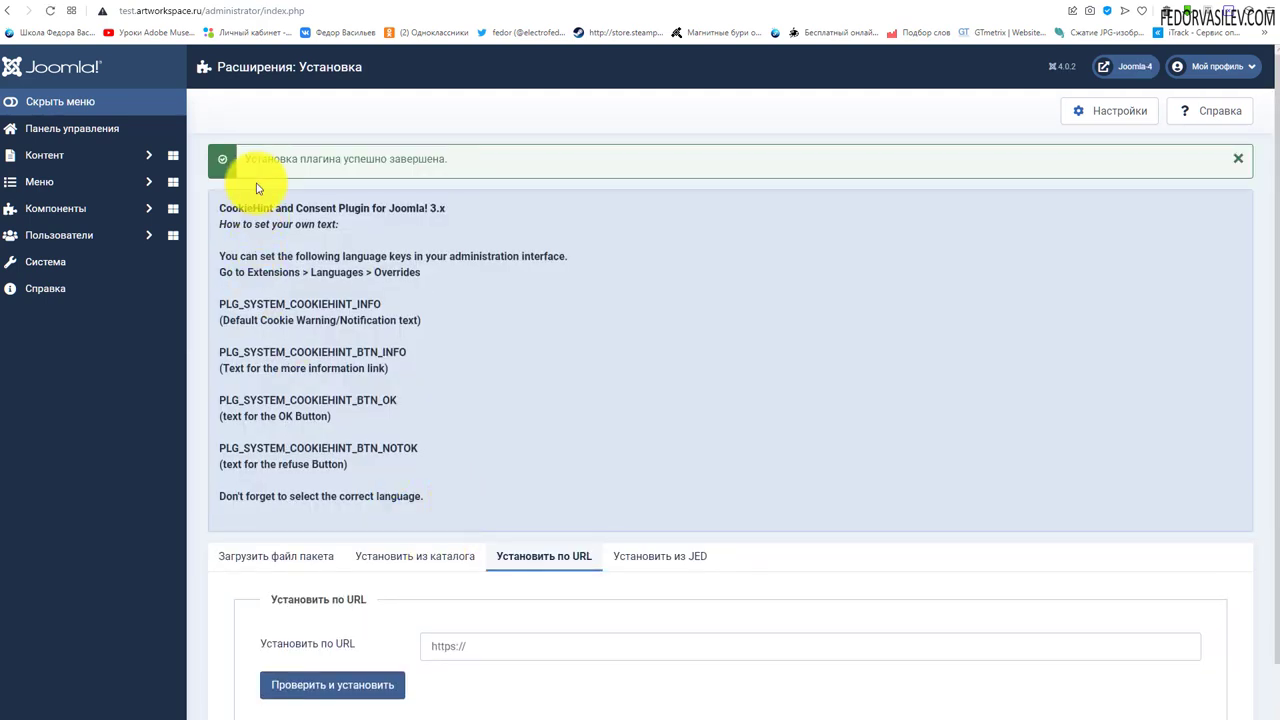
pyautogui.moveTo(259, 157); pyautogui.dragTo(447, 160)
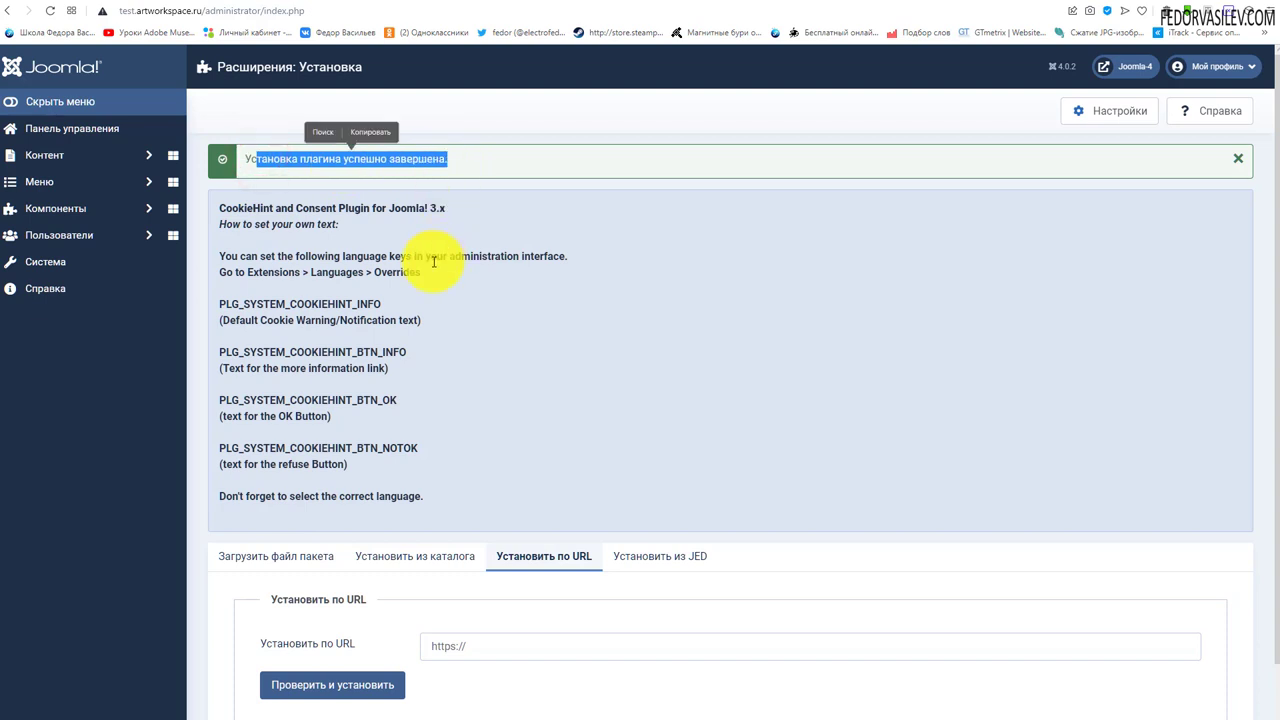
# - Review the other installation methods: from a directory, from JED, and the package file upload form
pyautogui.click(575, 213)
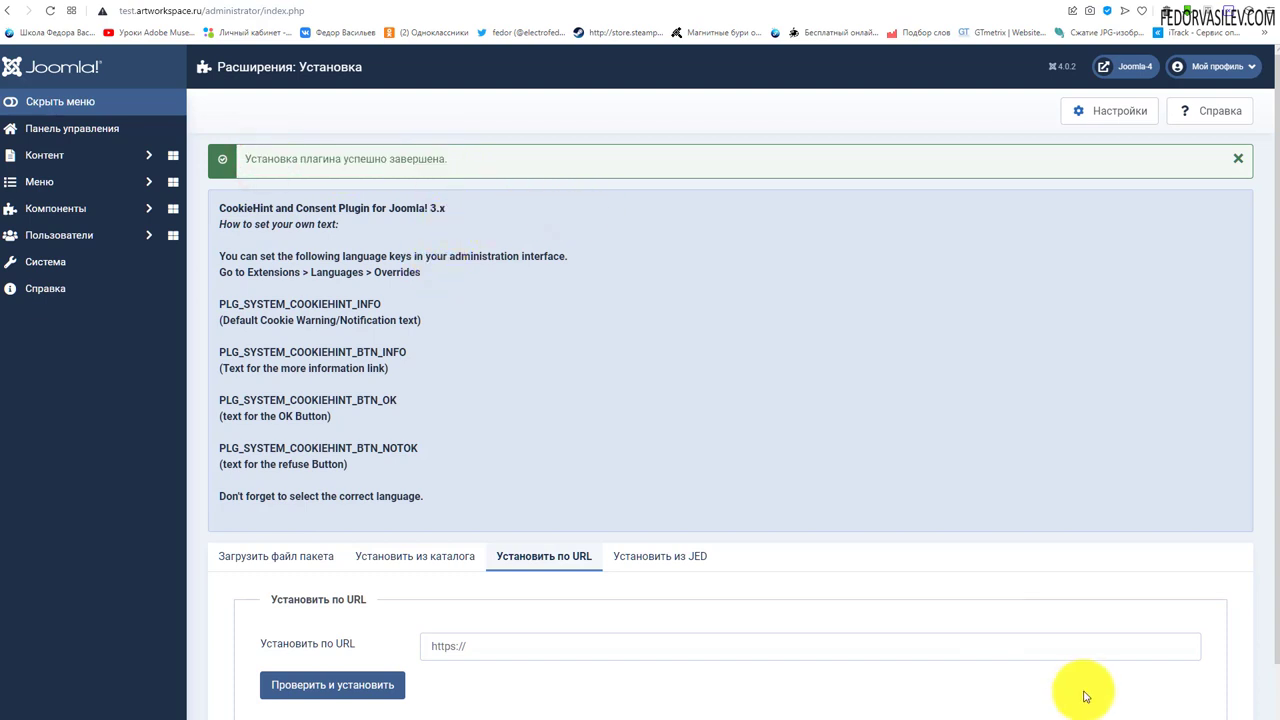
pyautogui.scroll(-1, 543, 451)
pyautogui.click(434, 496)
pyautogui.click(660, 497)
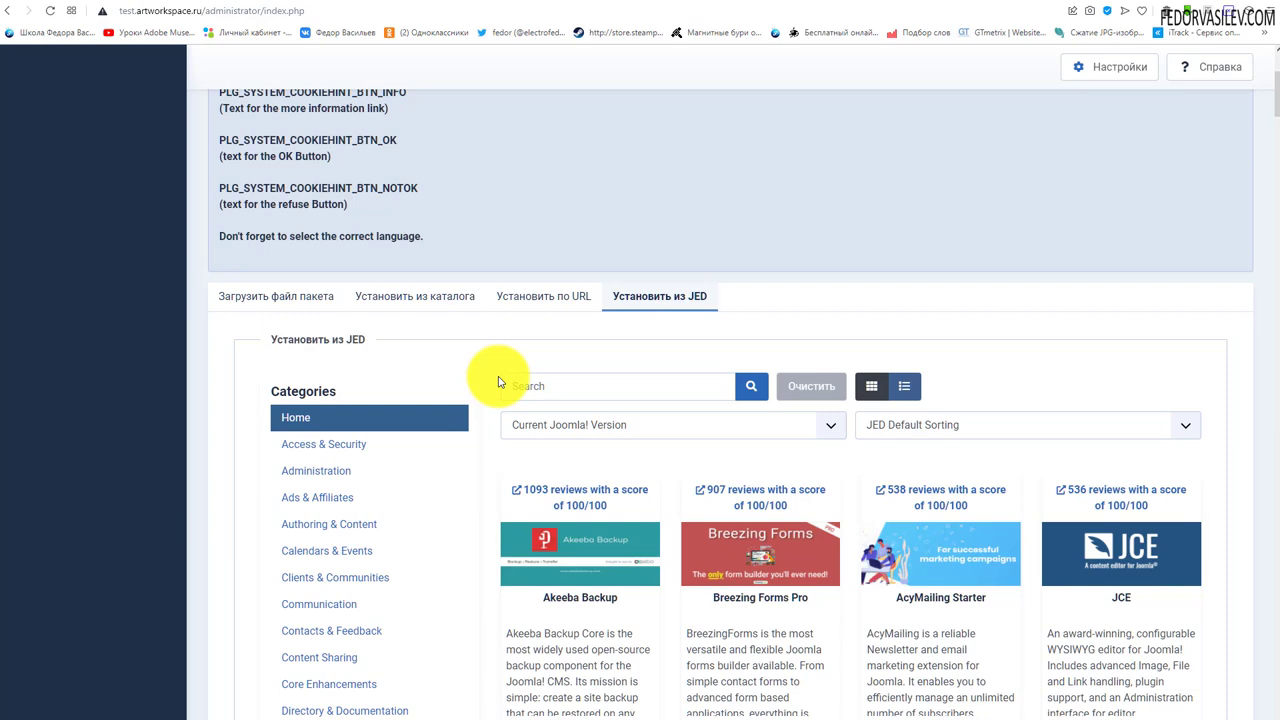
pyautogui.scroll(3, 505, 390)
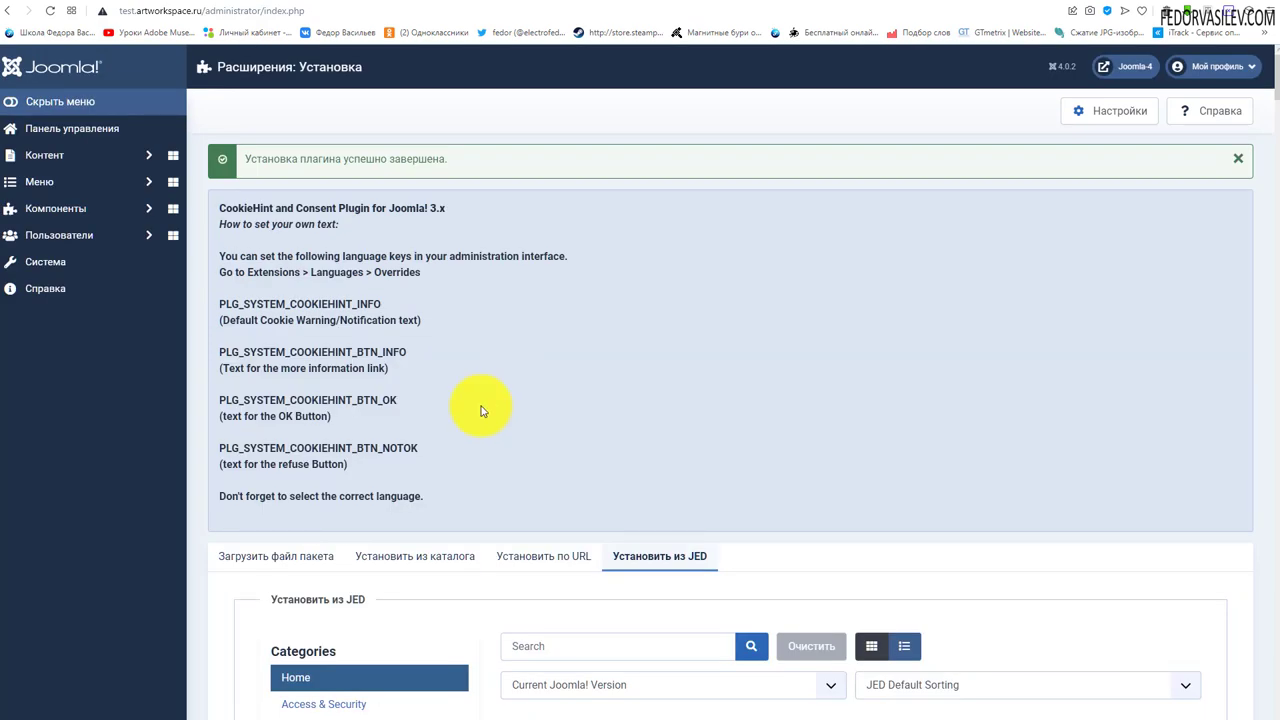
pyautogui.click(234, 556)
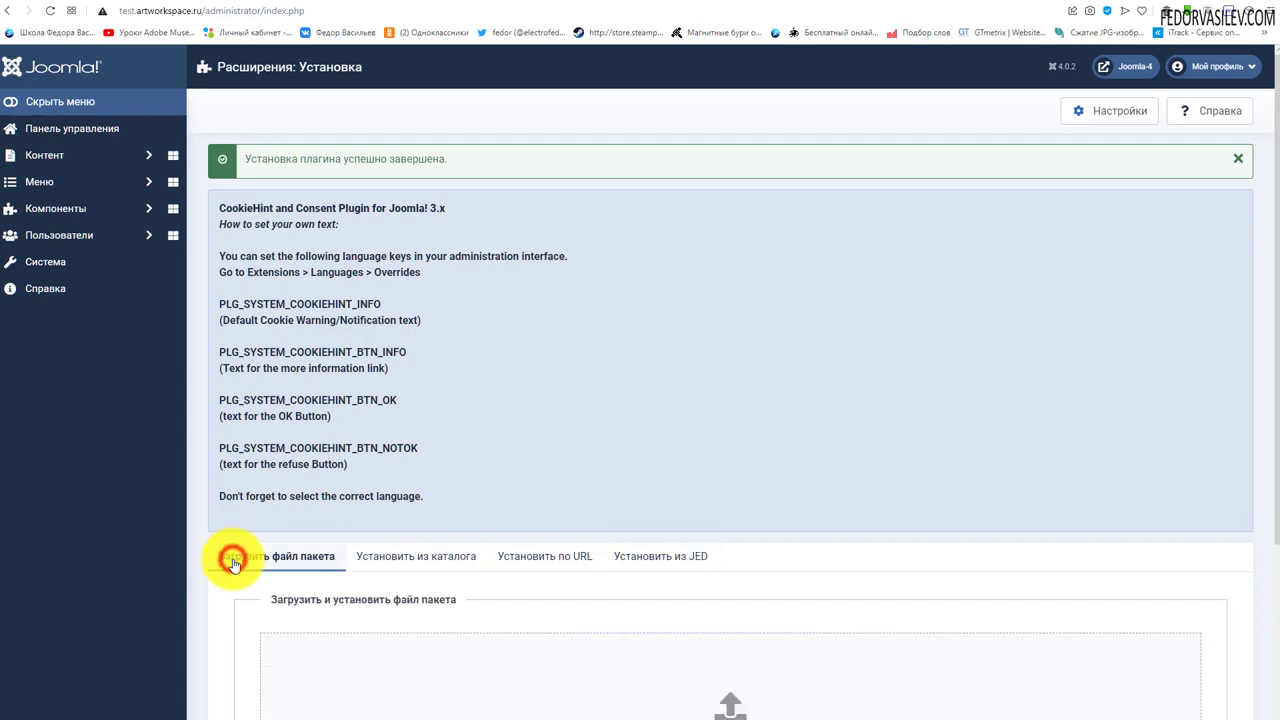
pyautogui.scroll(-1, 432, 443)
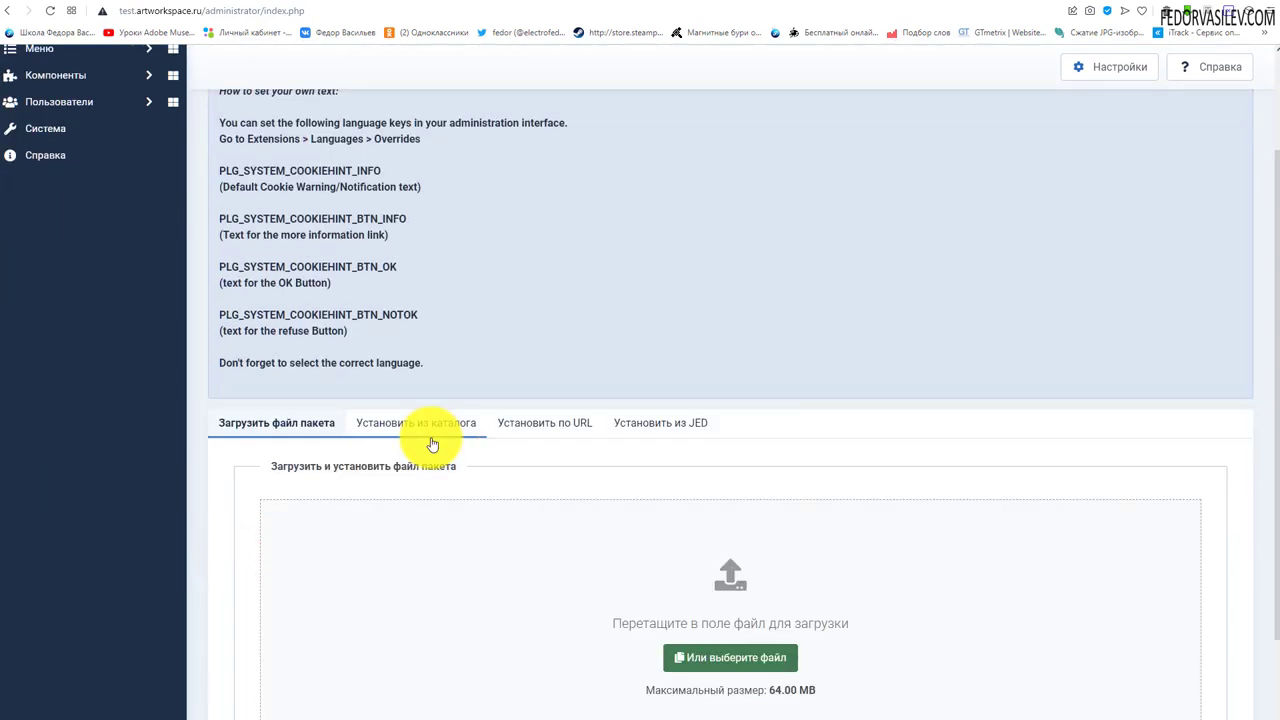
pyautogui.scroll(-1, 410, 455)
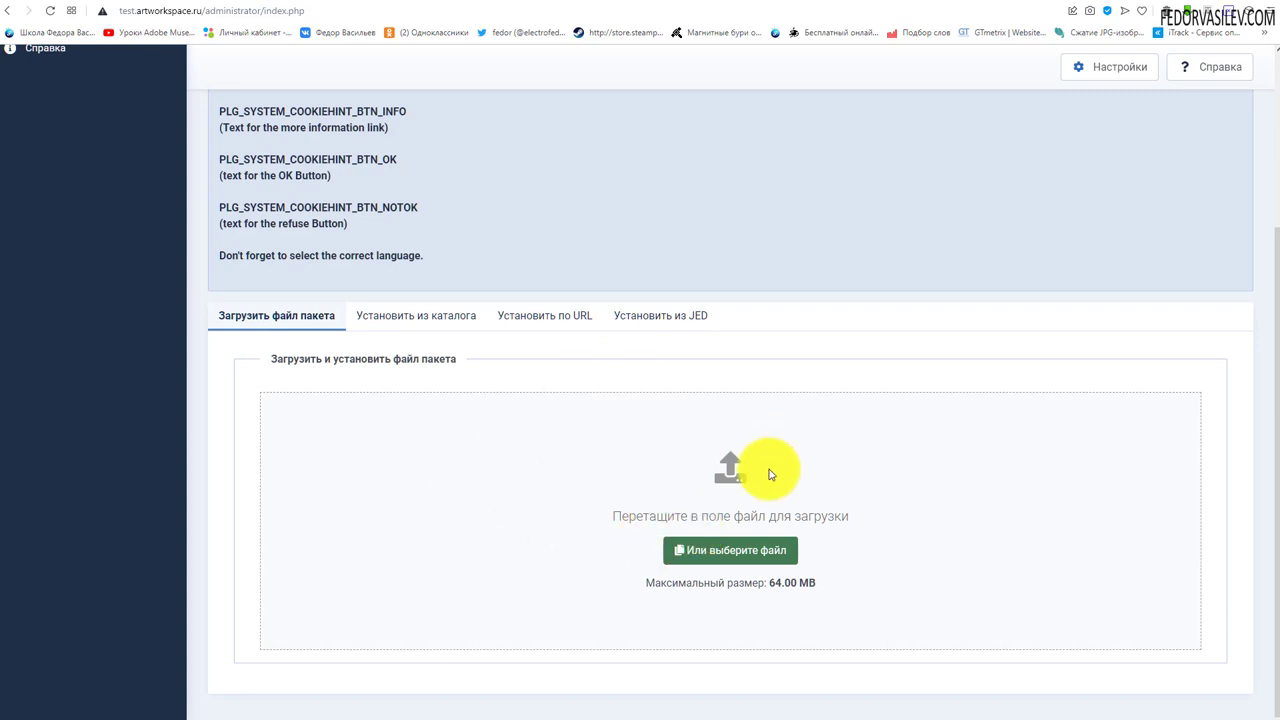
pyautogui.scroll(2, 417, 391)
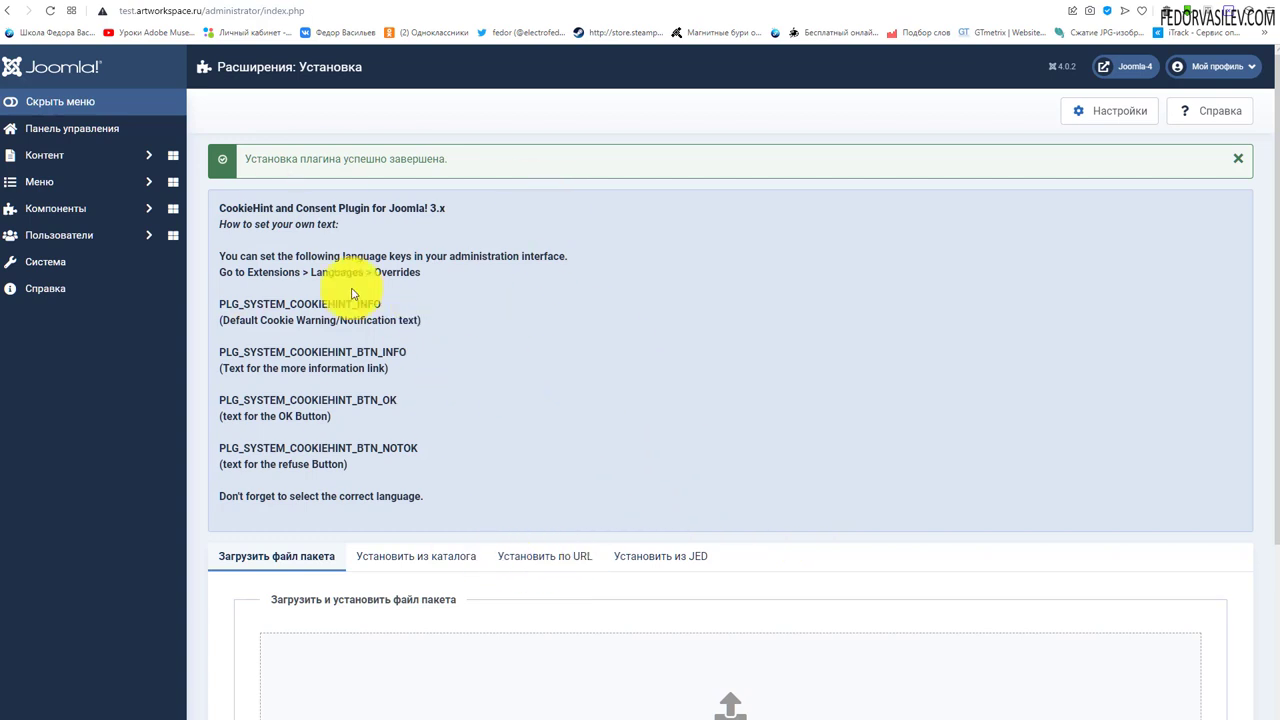
# - Open the plugin list from the control panel and sort it by ID in descending order
pyautogui.click(40, 261)
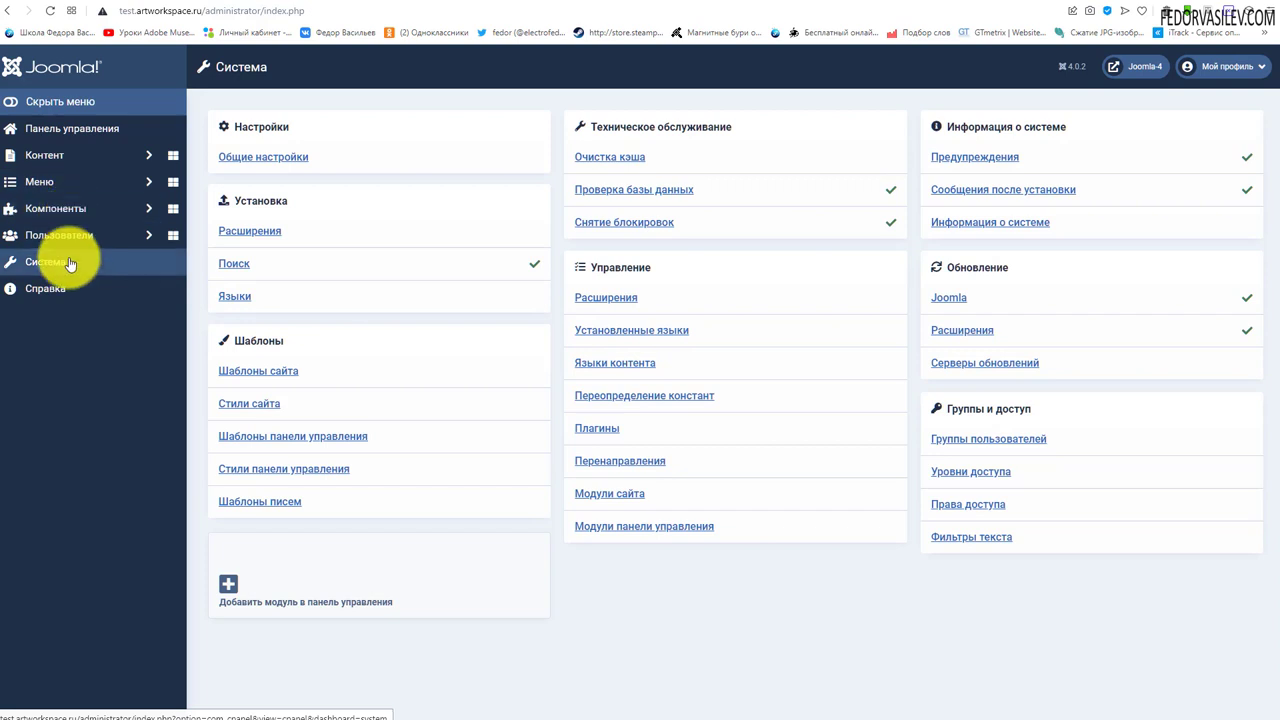
pyautogui.click(30, 132)
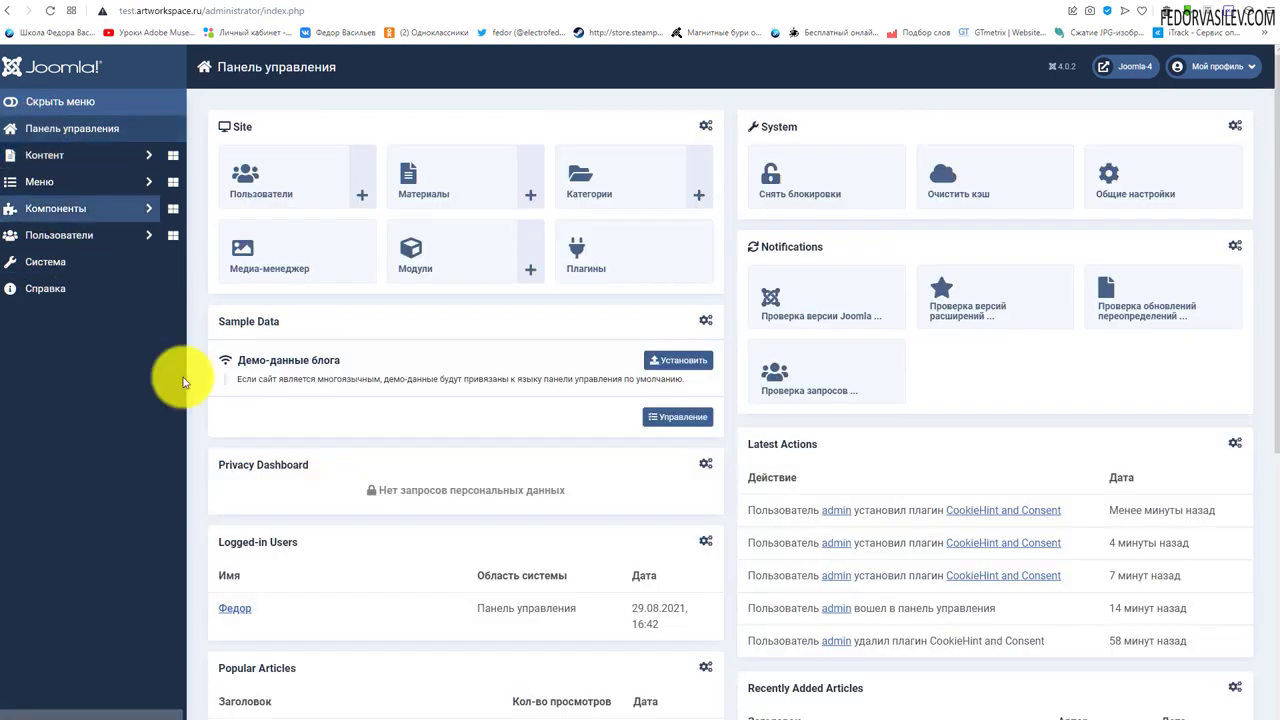
pyautogui.click(597, 256)
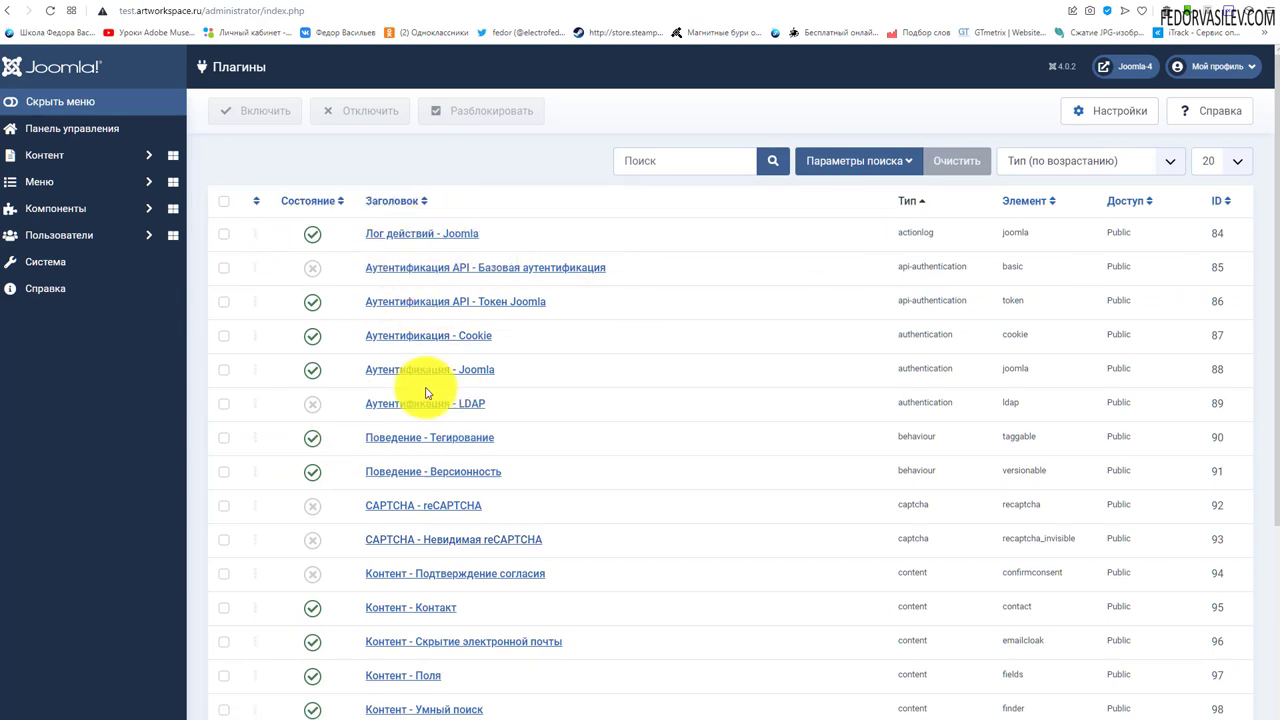
pyautogui.scroll(-1, 540, 290)
pyautogui.scroll(1, 580, 230)
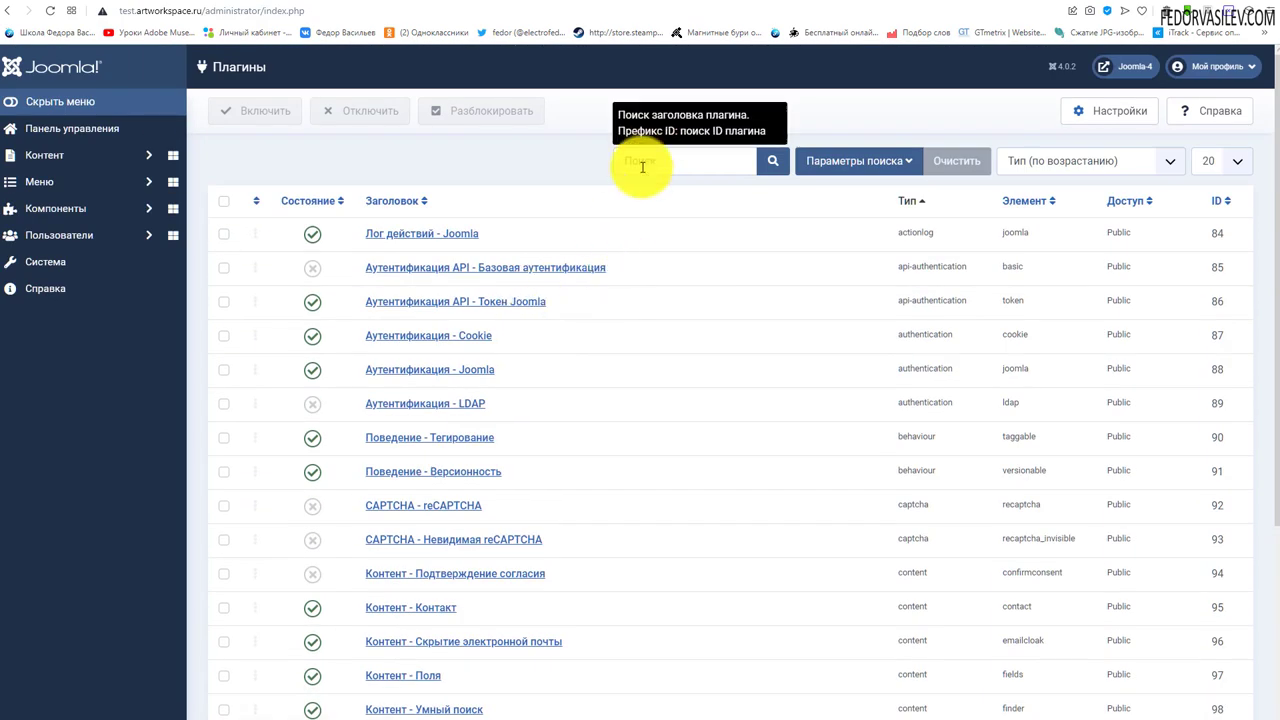
pyautogui.click(1216, 201)
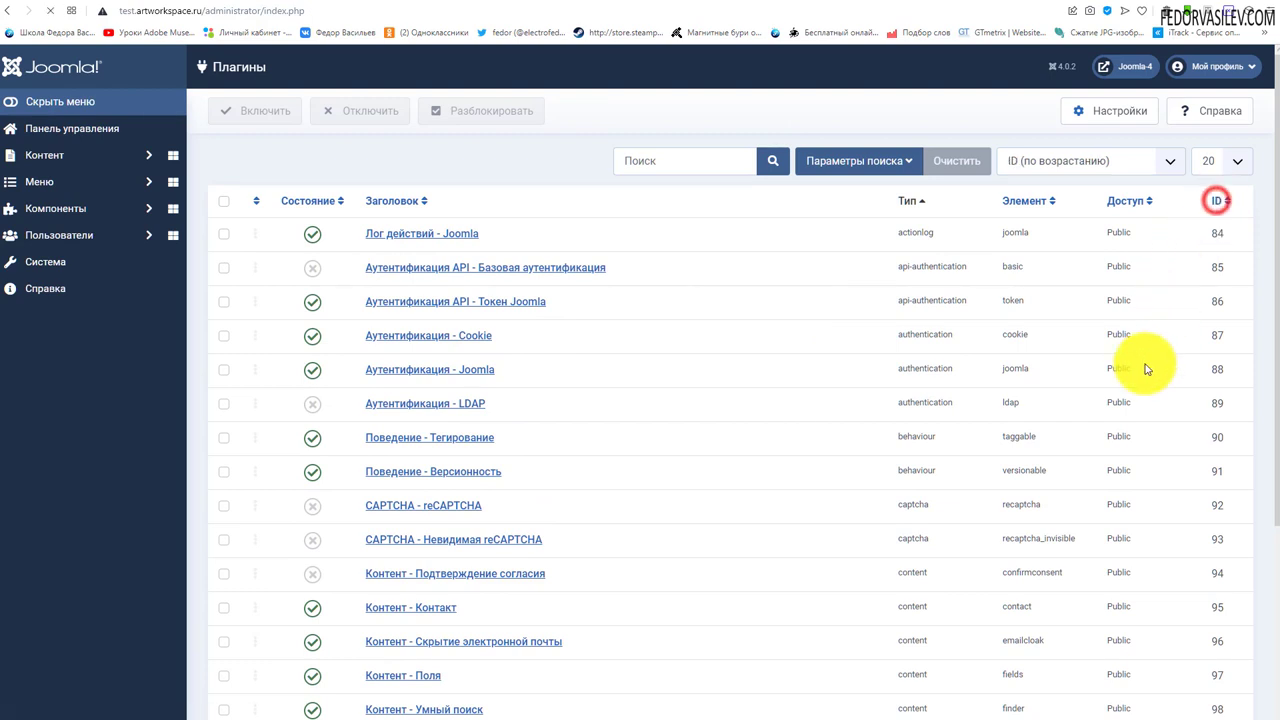
pyautogui.click(1216, 201)
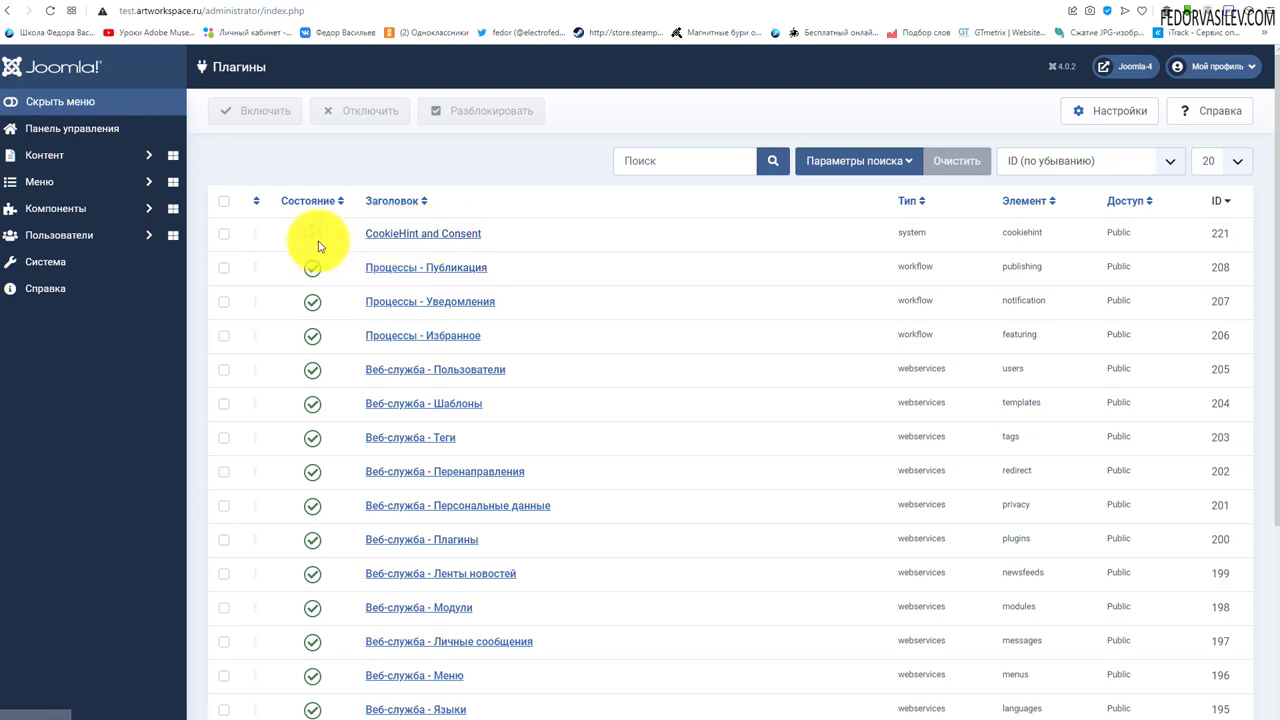
# - Open the CookieHint and Consent plugin's settings and set its status to Включено
pyautogui.click(379, 232)
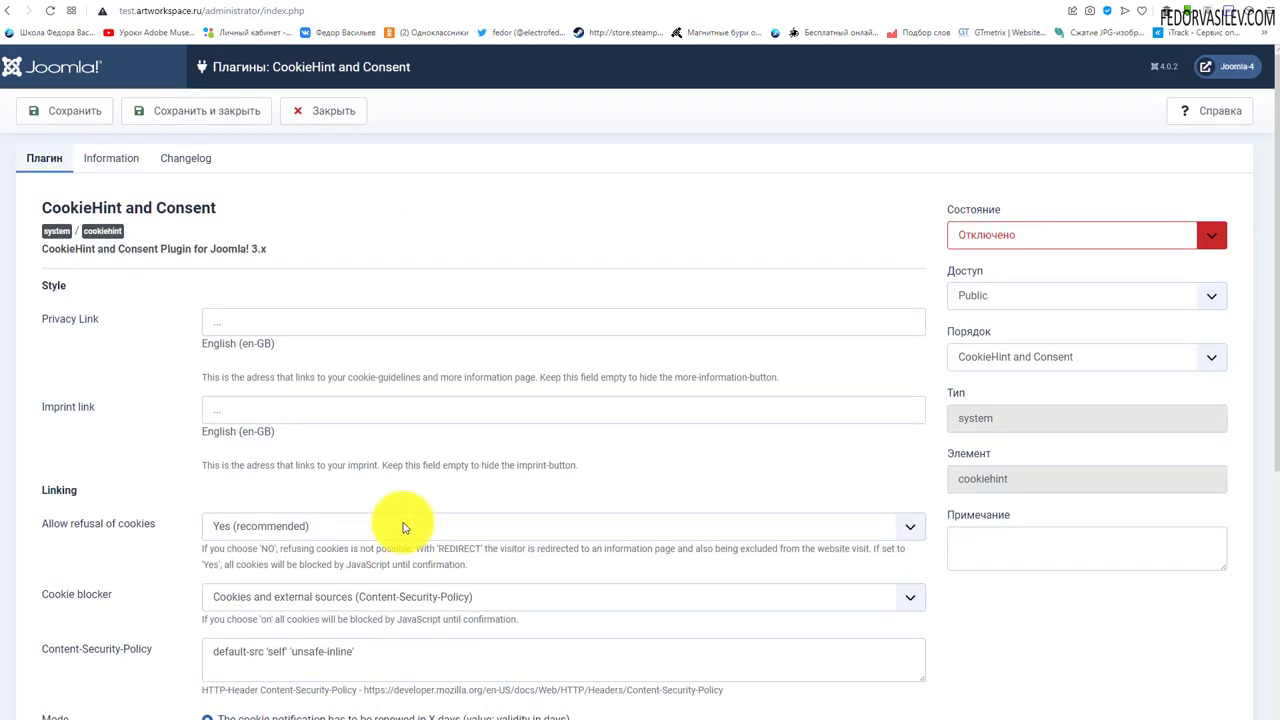
pyautogui.click(984, 235)
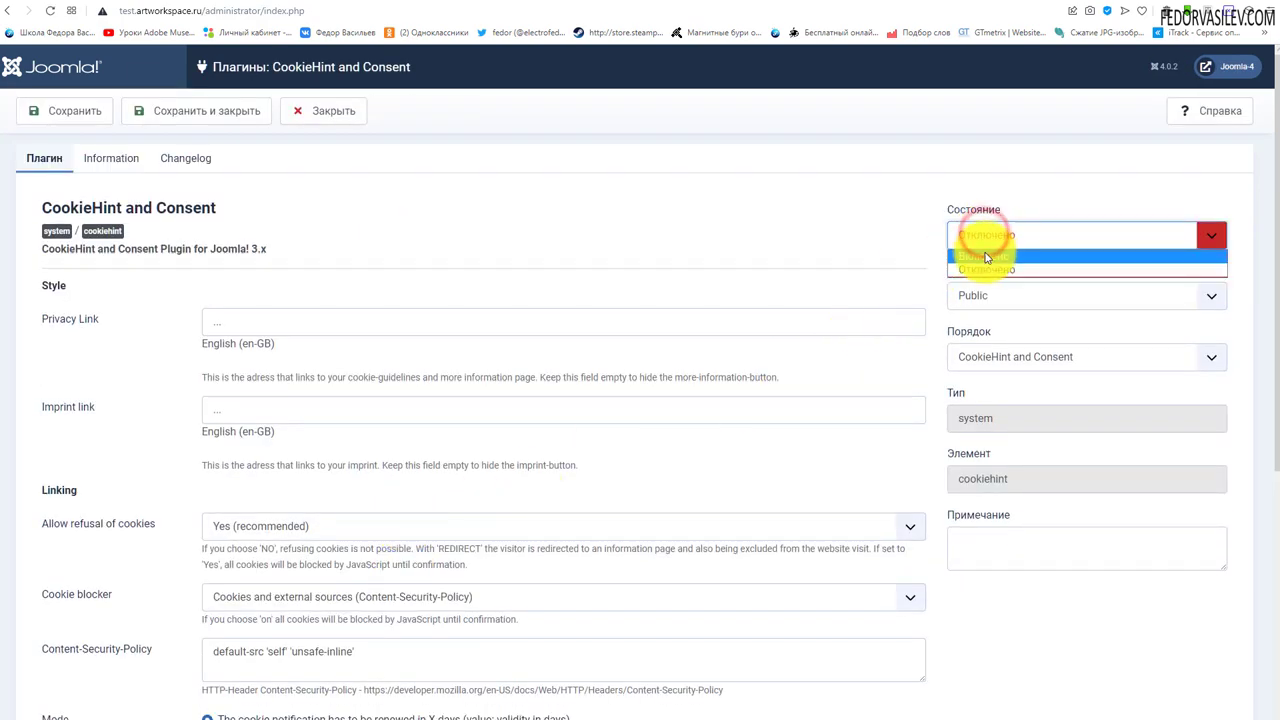
pyautogui.click(984, 257)
# - Look through the plugin's parameters, its Information text and its Changelog
pyautogui.scroll(-4, 251, 263)
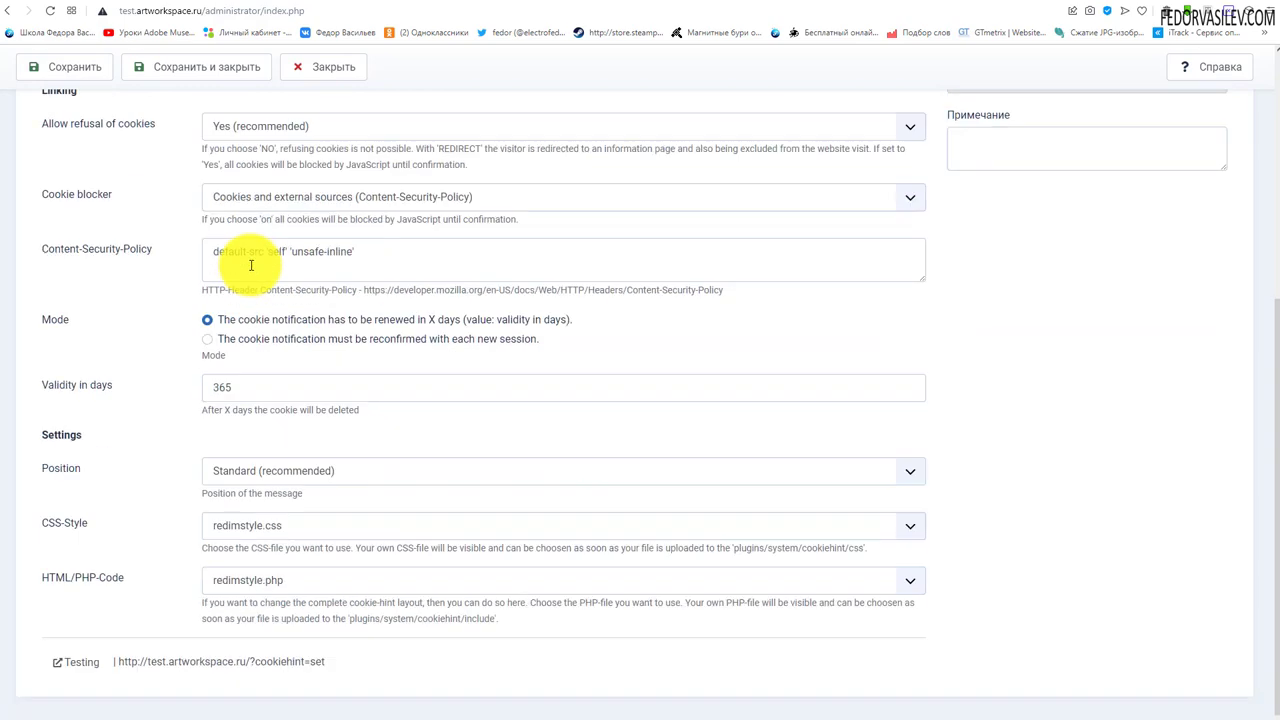
pyautogui.scroll(4, 362, 512)
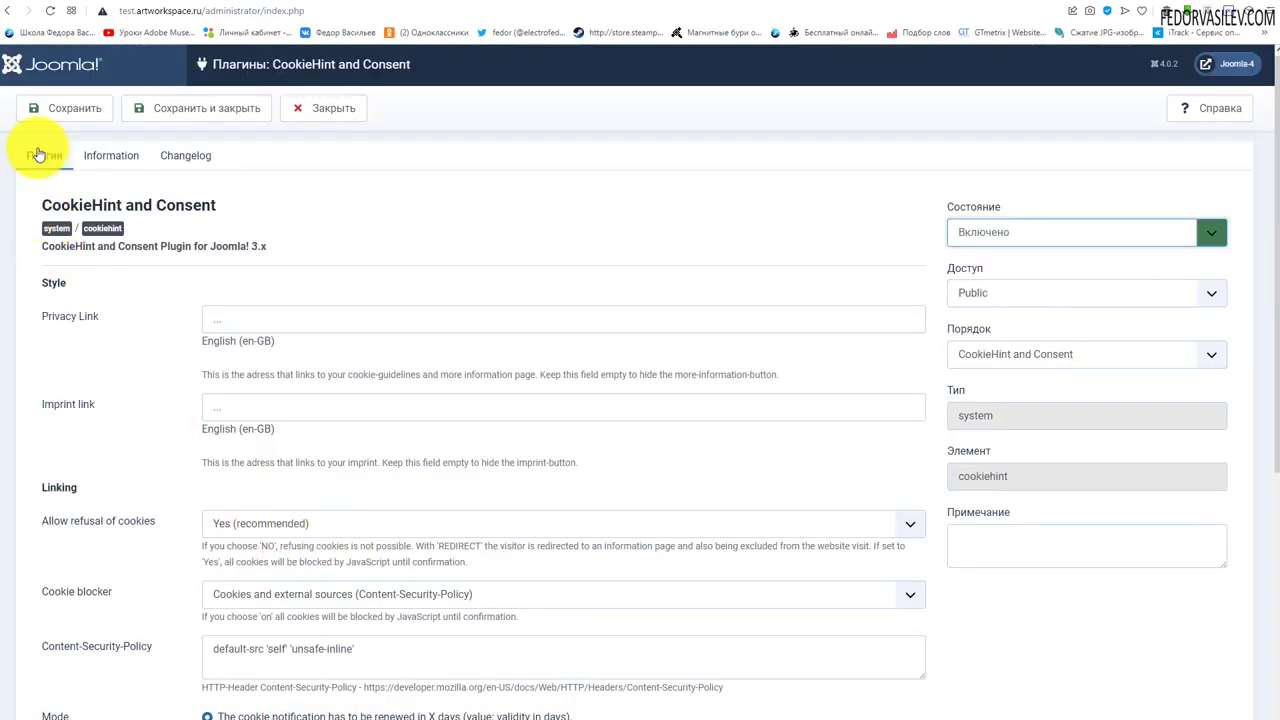
pyautogui.click(120, 158)
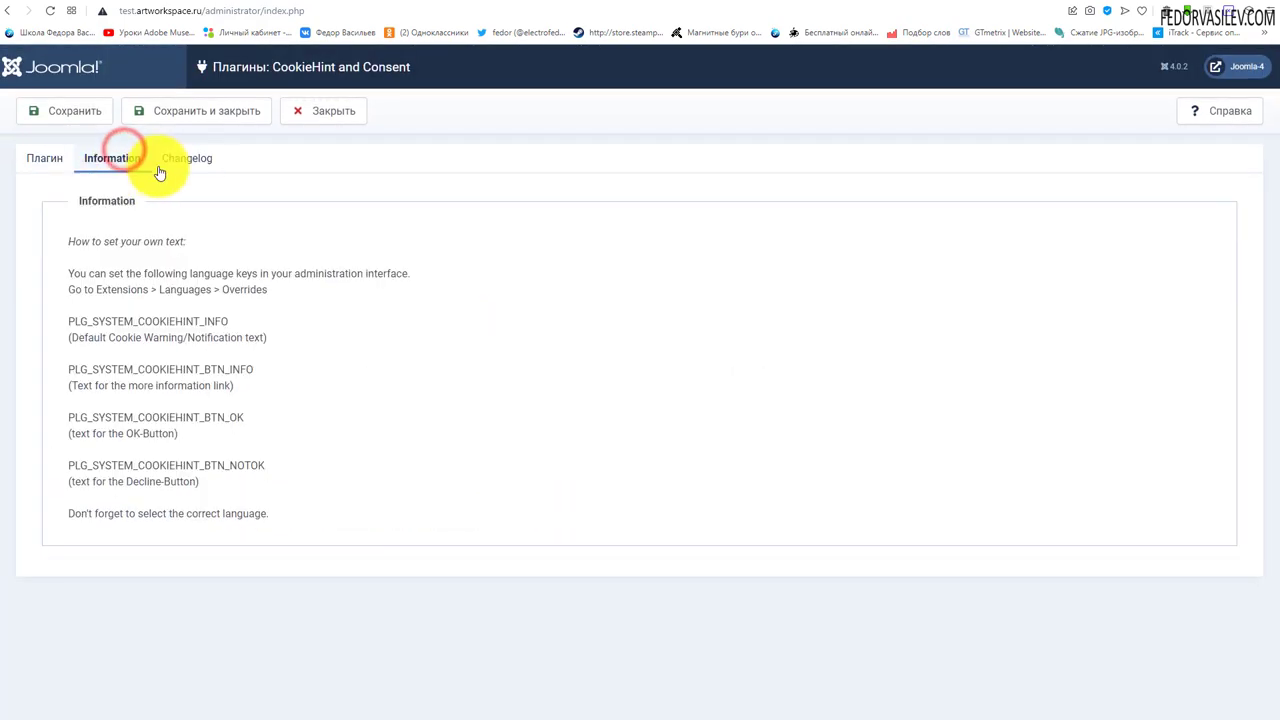
pyautogui.click(169, 165)
pyautogui.click(113, 166)
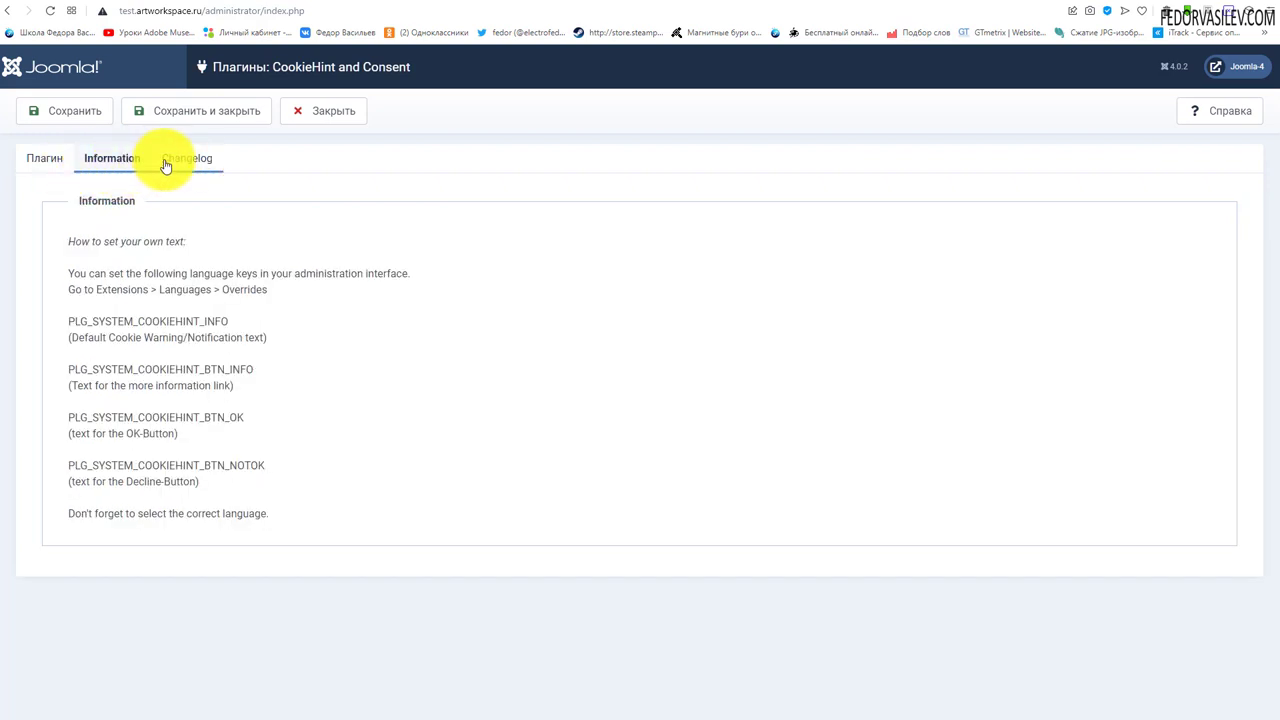
pyautogui.click(50, 158)
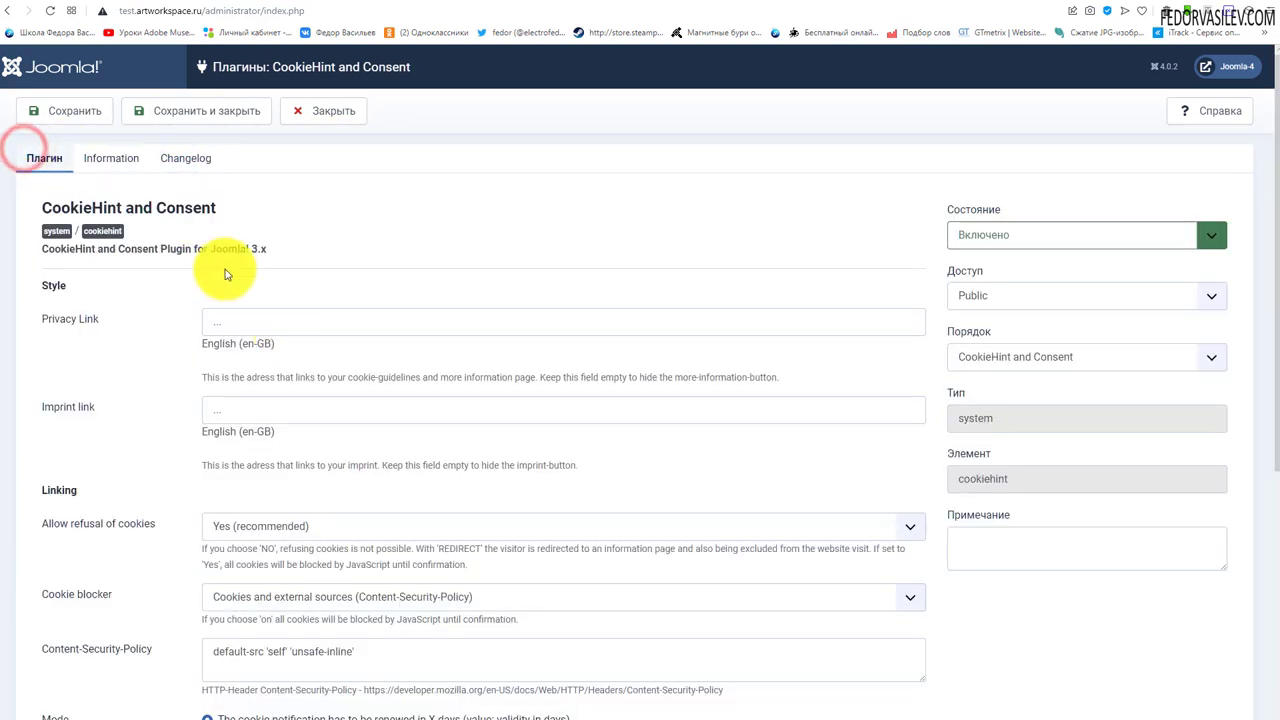
# - Examine the plugin's Style, Linking and Settings parameters, including the Allow refusal of cookies choices, cookie validity, CSS and HTML/PHP code options
pyautogui.scroll(-2, 149, 337)
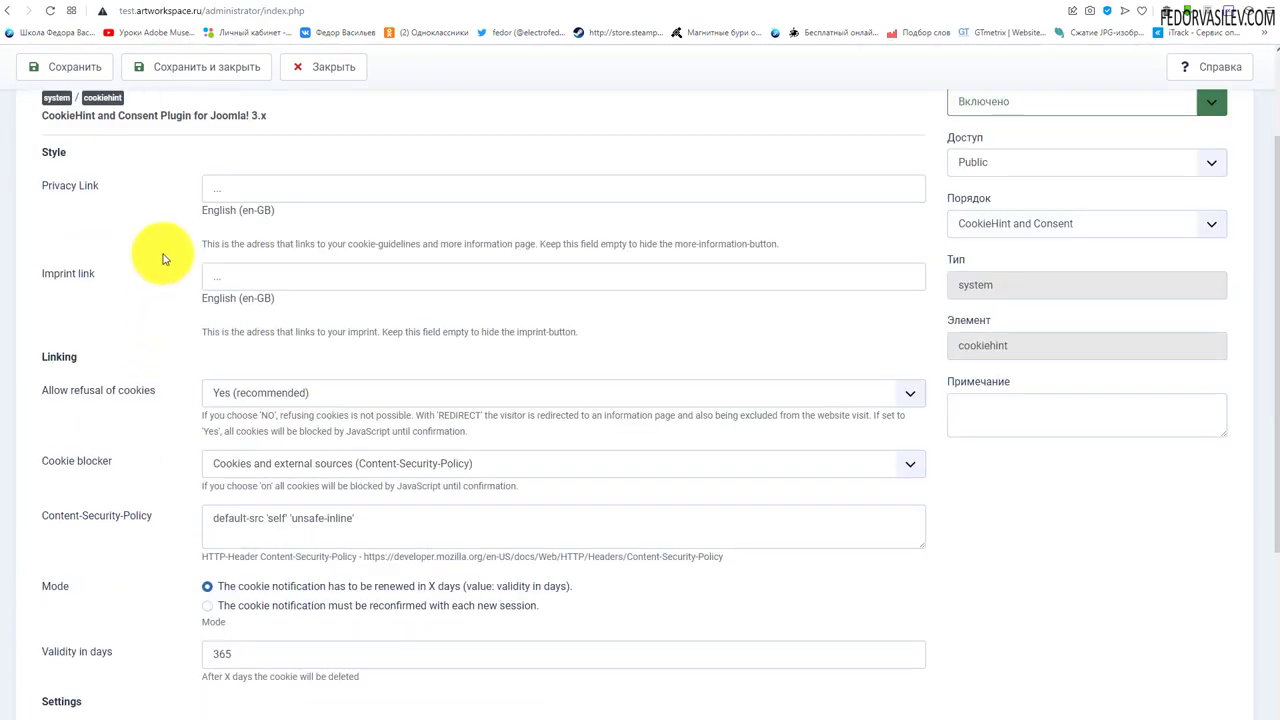
pyautogui.scroll(-4, 400, 390)
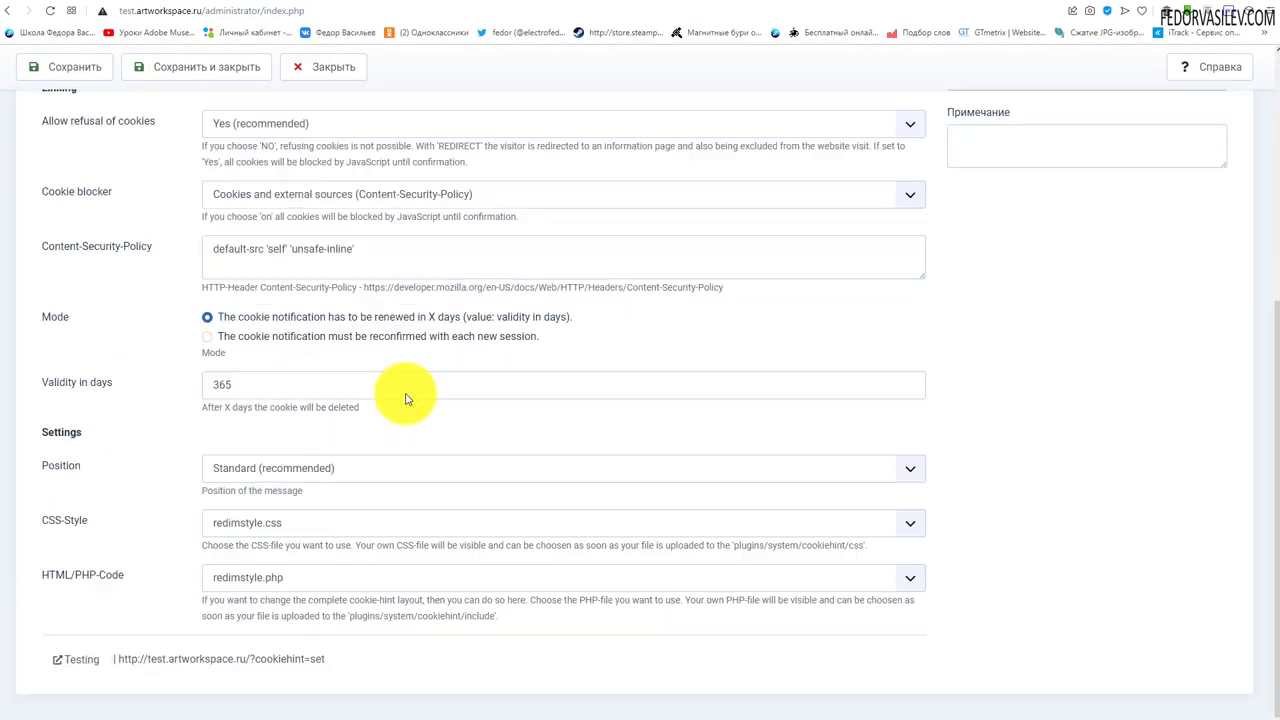
pyautogui.scroll(5, 405, 543)
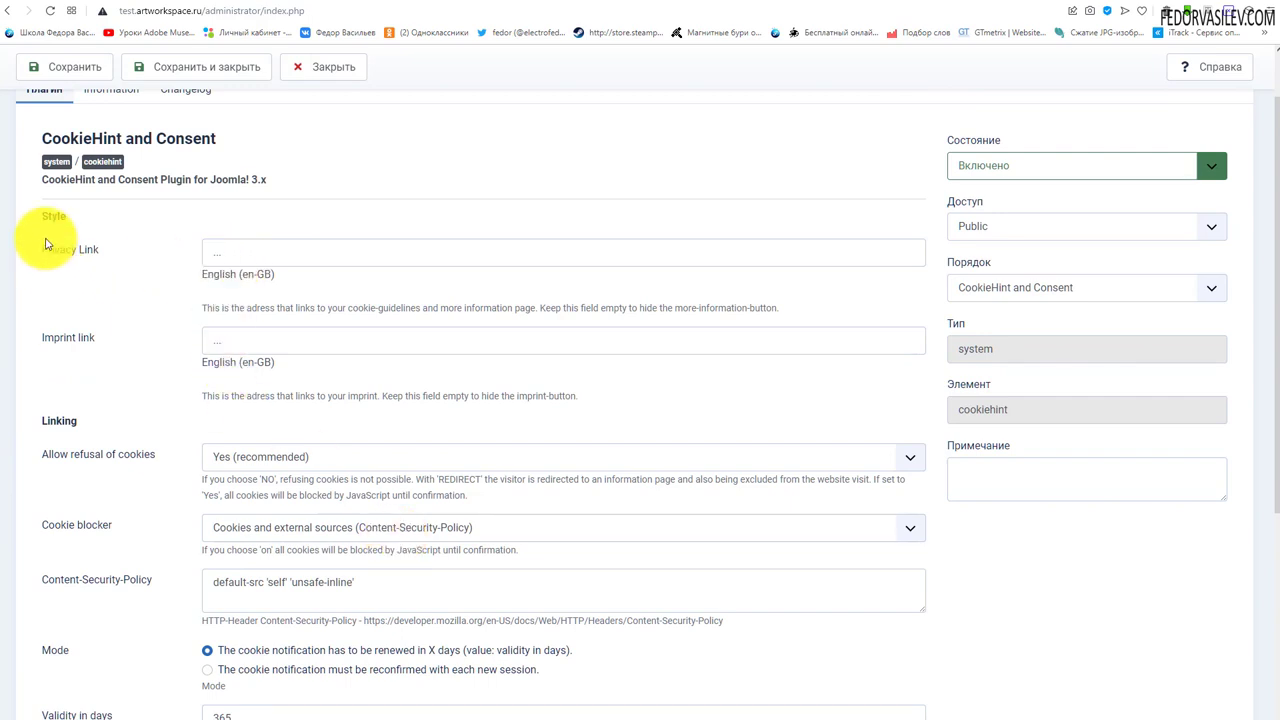
pyautogui.scroll(-2, 100, 350)
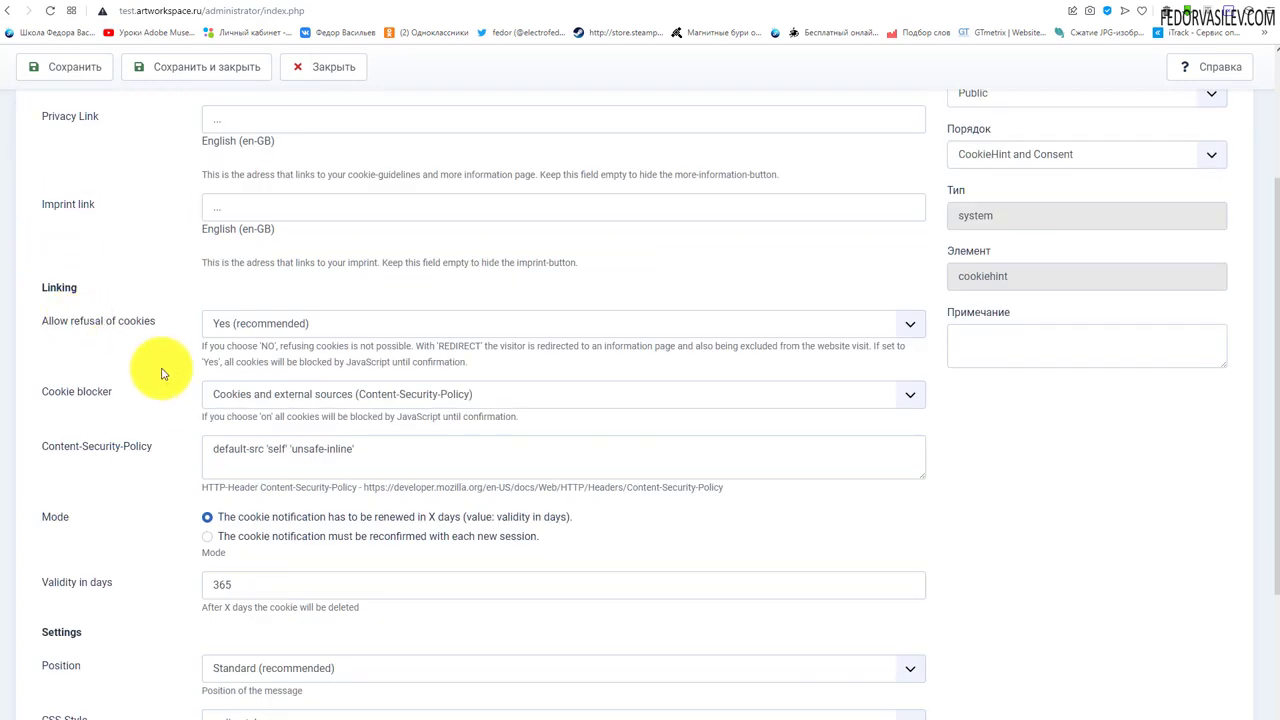
pyautogui.click(236, 327)
pyautogui.click(236, 327)
pyautogui.scroll(-2, 166, 409)
pyautogui.scroll(-1, 245, 455)
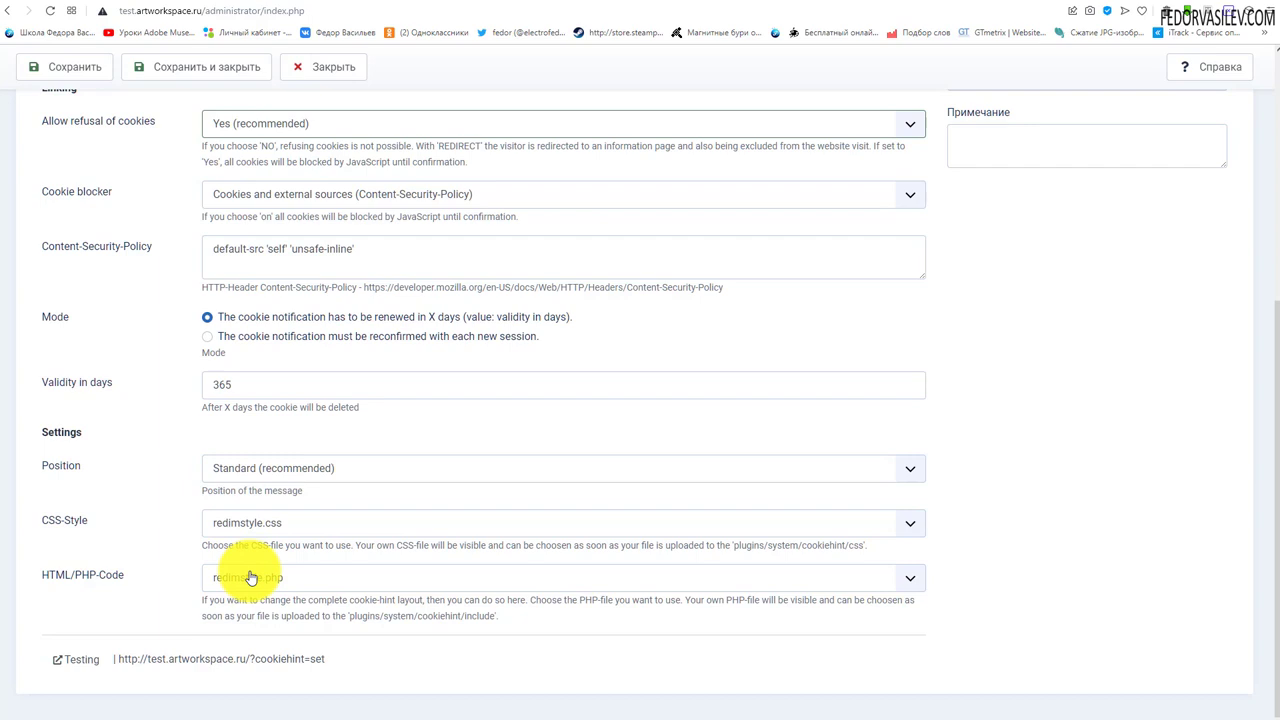
pyautogui.scroll(6, 250, 578)
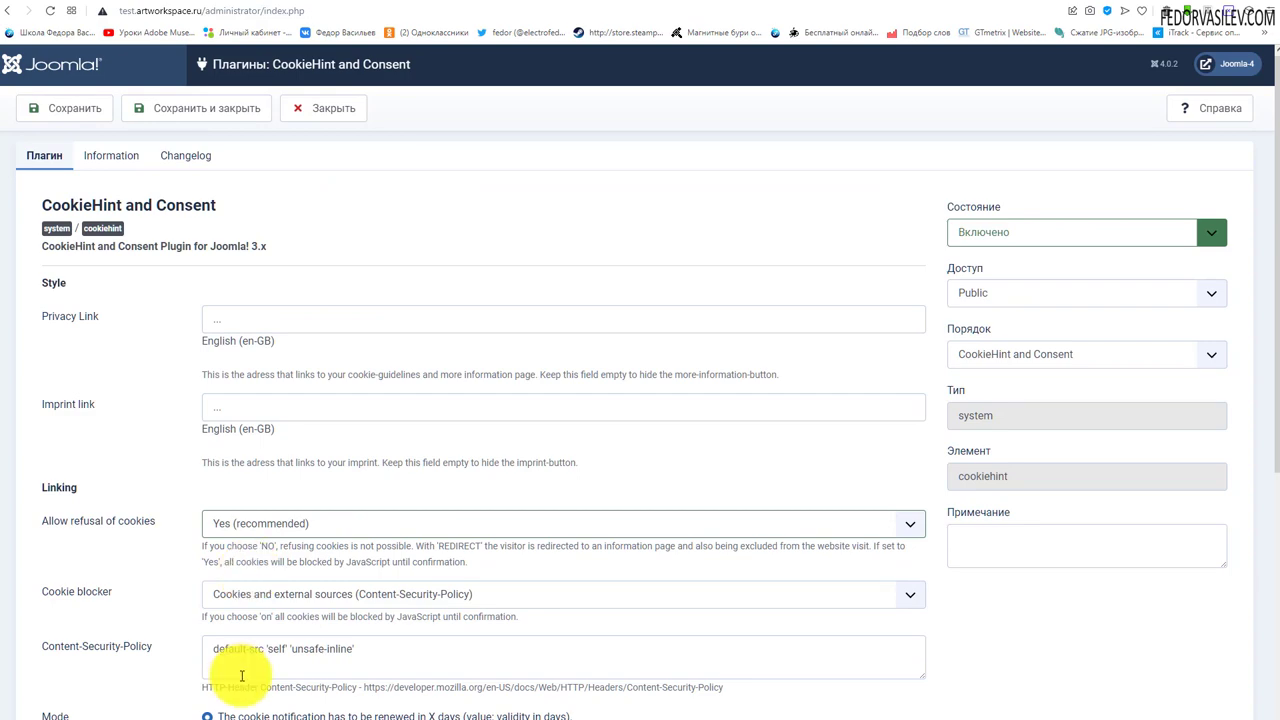
pyautogui.scroll(-4, 300, 620)
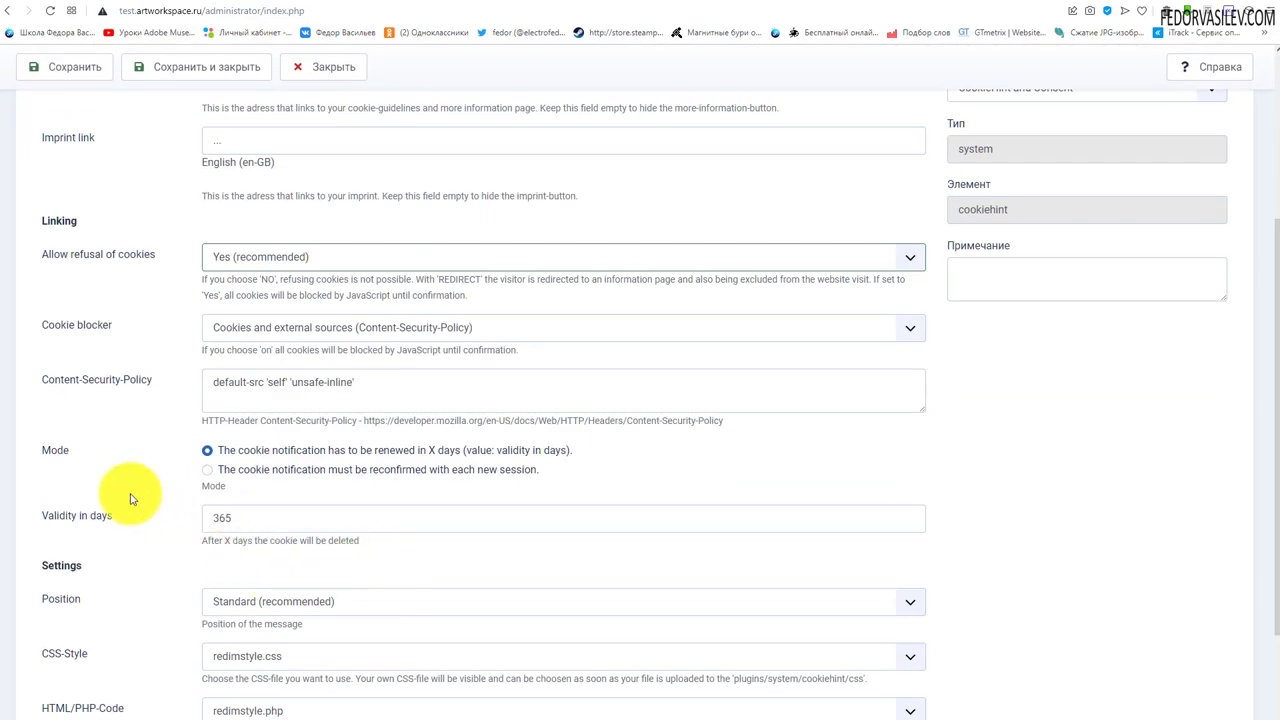
pyautogui.scroll(-2, 215, 443)
pyautogui.scroll(3, 224, 442)
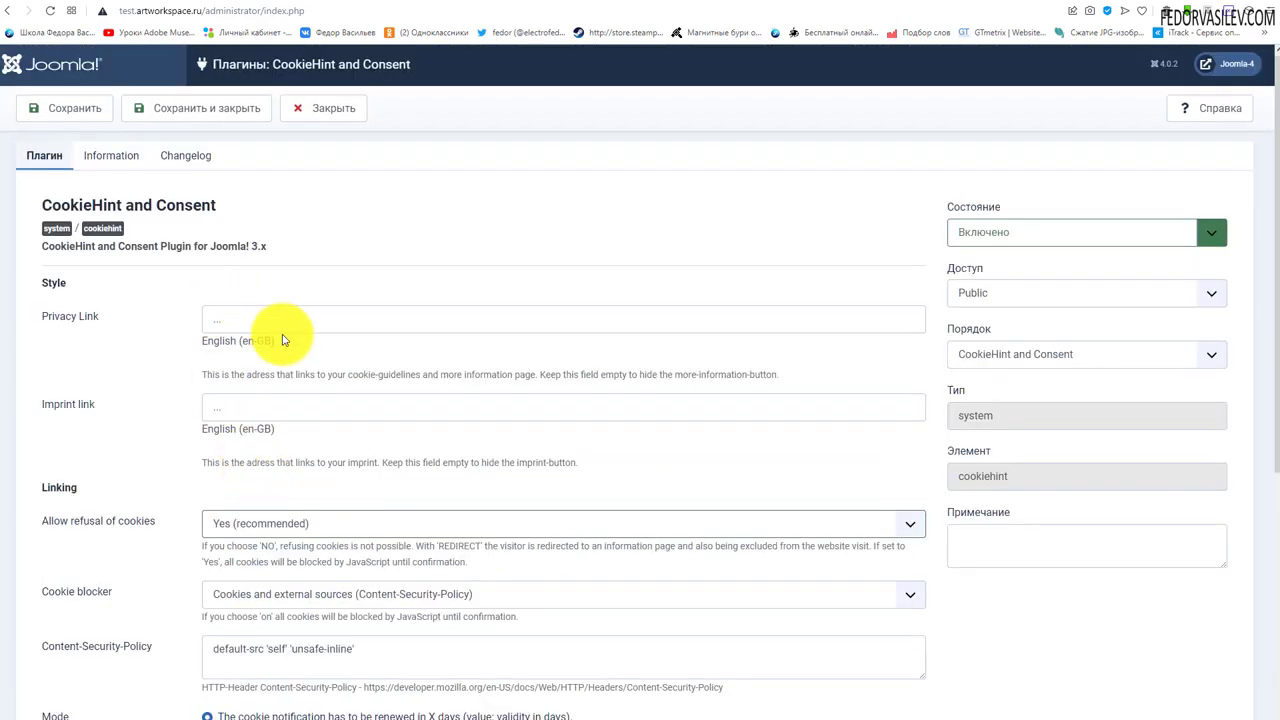
pyautogui.scroll(-4, 283, 350)
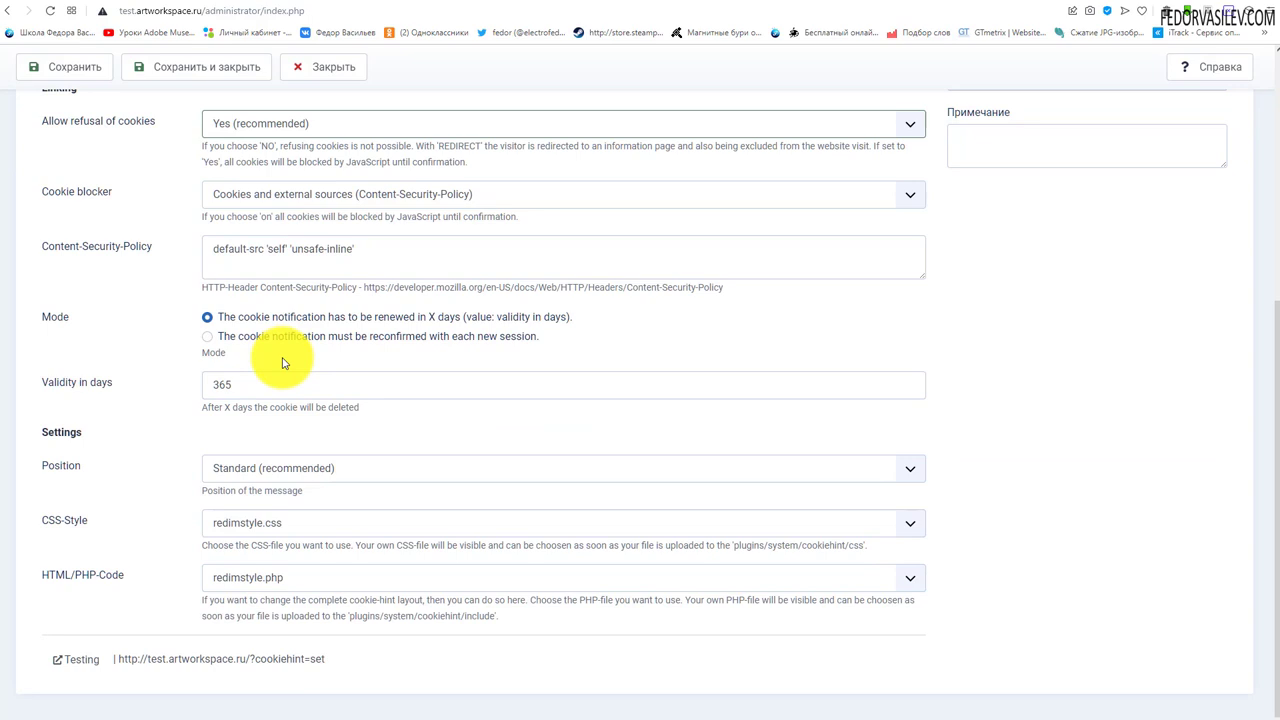
pyautogui.scroll(3, 332, 434)
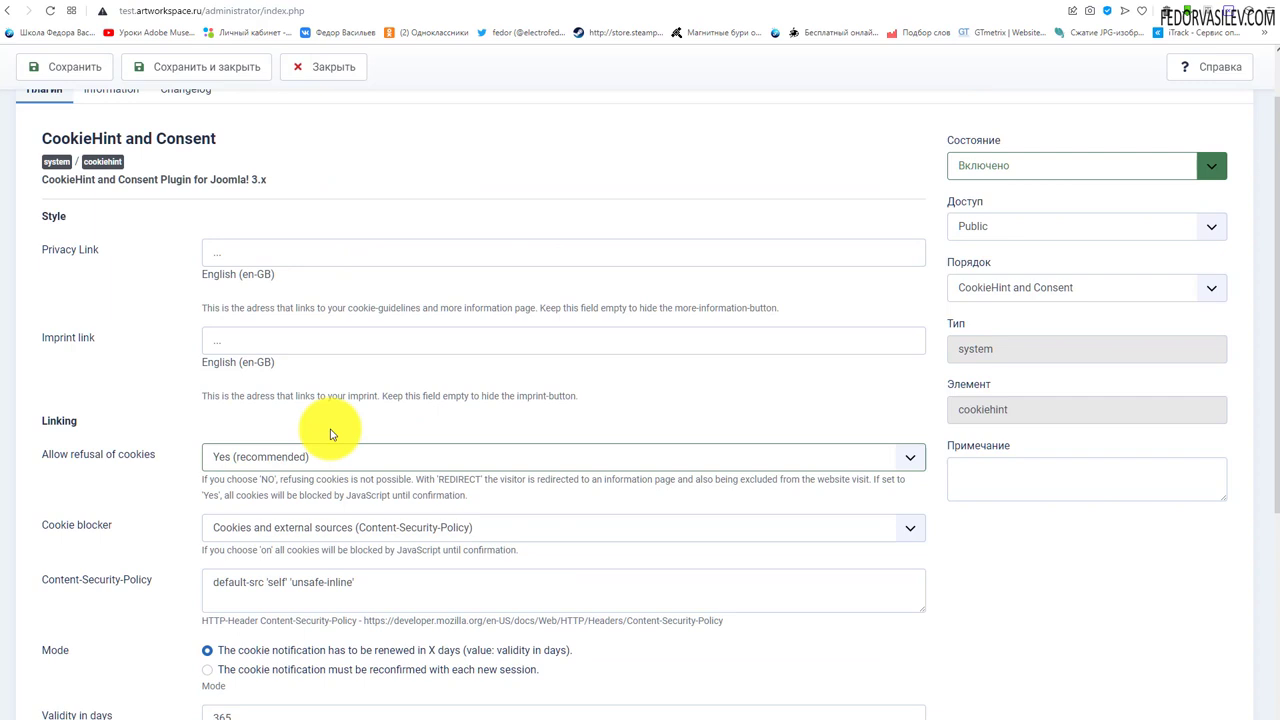
pyautogui.scroll(1, 335, 445)
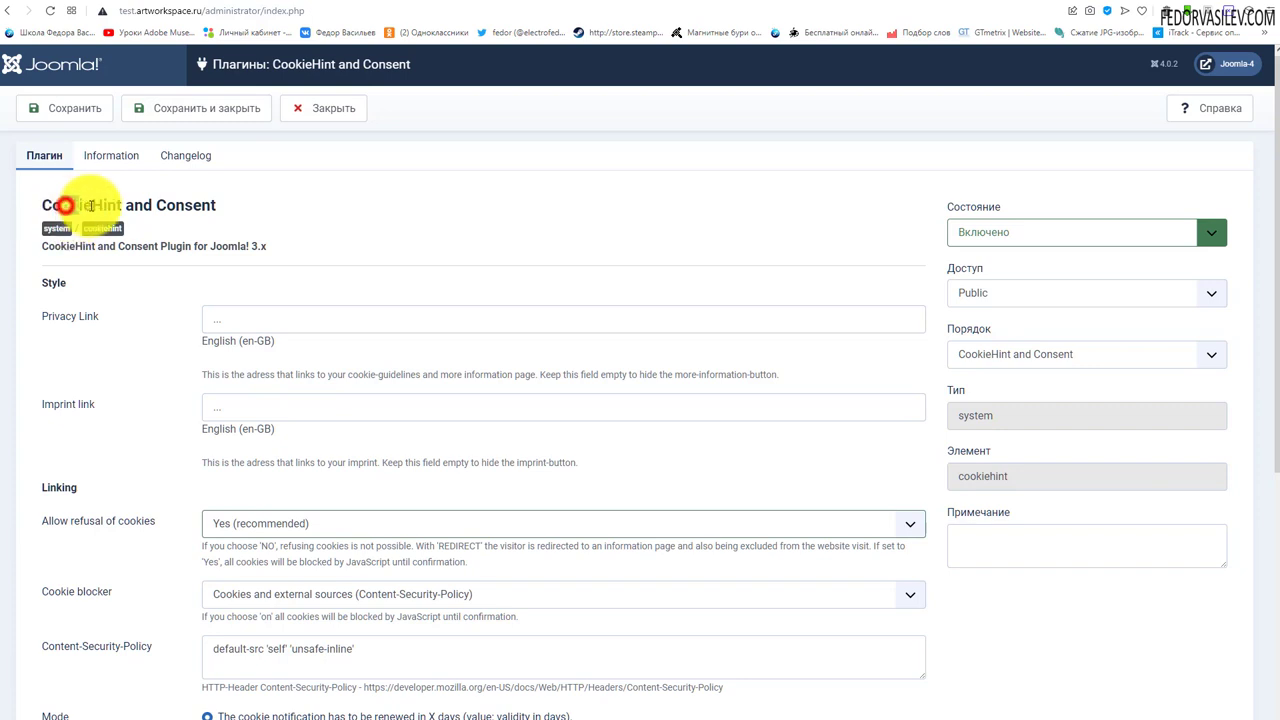
# - Highlight the title CookieHint and Consent, review the parameters once more, and close the plugin without saving
pyautogui.moveTo(104, 206); pyautogui.dragTo(134, 205)
pyautogui.click(70, 205)
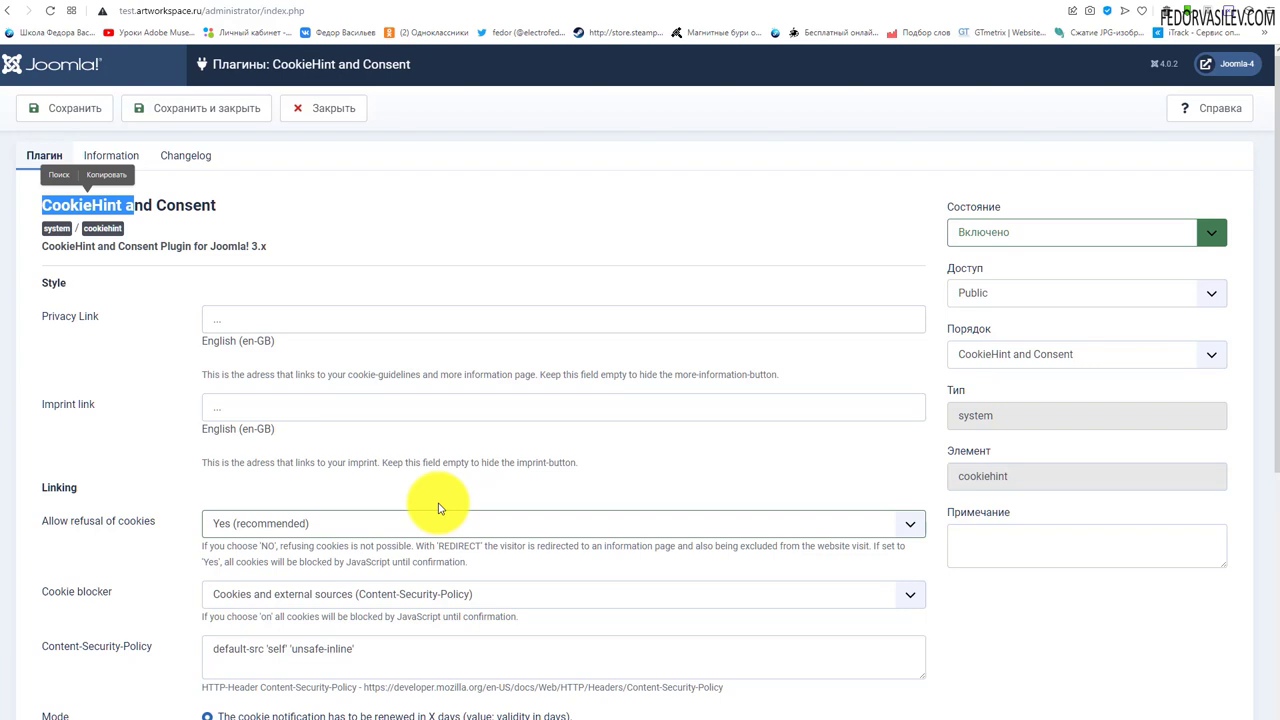
pyautogui.moveTo(228, 208); pyautogui.dragTo(52, 206)
pyautogui.click(337, 194)
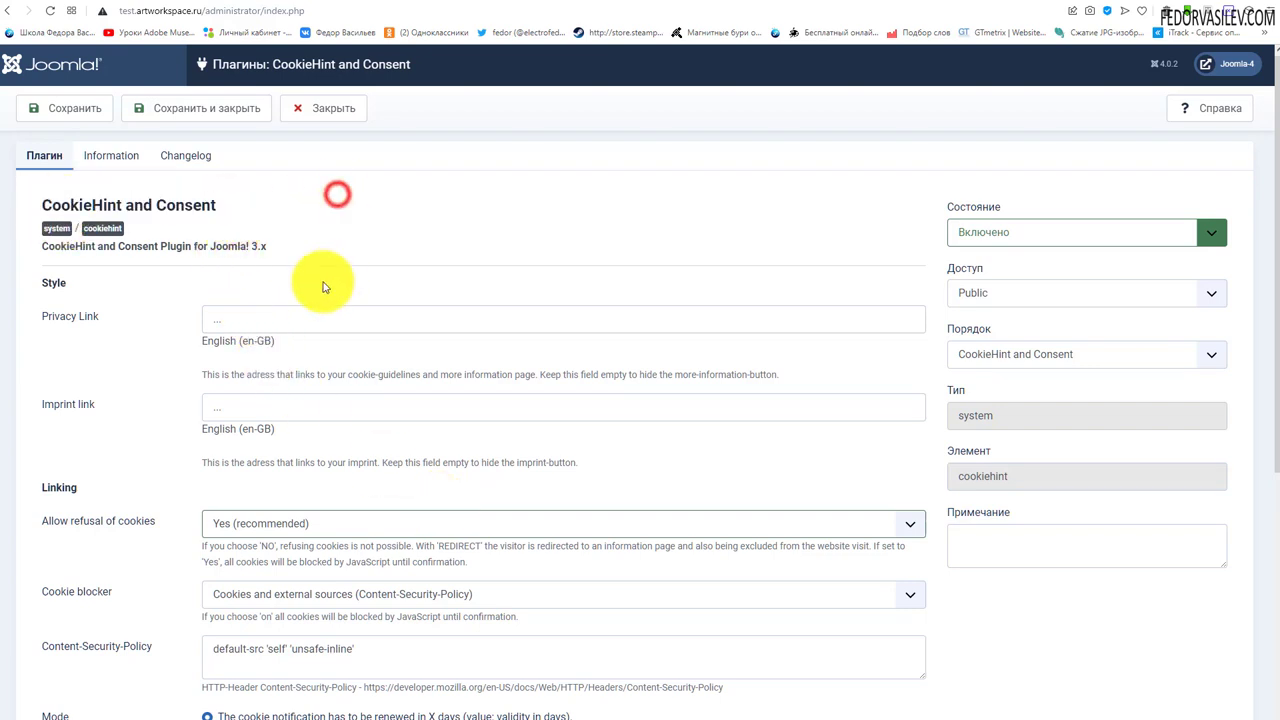
pyautogui.scroll(-4, 319, 542)
pyautogui.scroll(4, 319, 542)
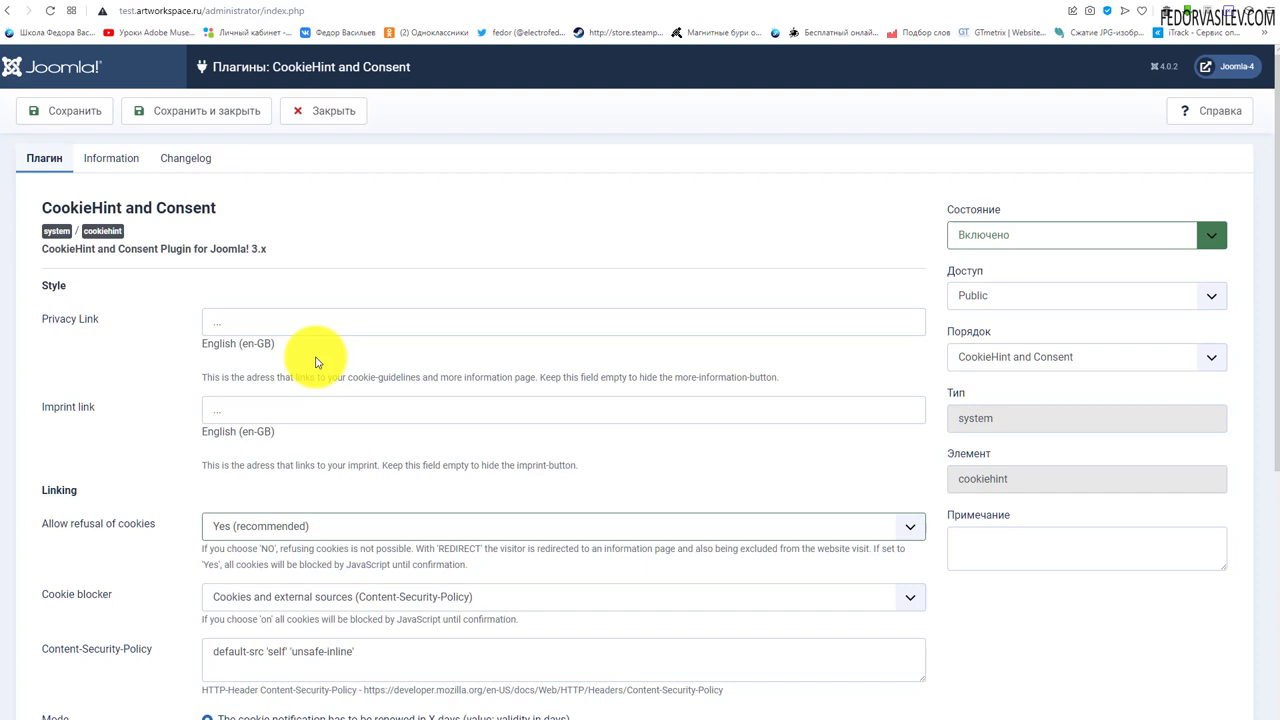
pyautogui.click(329, 115)
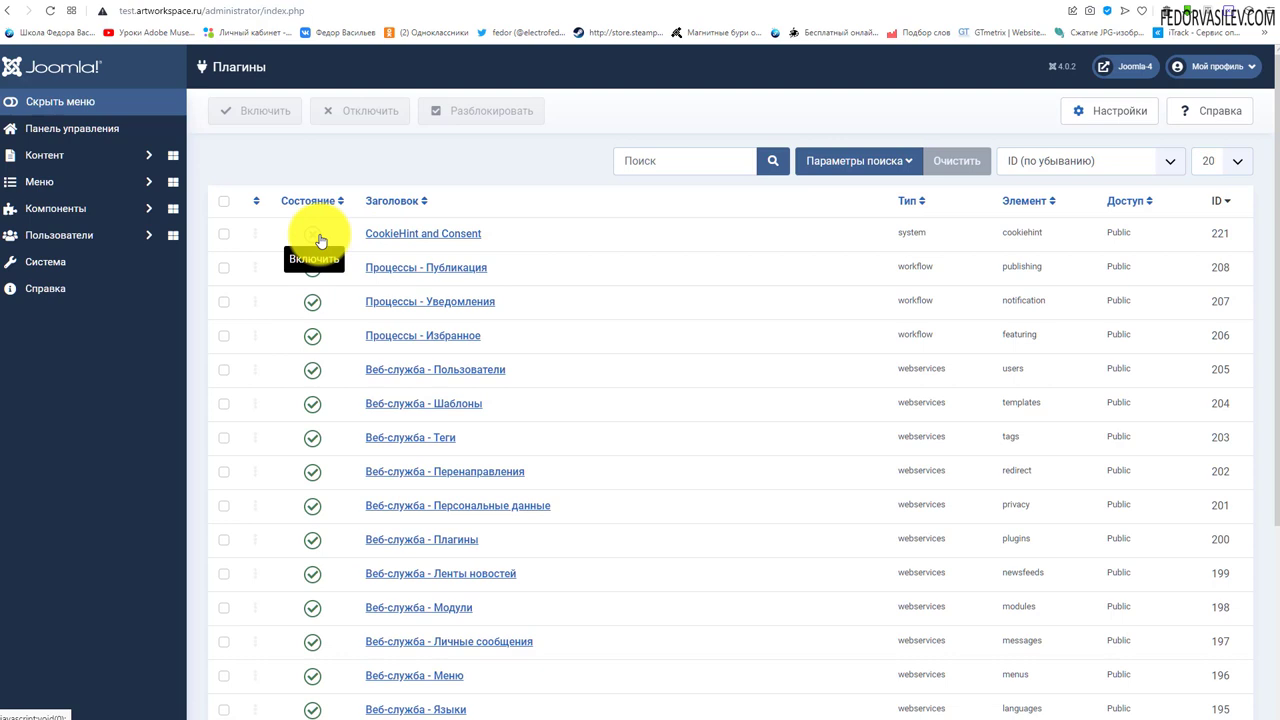
# - Mark the CookieHint and Consent plugin in the plugin list and open the system's extension management page
pyautogui.click(224, 234)
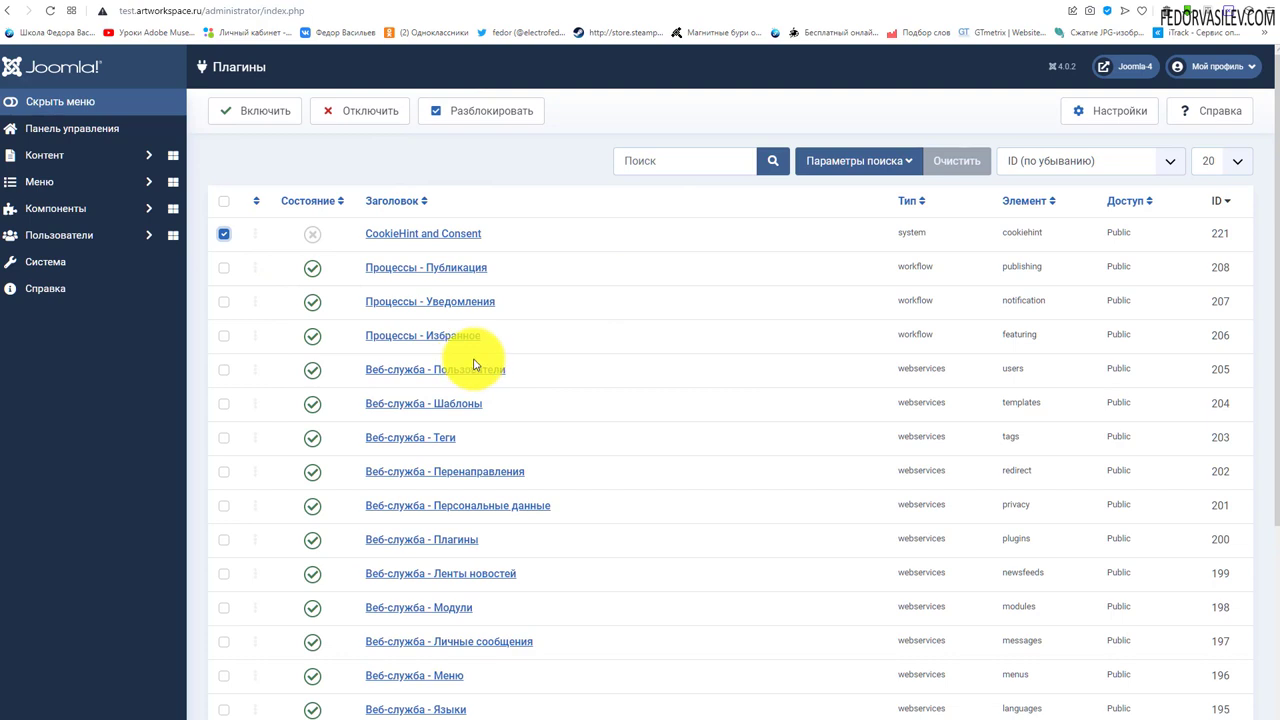
pyautogui.click(66, 265)
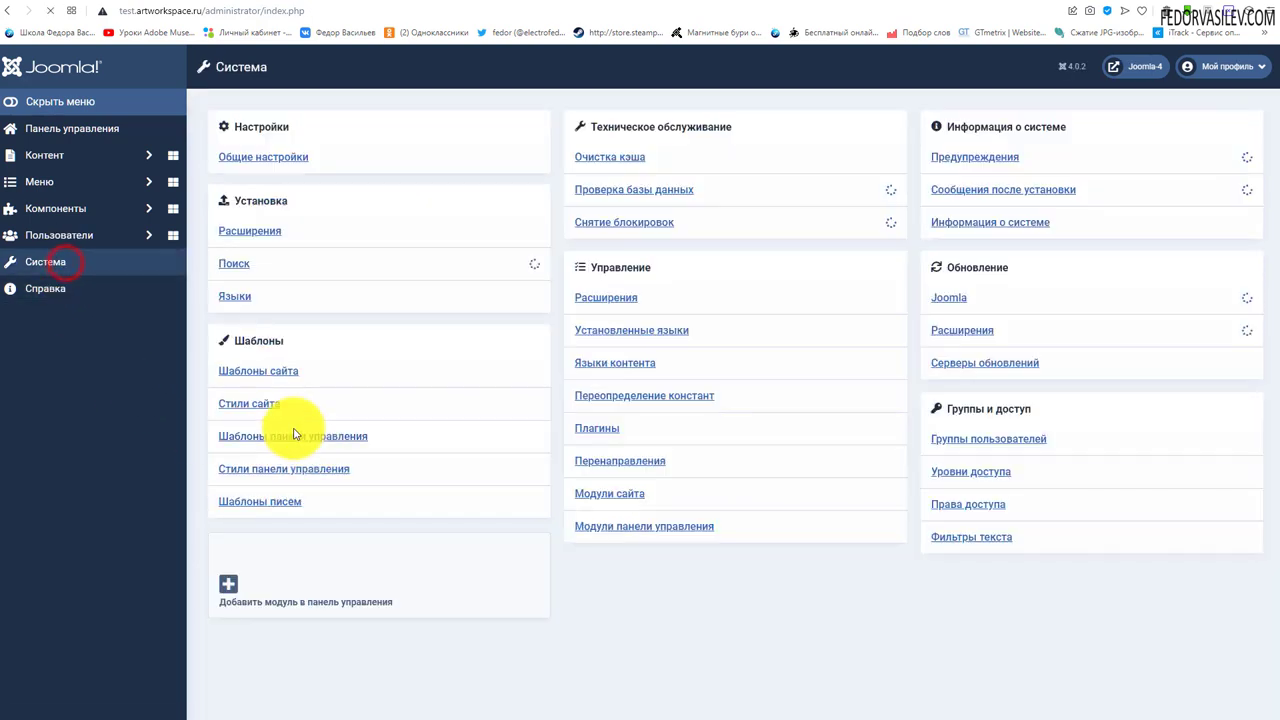
pyautogui.click(614, 298)
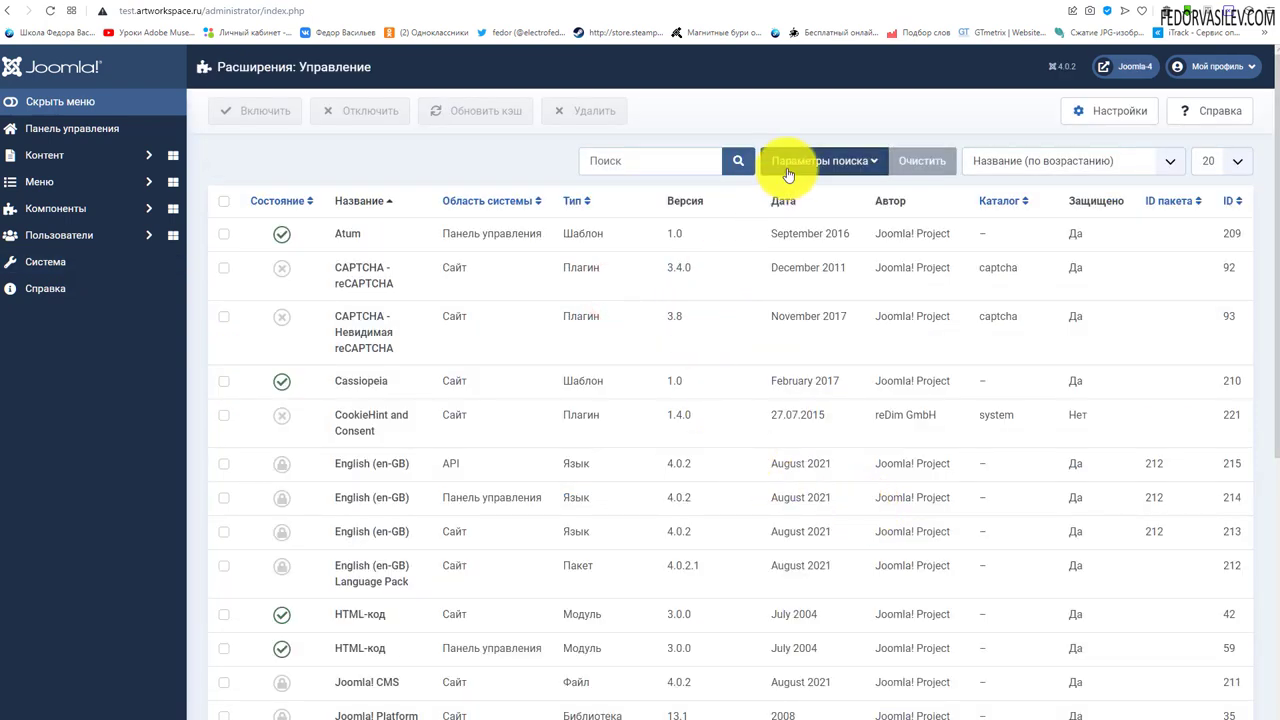
# - Filter the installed extensions by type Плагин and status Отключено
pyautogui.click(788, 174)
pyautogui.click(469, 212)
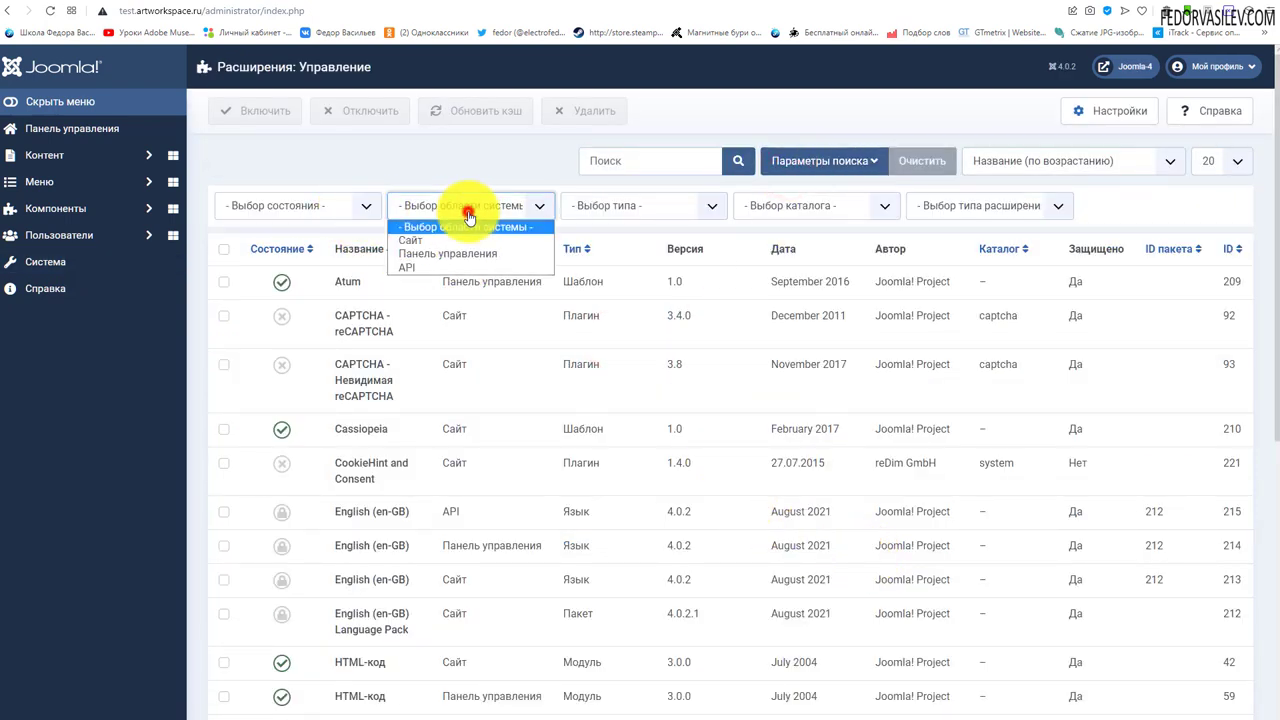
pyautogui.click(611, 206)
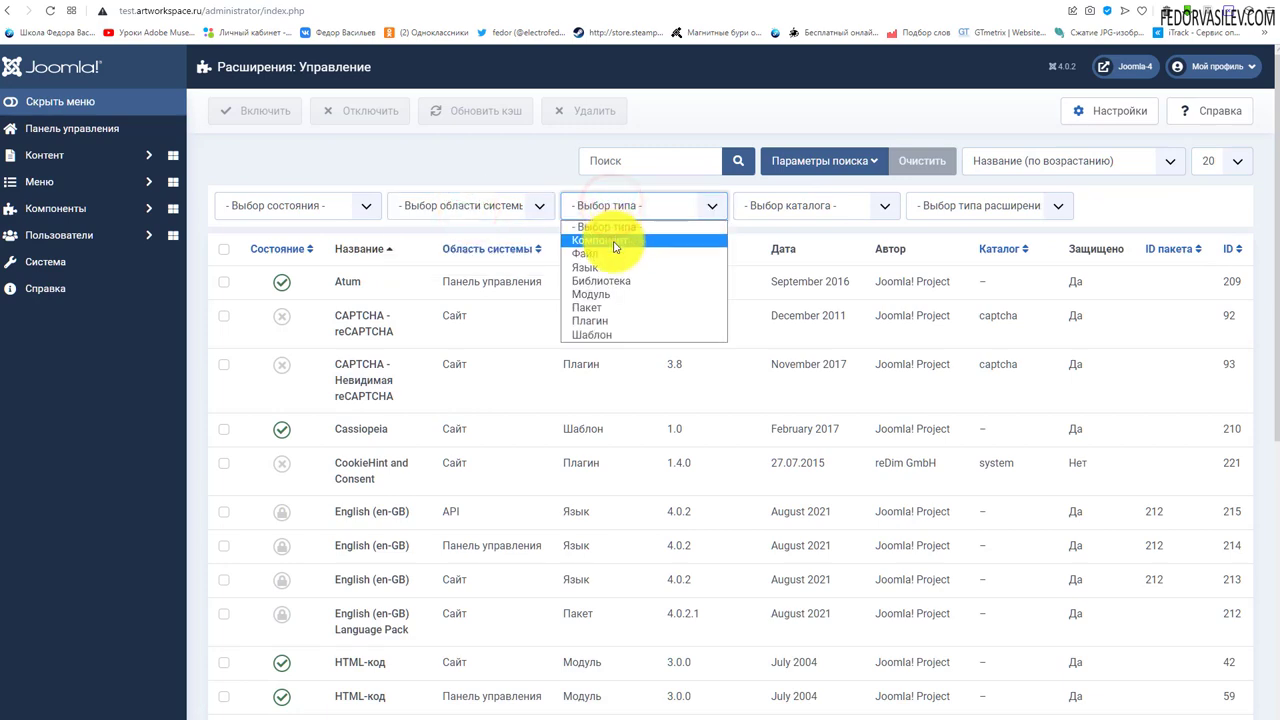
pyautogui.click(598, 320)
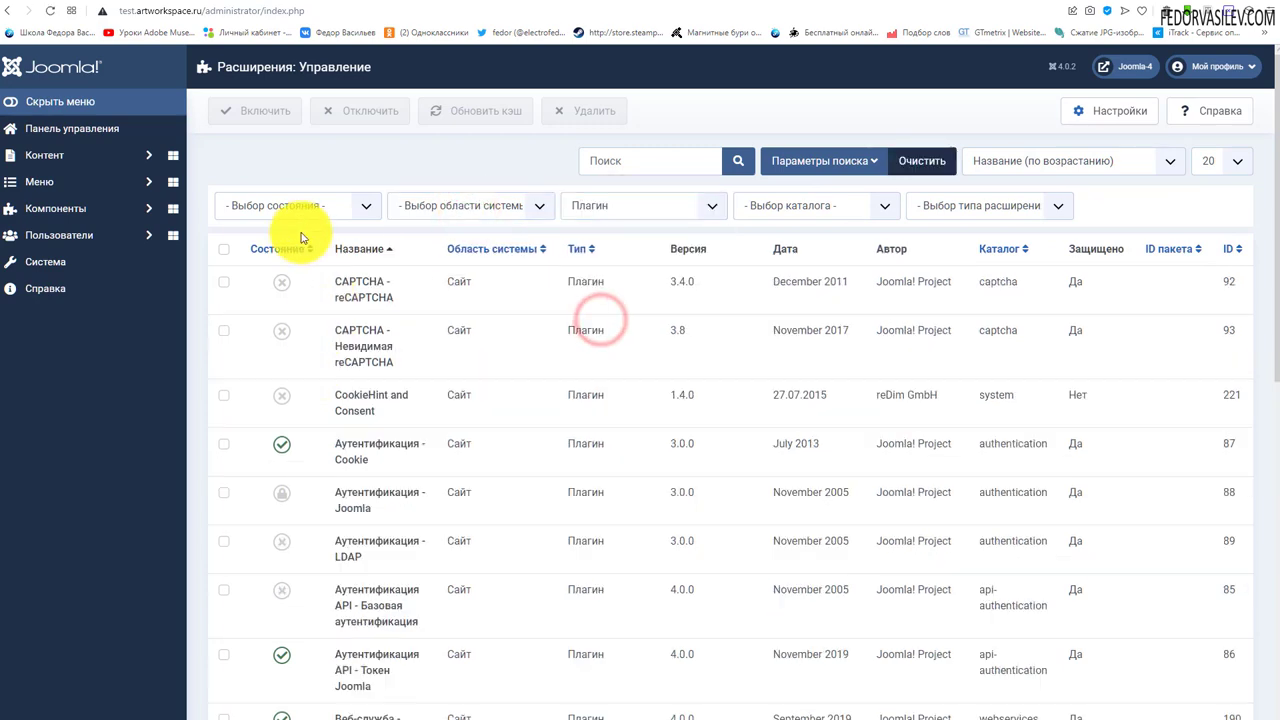
pyautogui.click(297, 208)
pyautogui.click(290, 242)
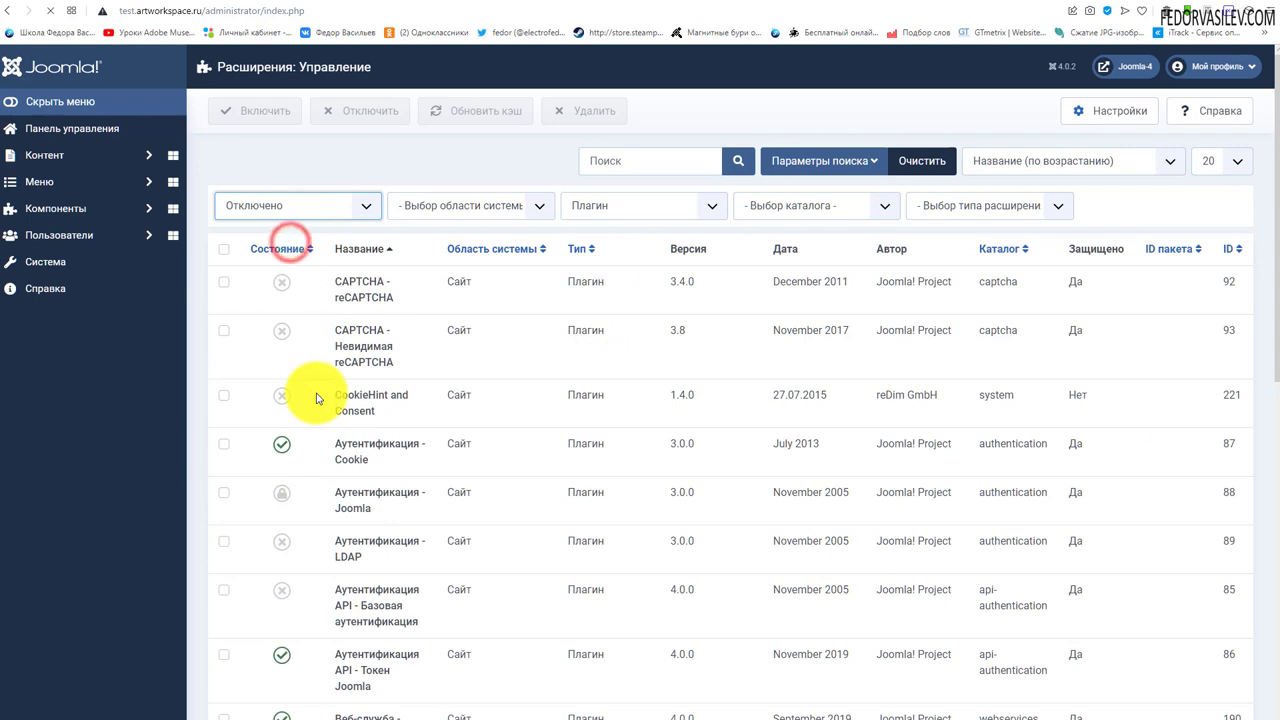
# - Sort the filtered extensions by ID in descending order and uninstall the CookieHint and Consent plugin, accepting the deletion
pyautogui.click(1227, 250)
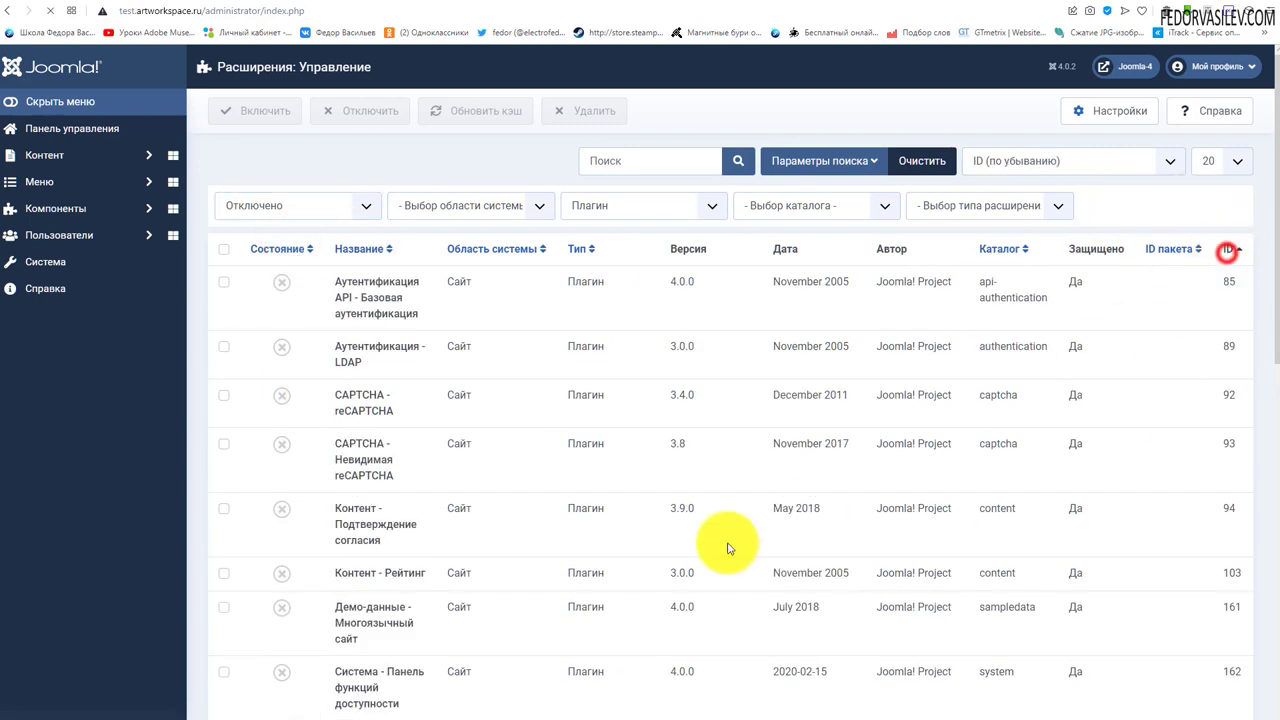
pyautogui.moveTo(355, 281)
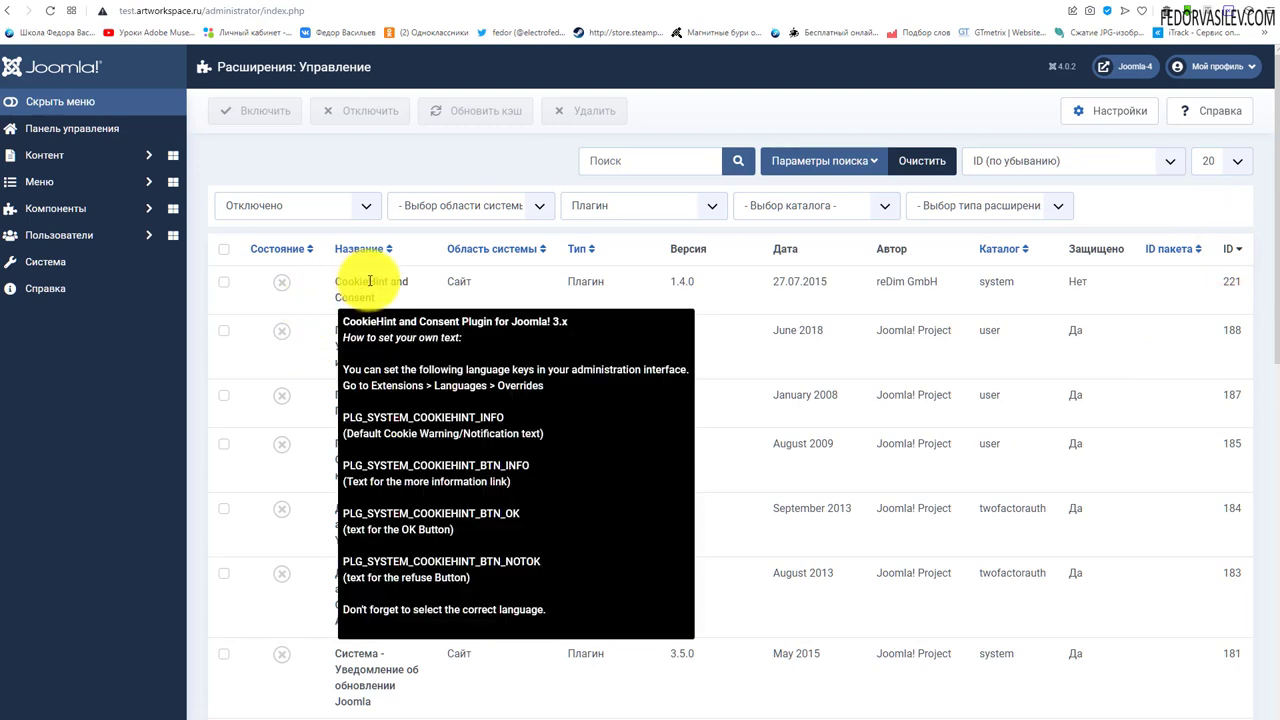
pyautogui.click(223, 282)
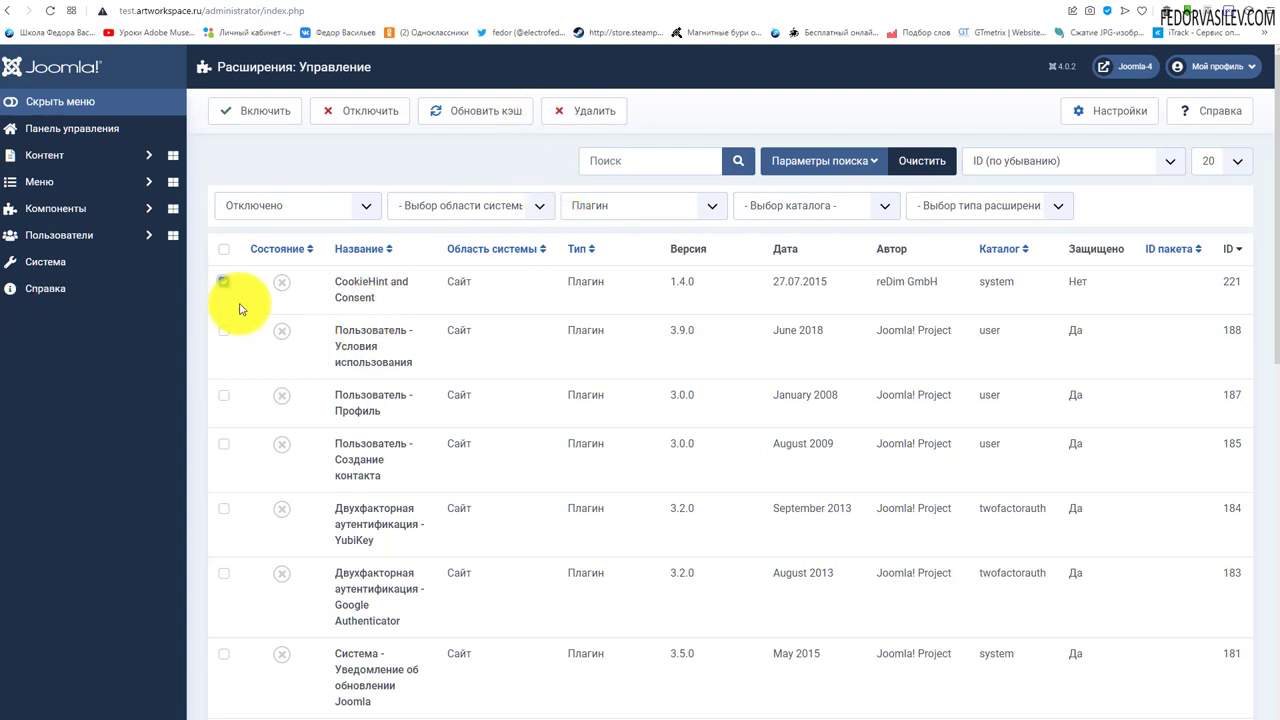
pyautogui.click(598, 116)
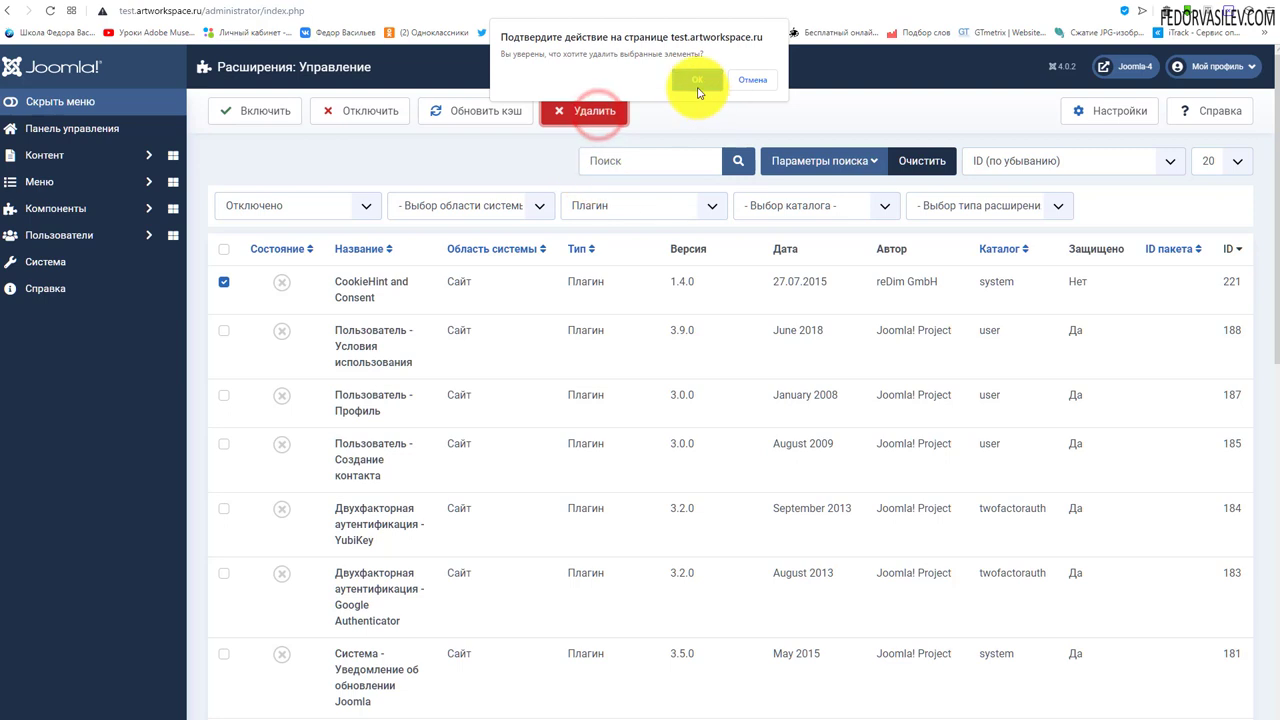
pyautogui.click(697, 80)
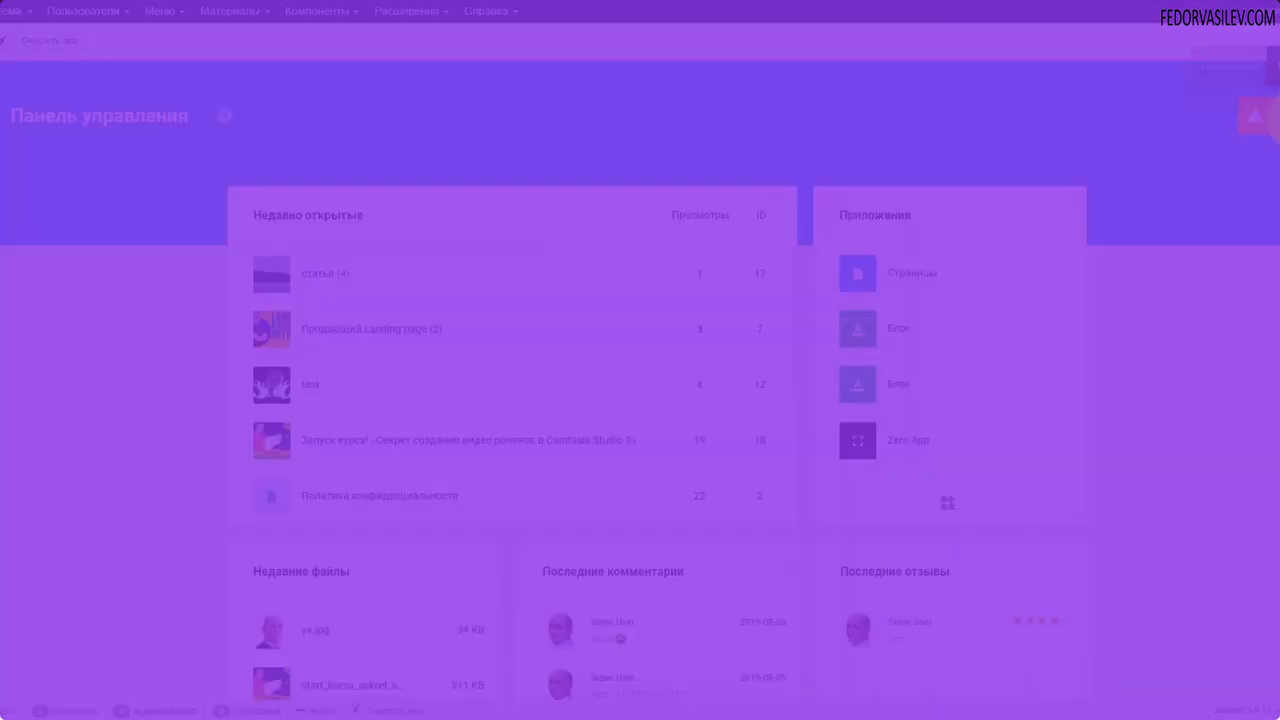
pyautogui.click(1256, 117)
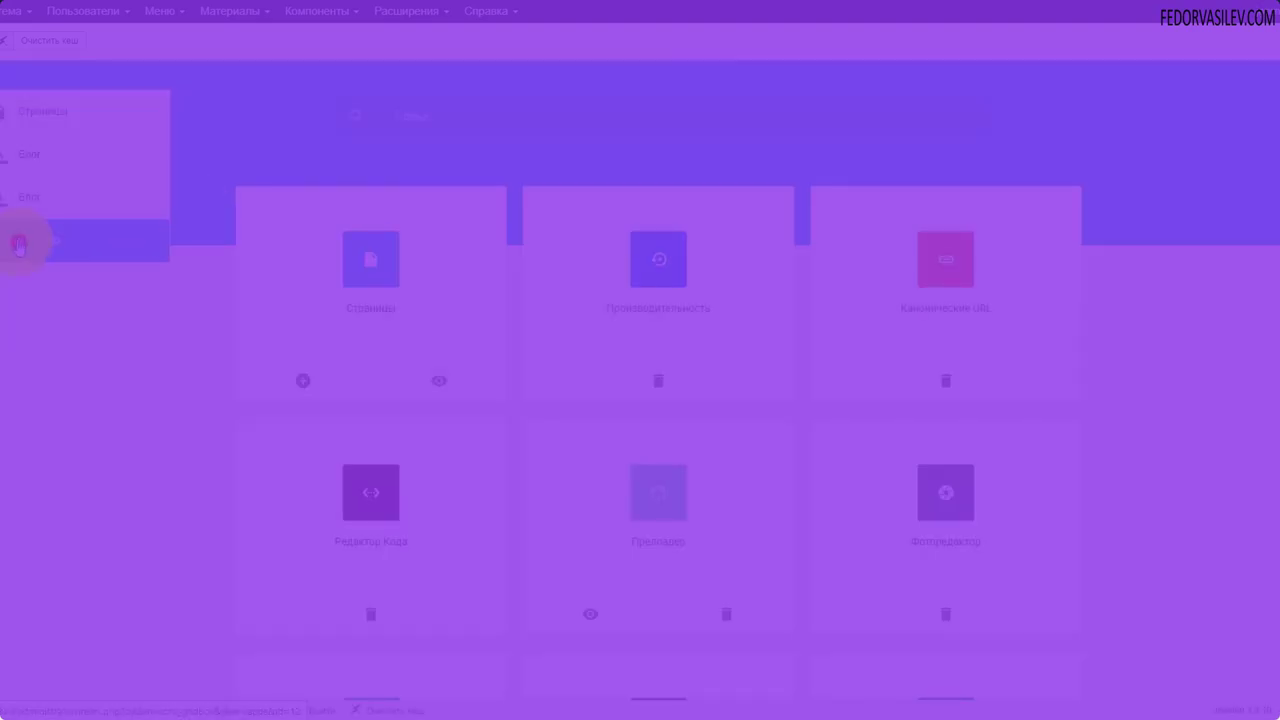
pyautogui.click(20, 242)
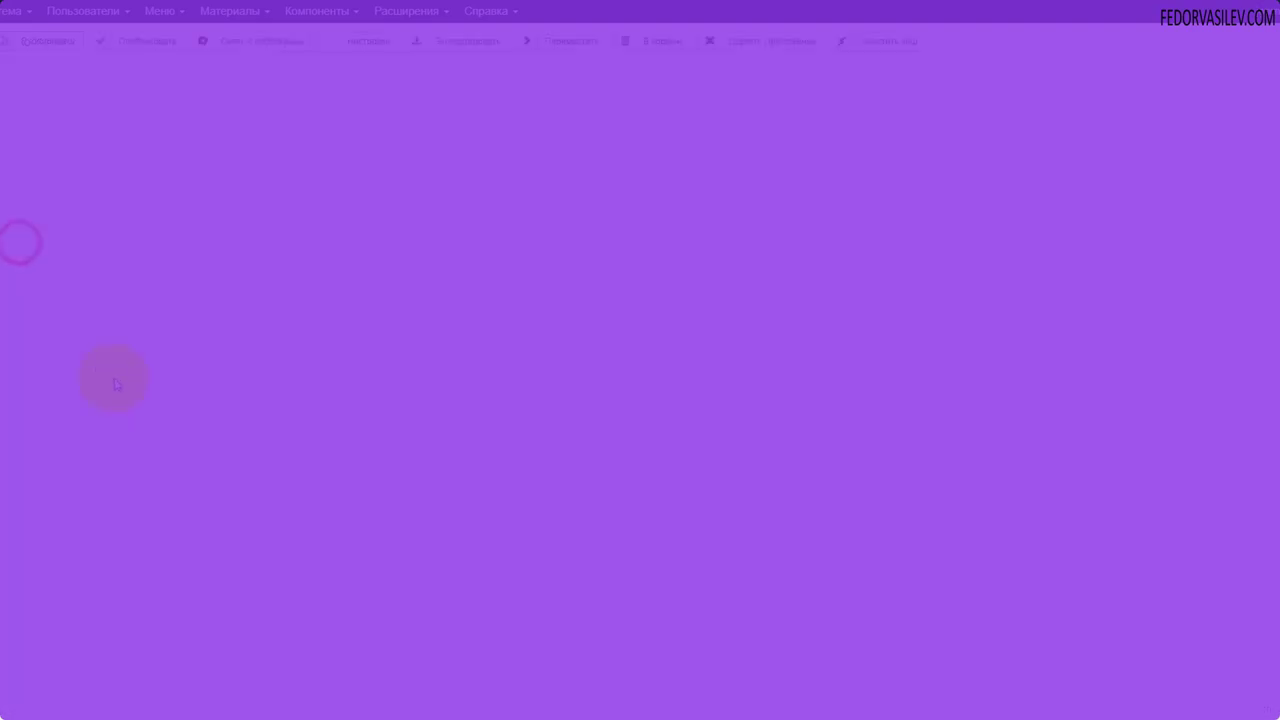